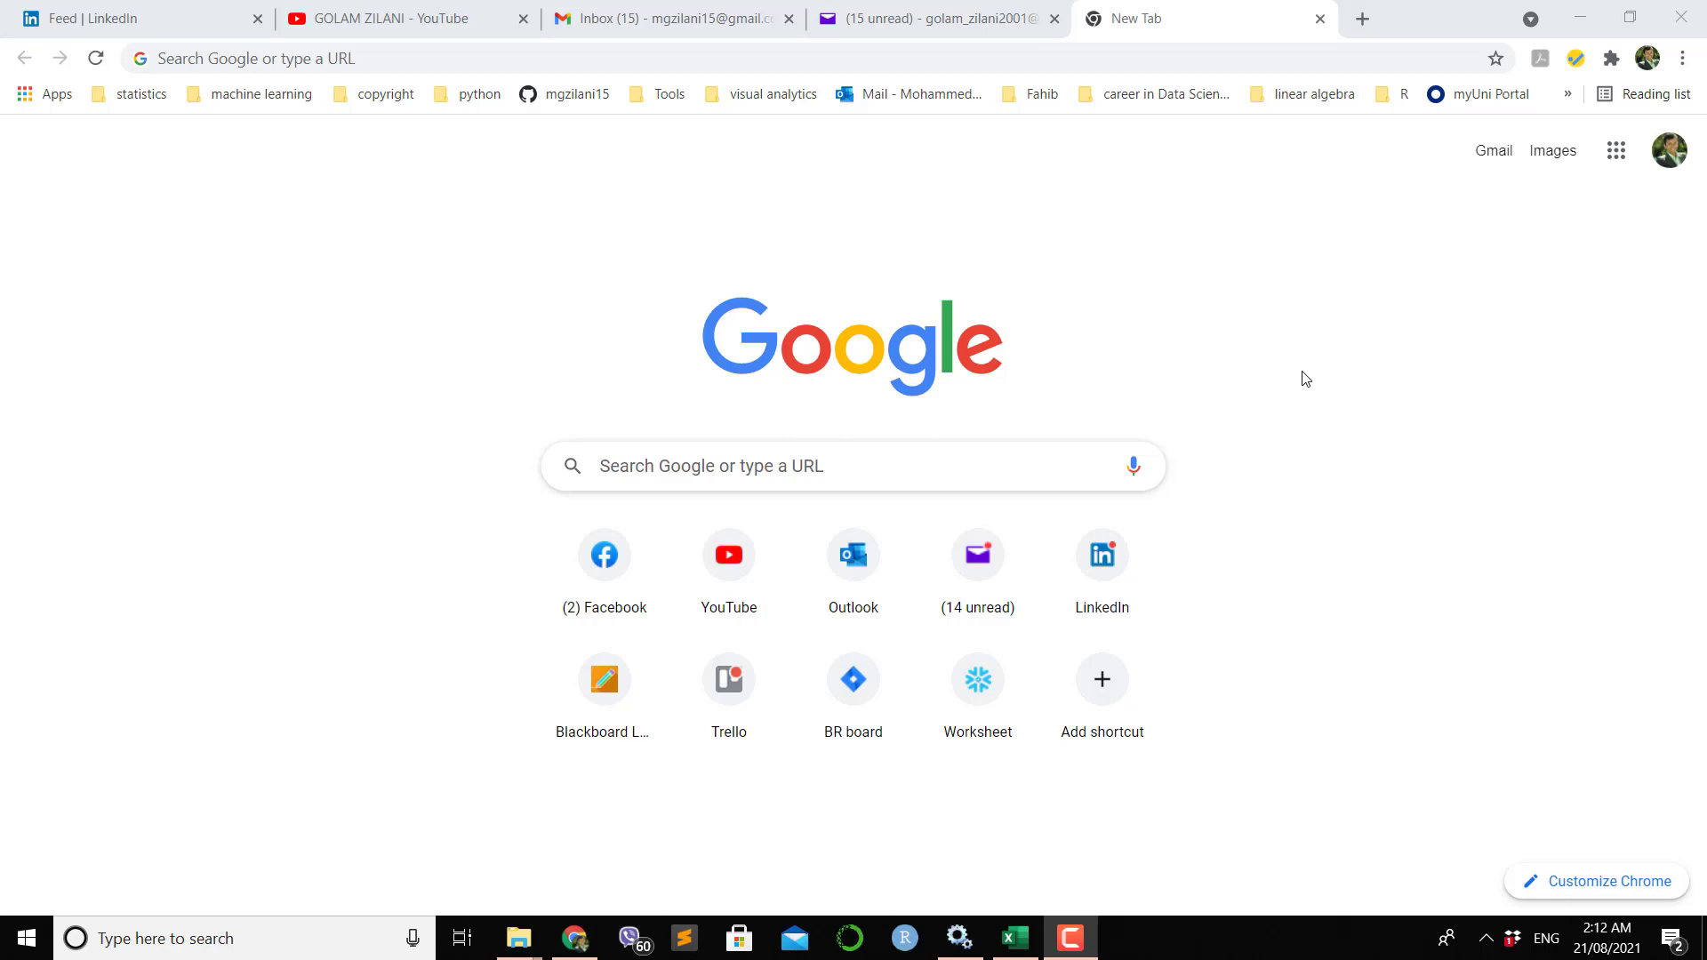
Open the Snowflake login link from the activation e-mail in Yahoo Mail and sign in with the prefilled credentials.
{"action": "left_click", "coordinate": [919, 25]}
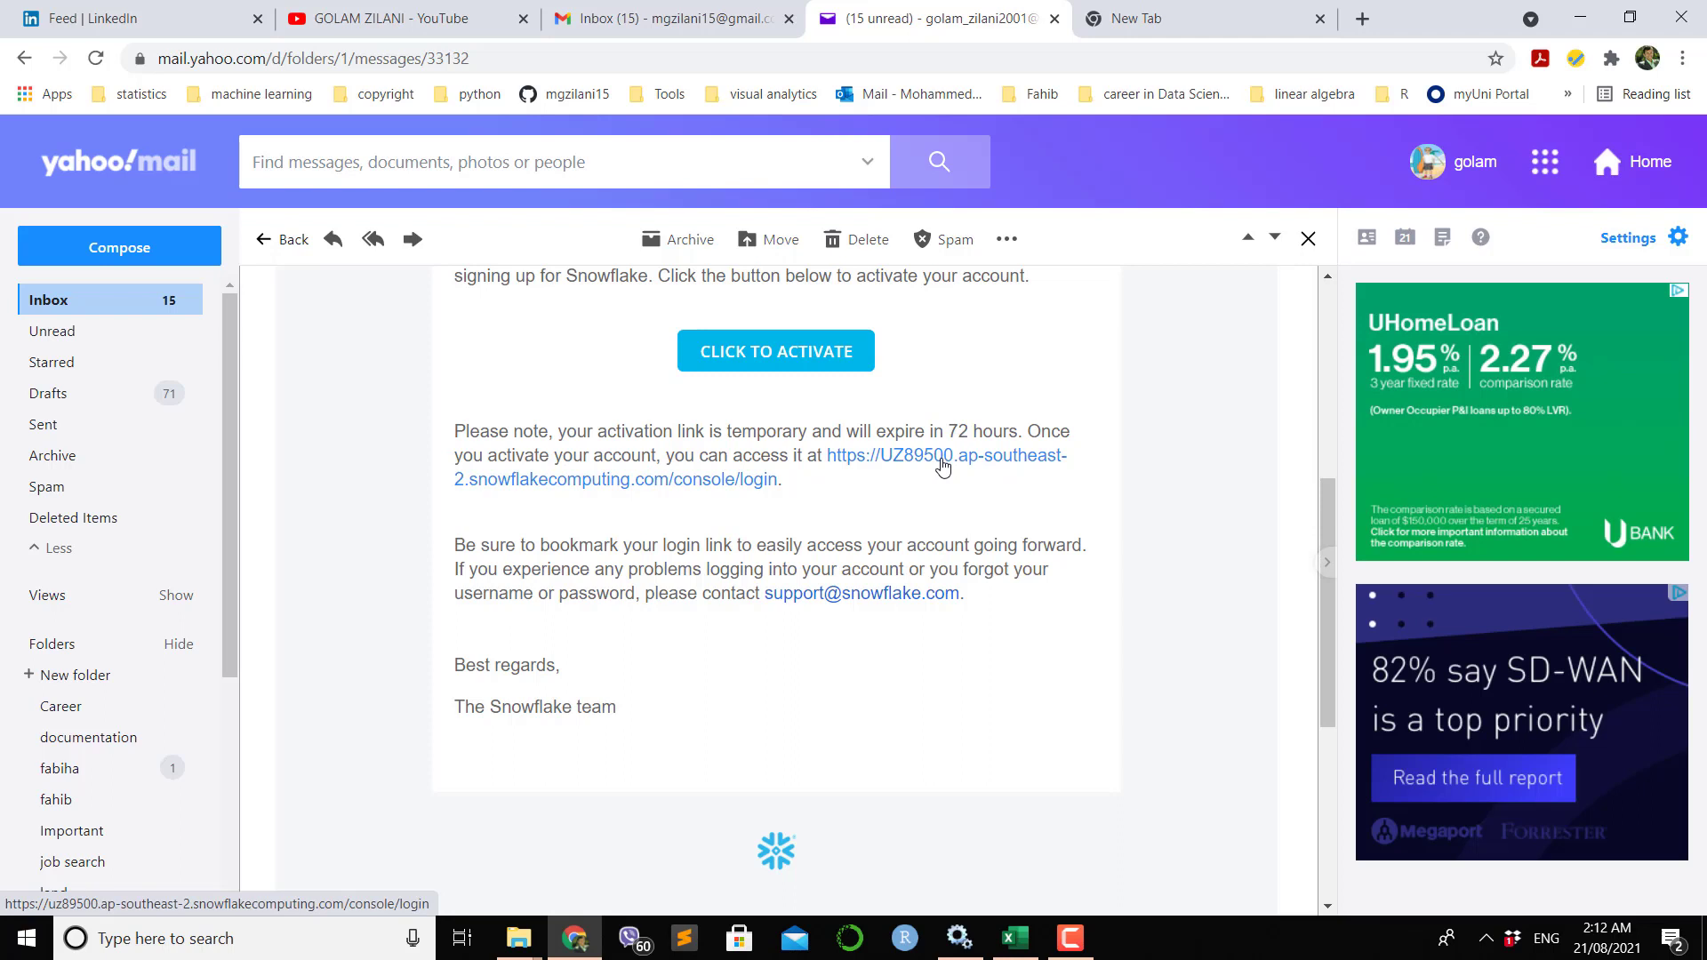
{"action": "left_click", "coordinate": [942, 464]}
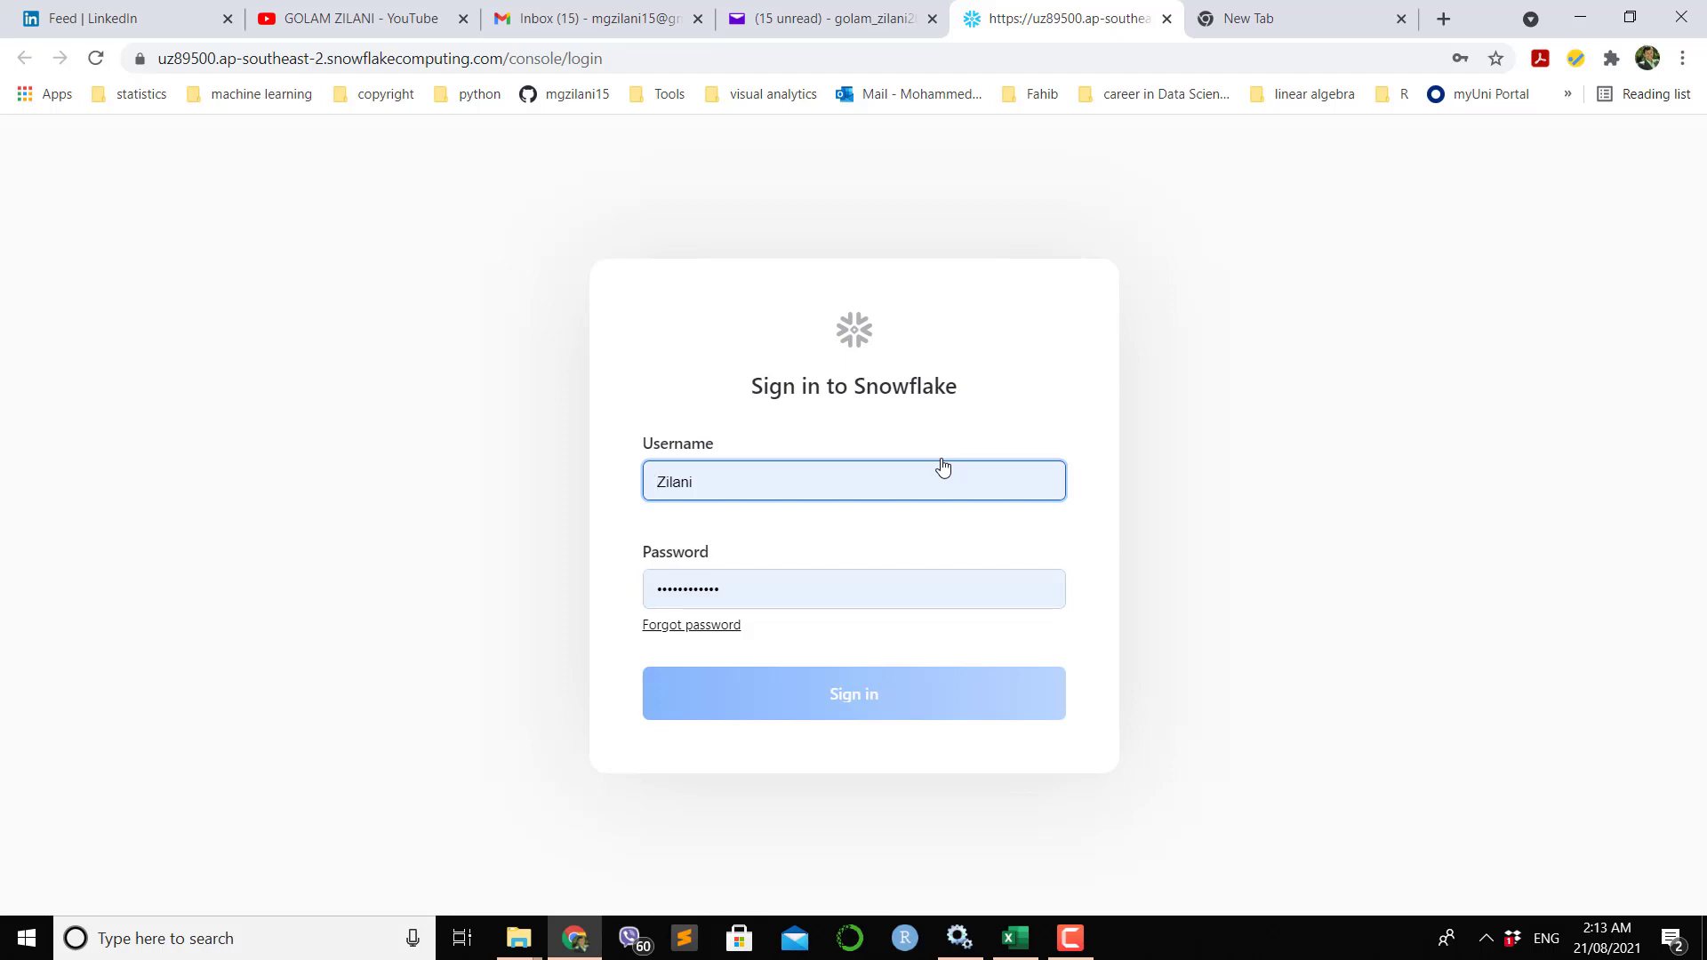
{"action": "left_click", "coordinate": [841, 691]}
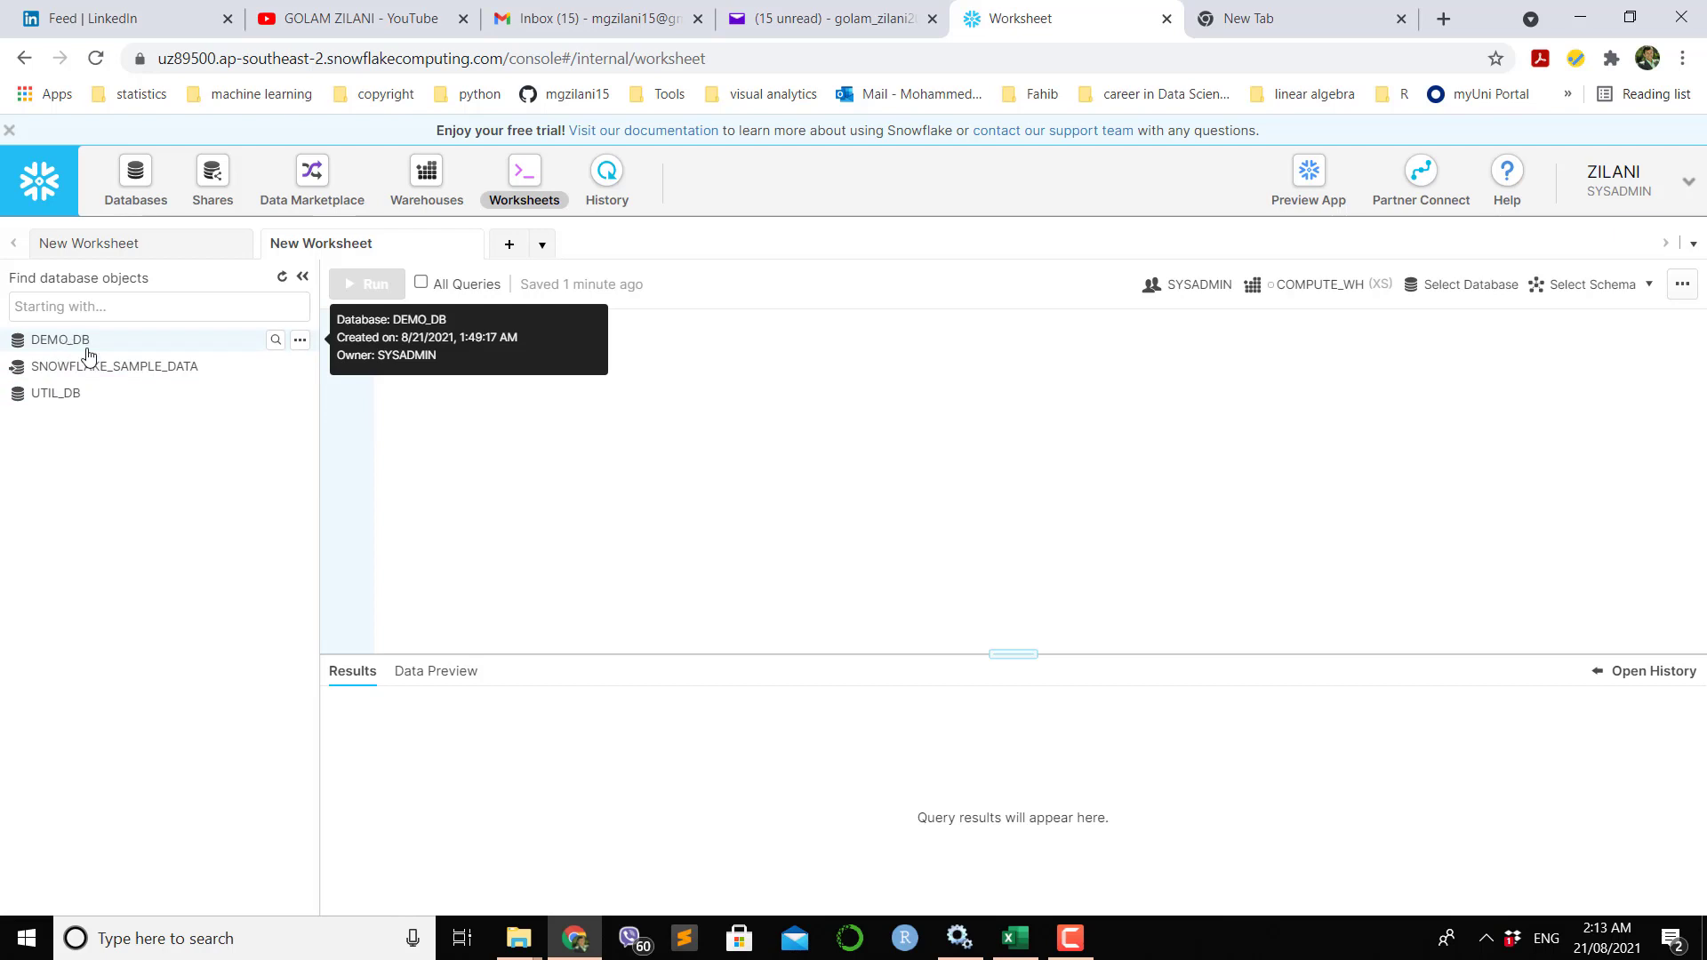
Create a new database named MY_DB.
{"action": "left_click", "coordinate": [133, 177]}
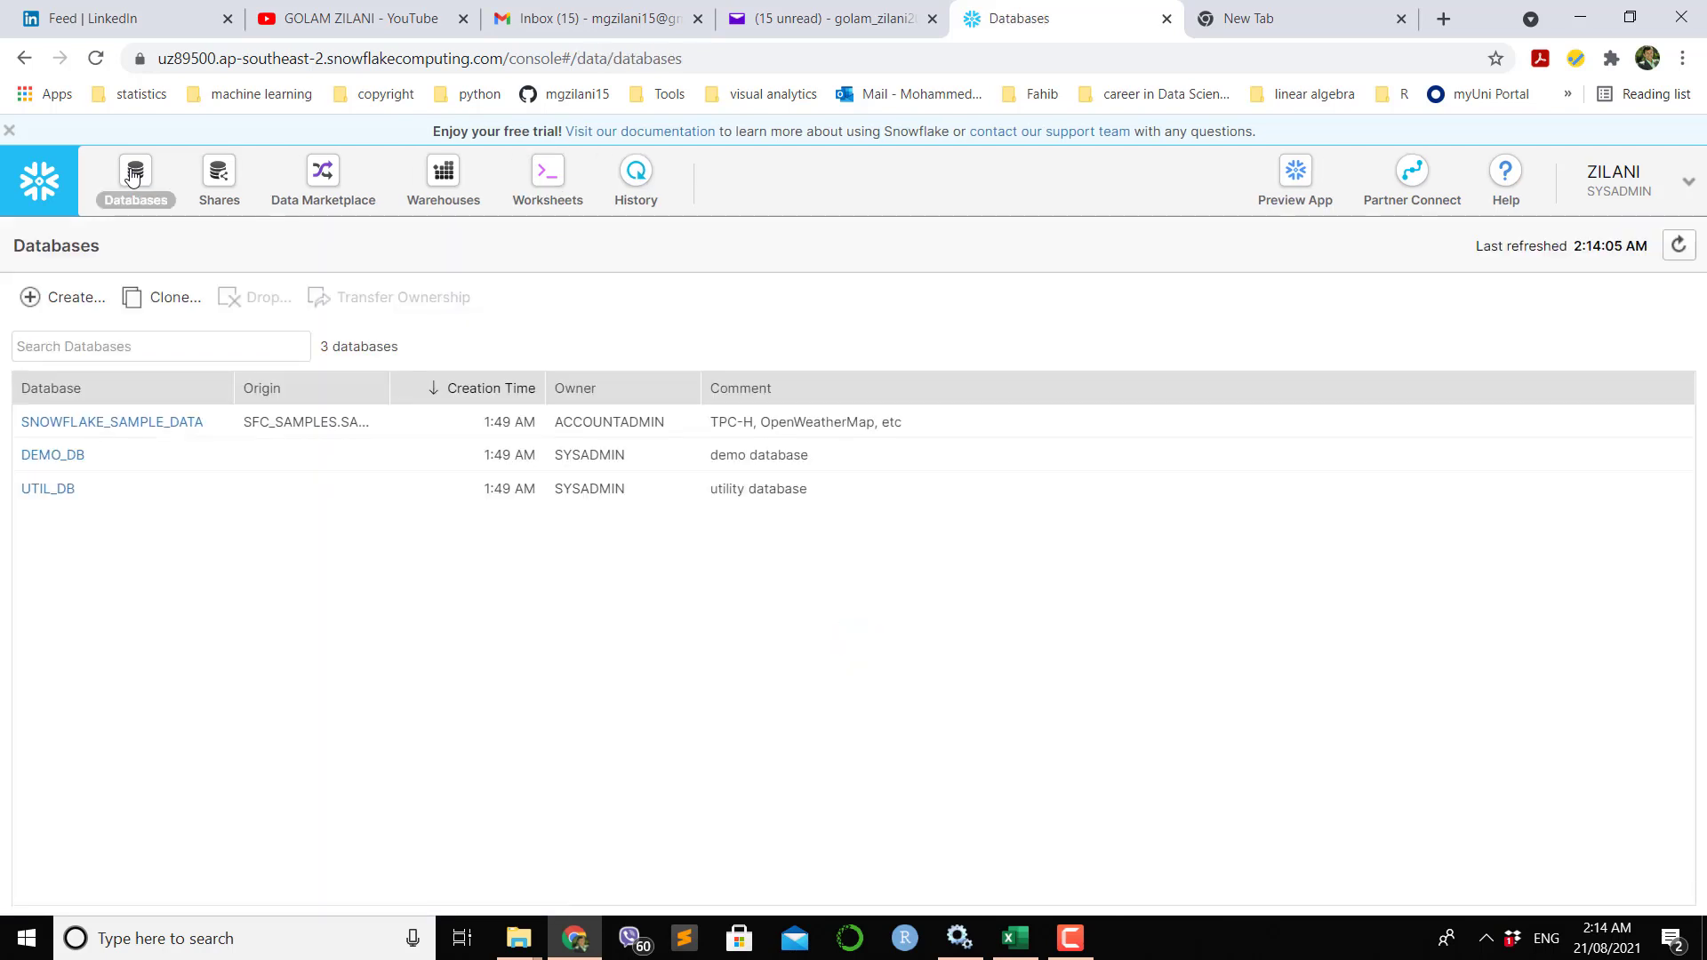
{"action": "left_click", "coordinate": [62, 305]}
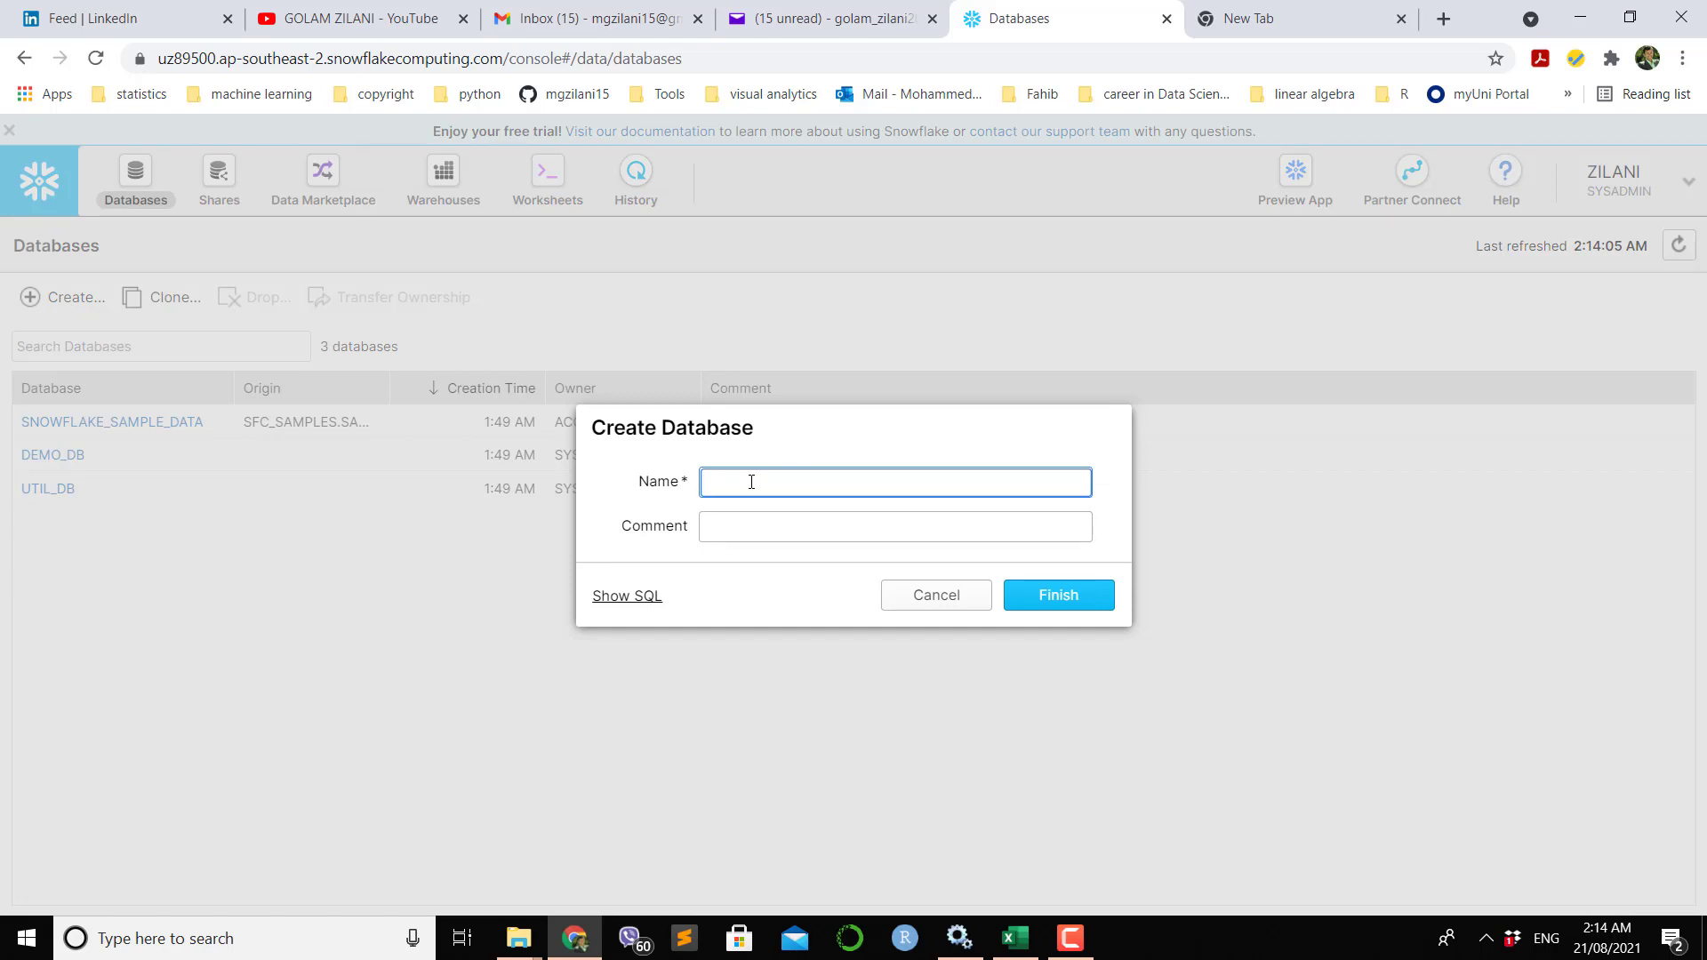
{"action": "type", "text": "MY_DB"}
{"action": "left_click", "coordinate": [1052, 604]}
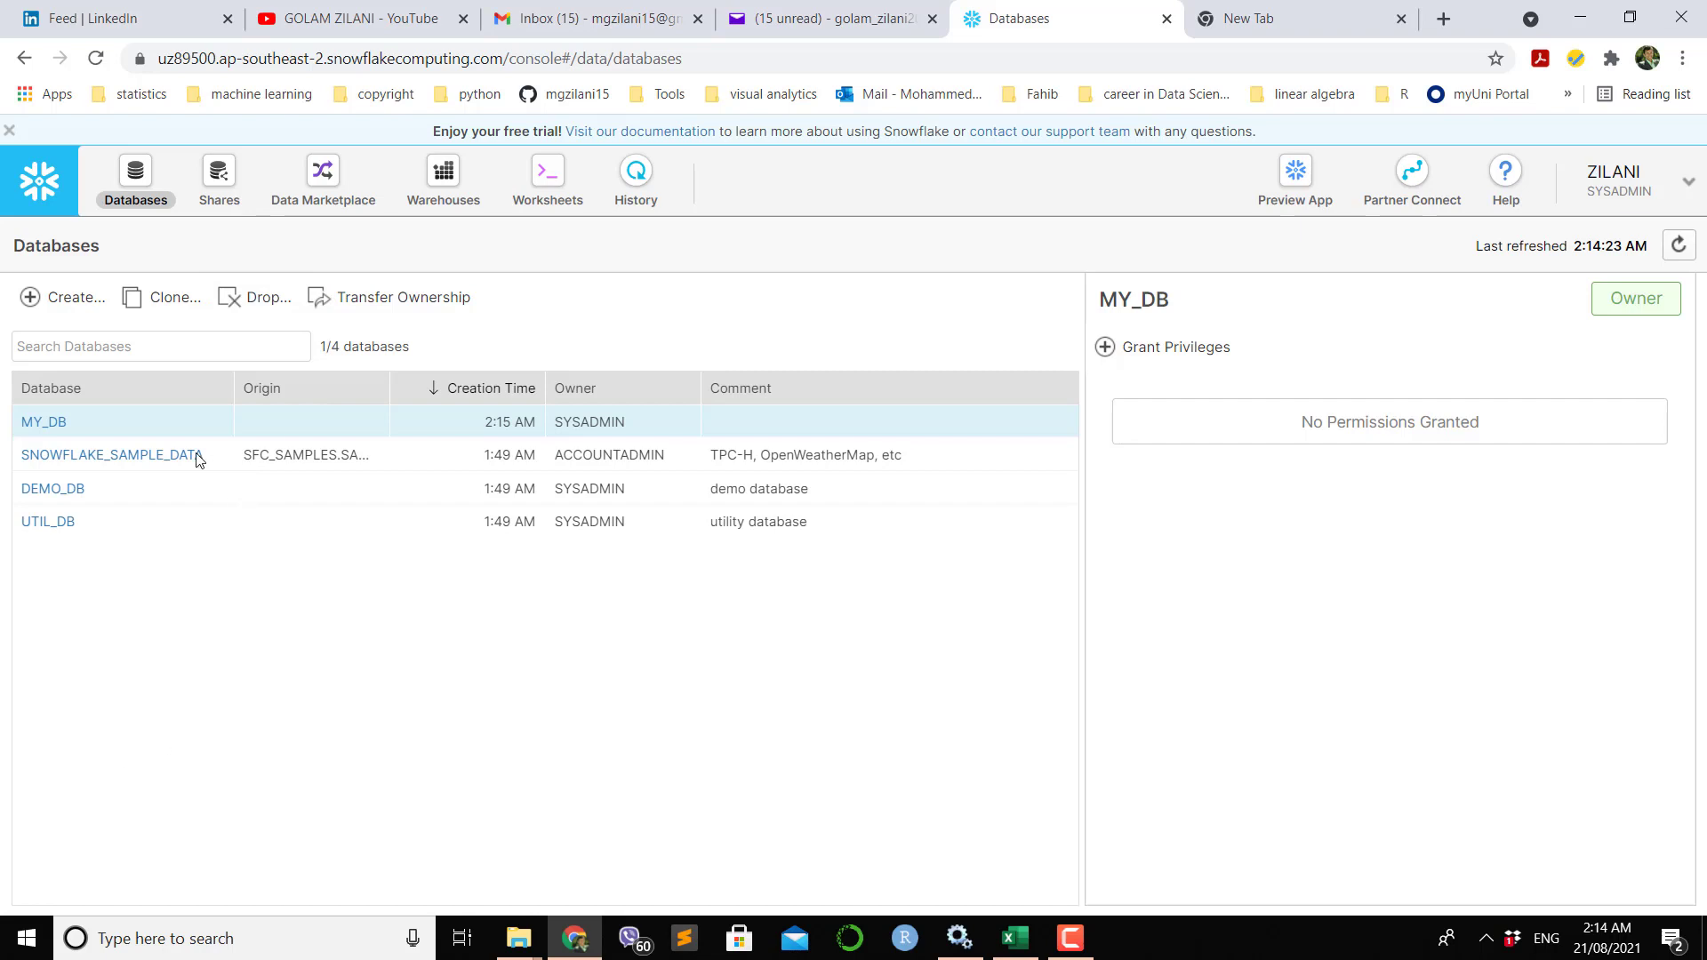
Create a schema named BANK inside the MY_DB database.
{"action": "left_click", "coordinate": [45, 429]}
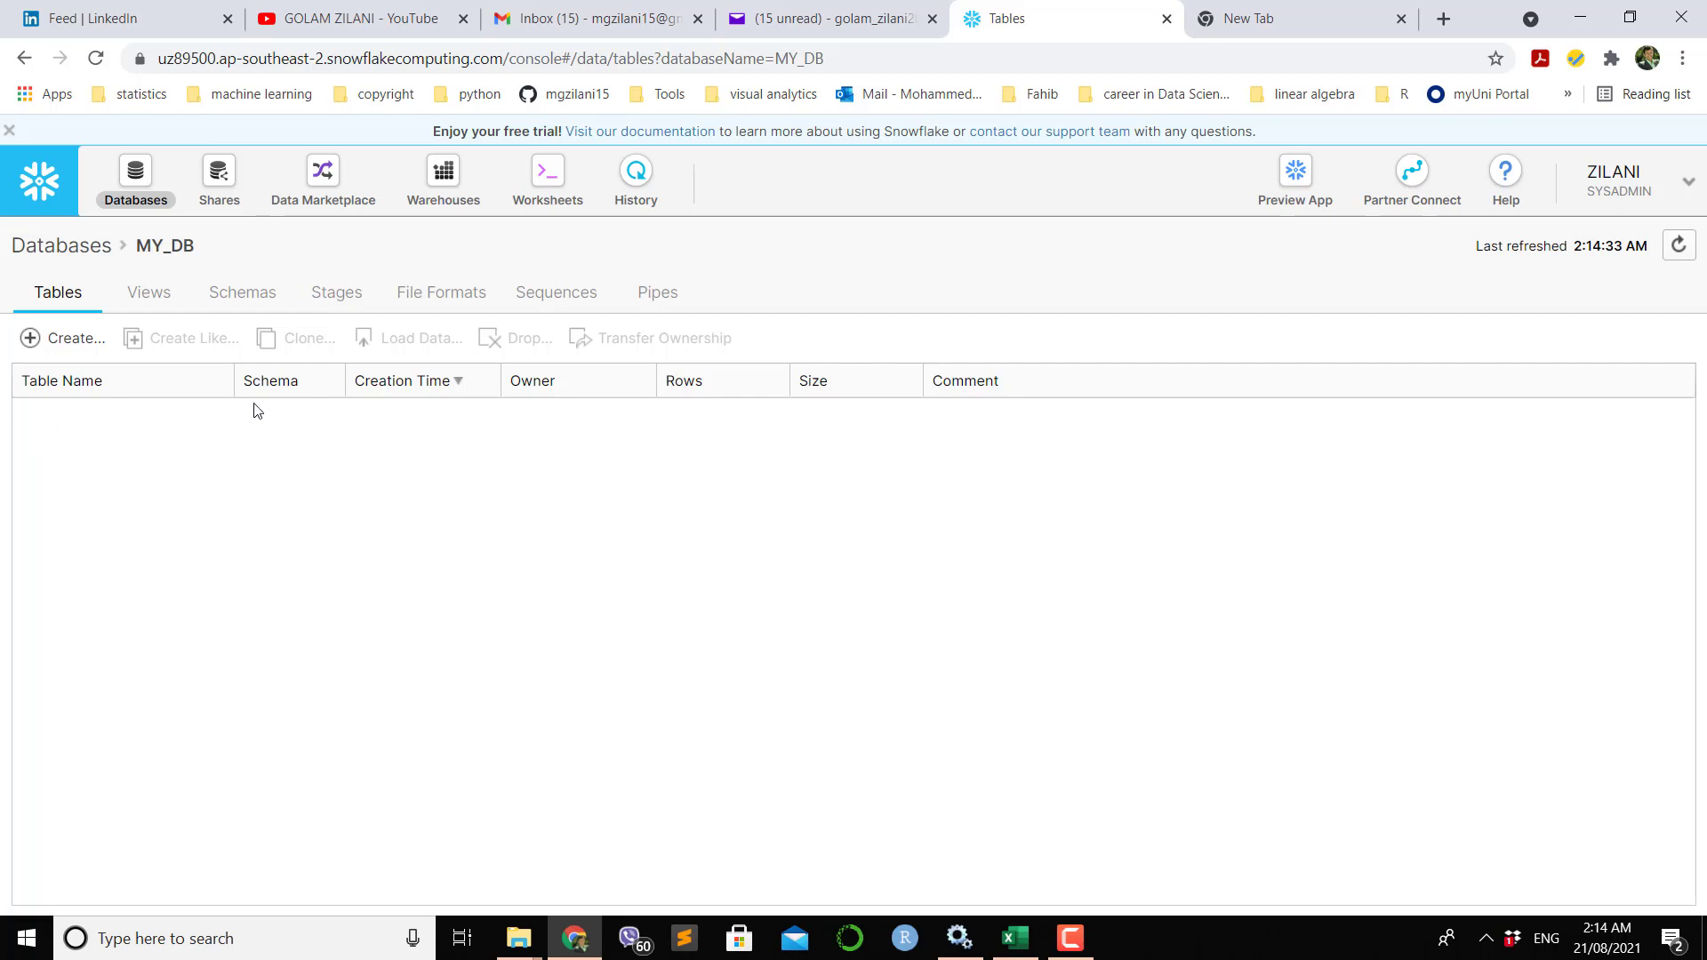
{"action": "left_click", "coordinate": [250, 302]}
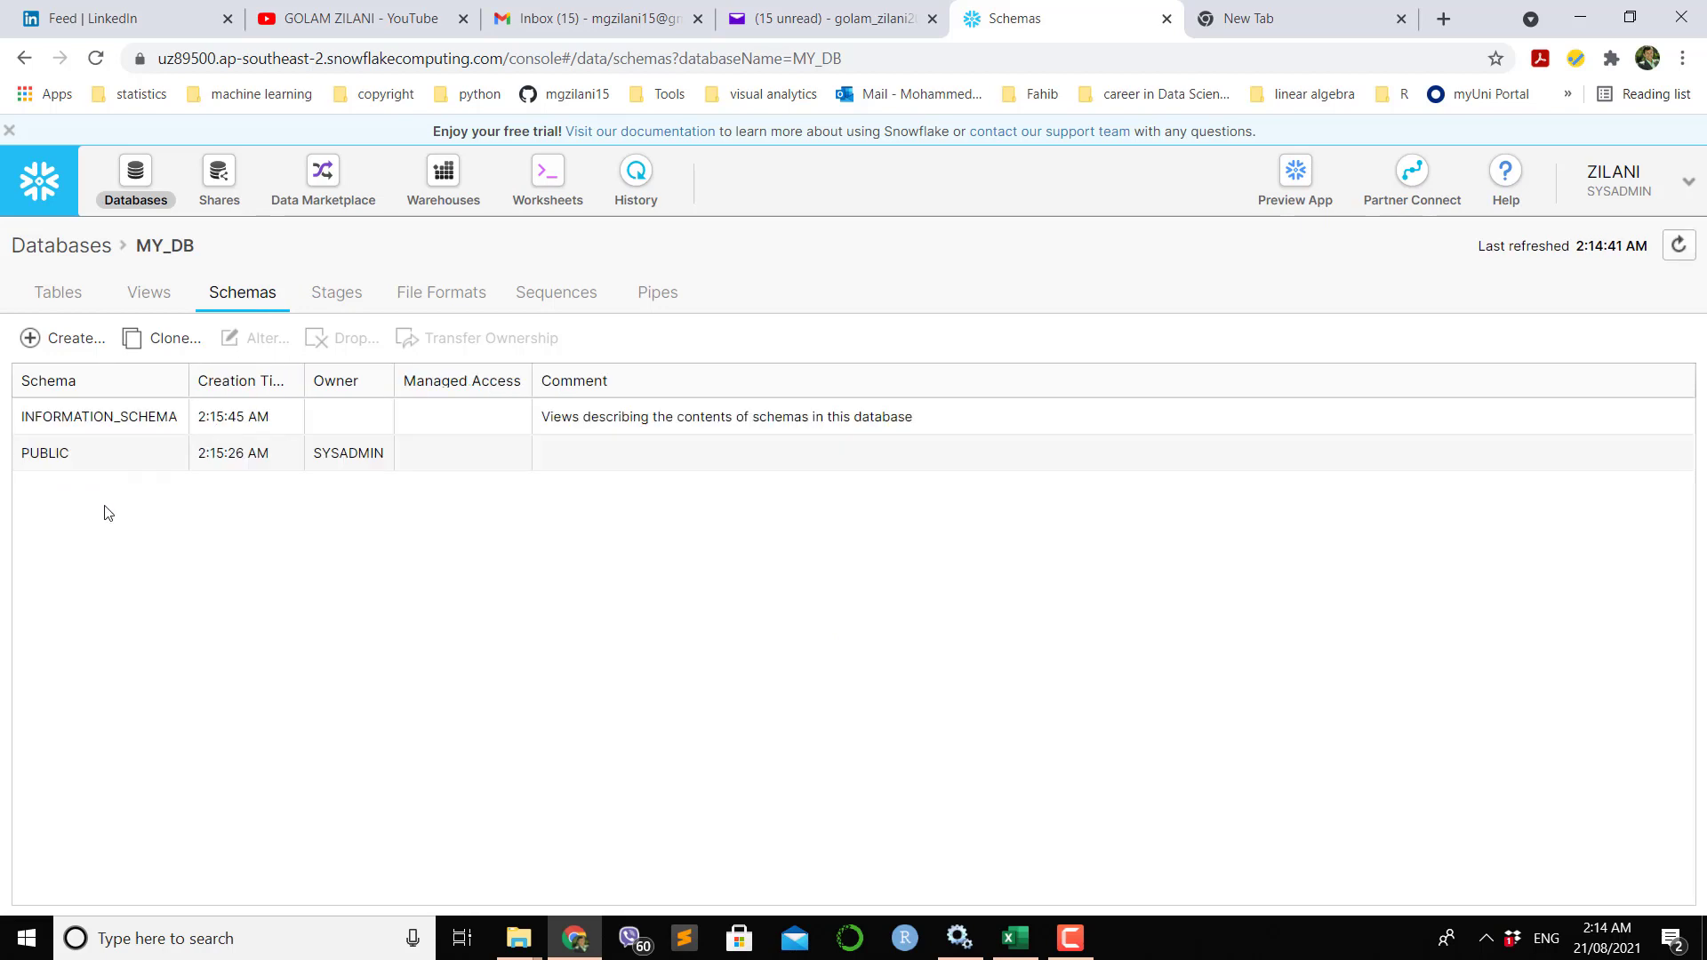
{"action": "left_click", "coordinate": [62, 345]}
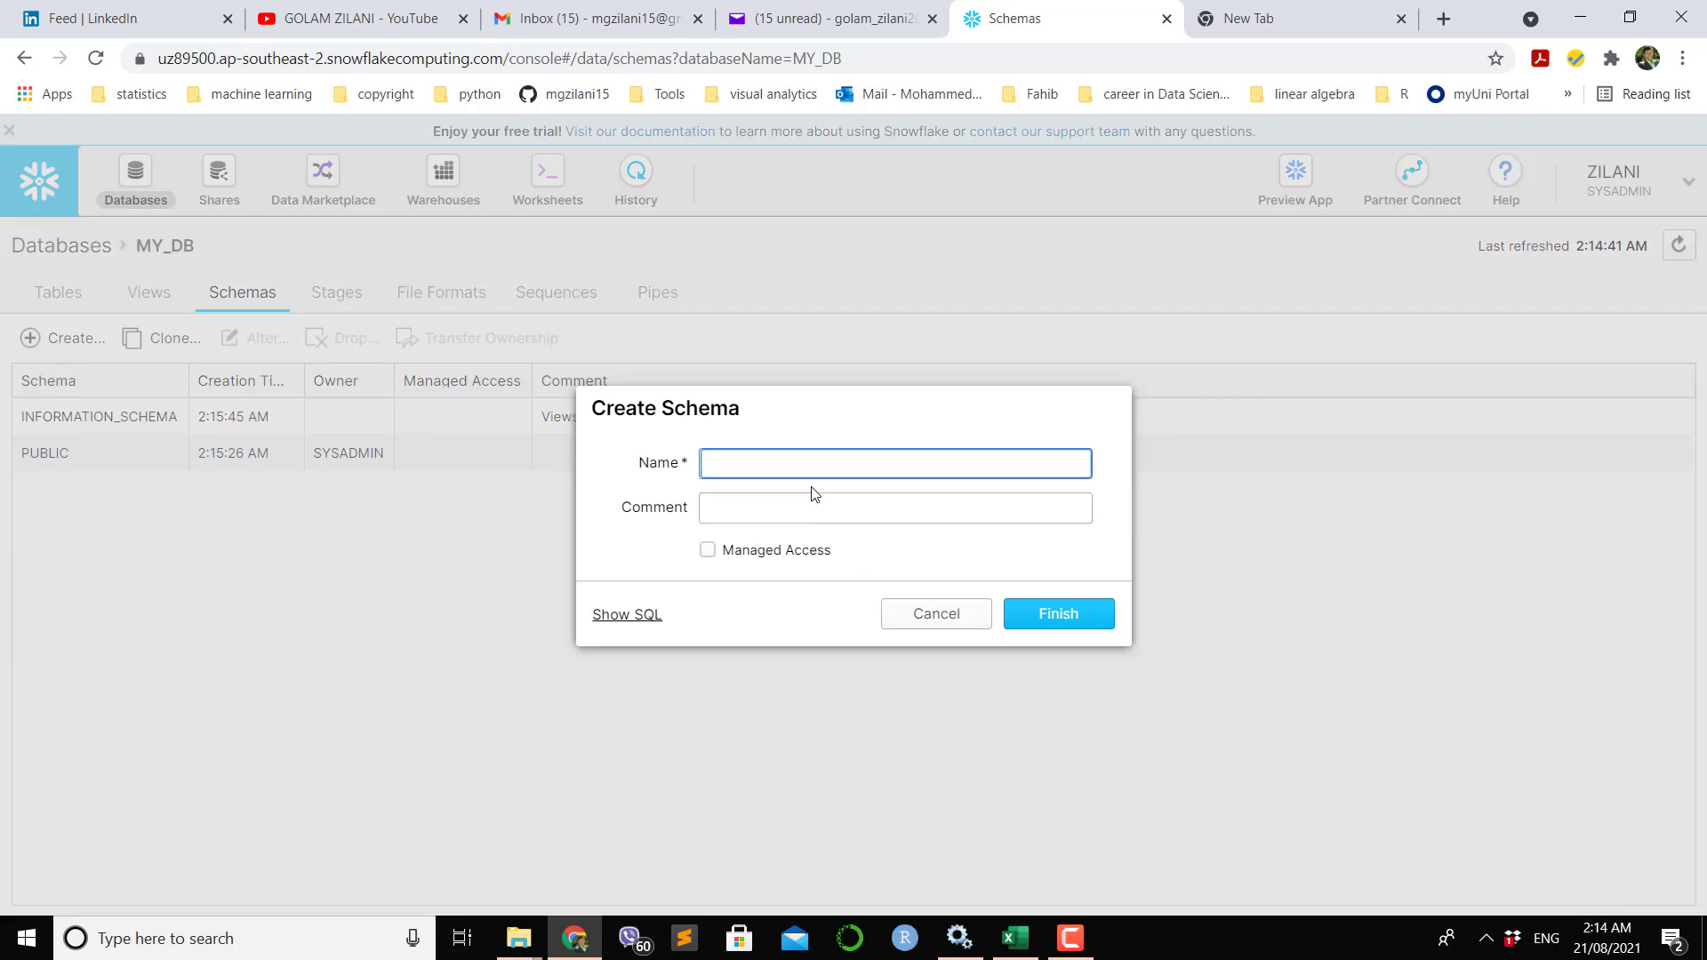
{"action": "left_click", "coordinate": [796, 466]}
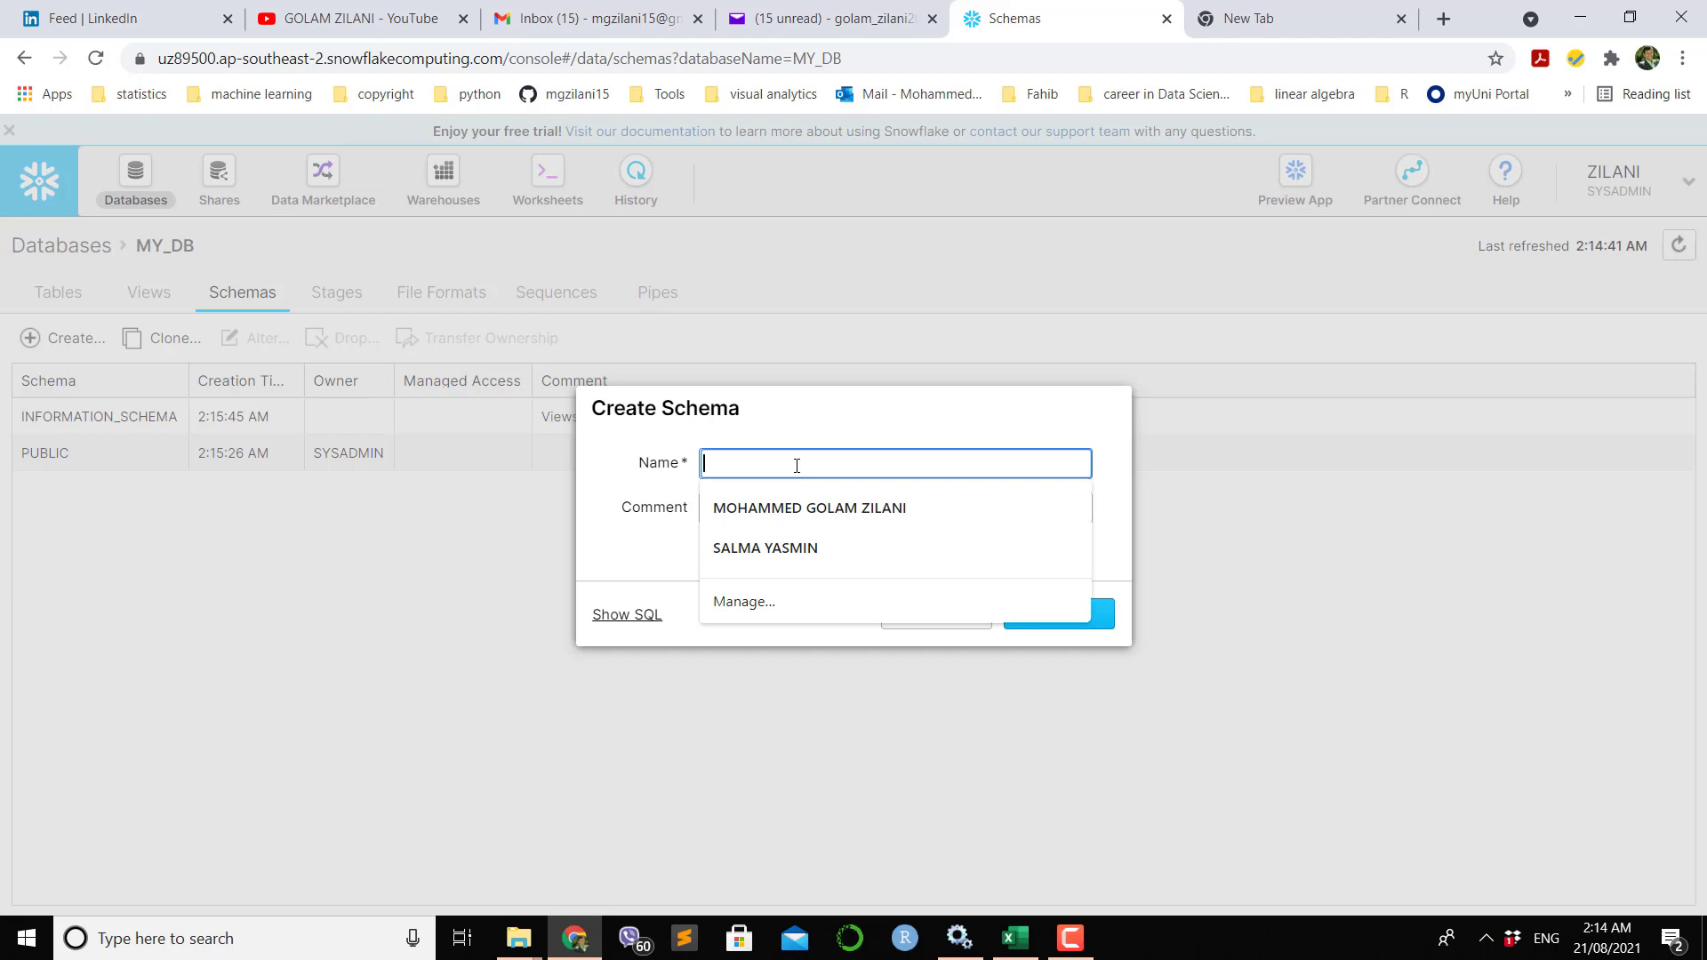
{"action": "type", "text": "BANK"}
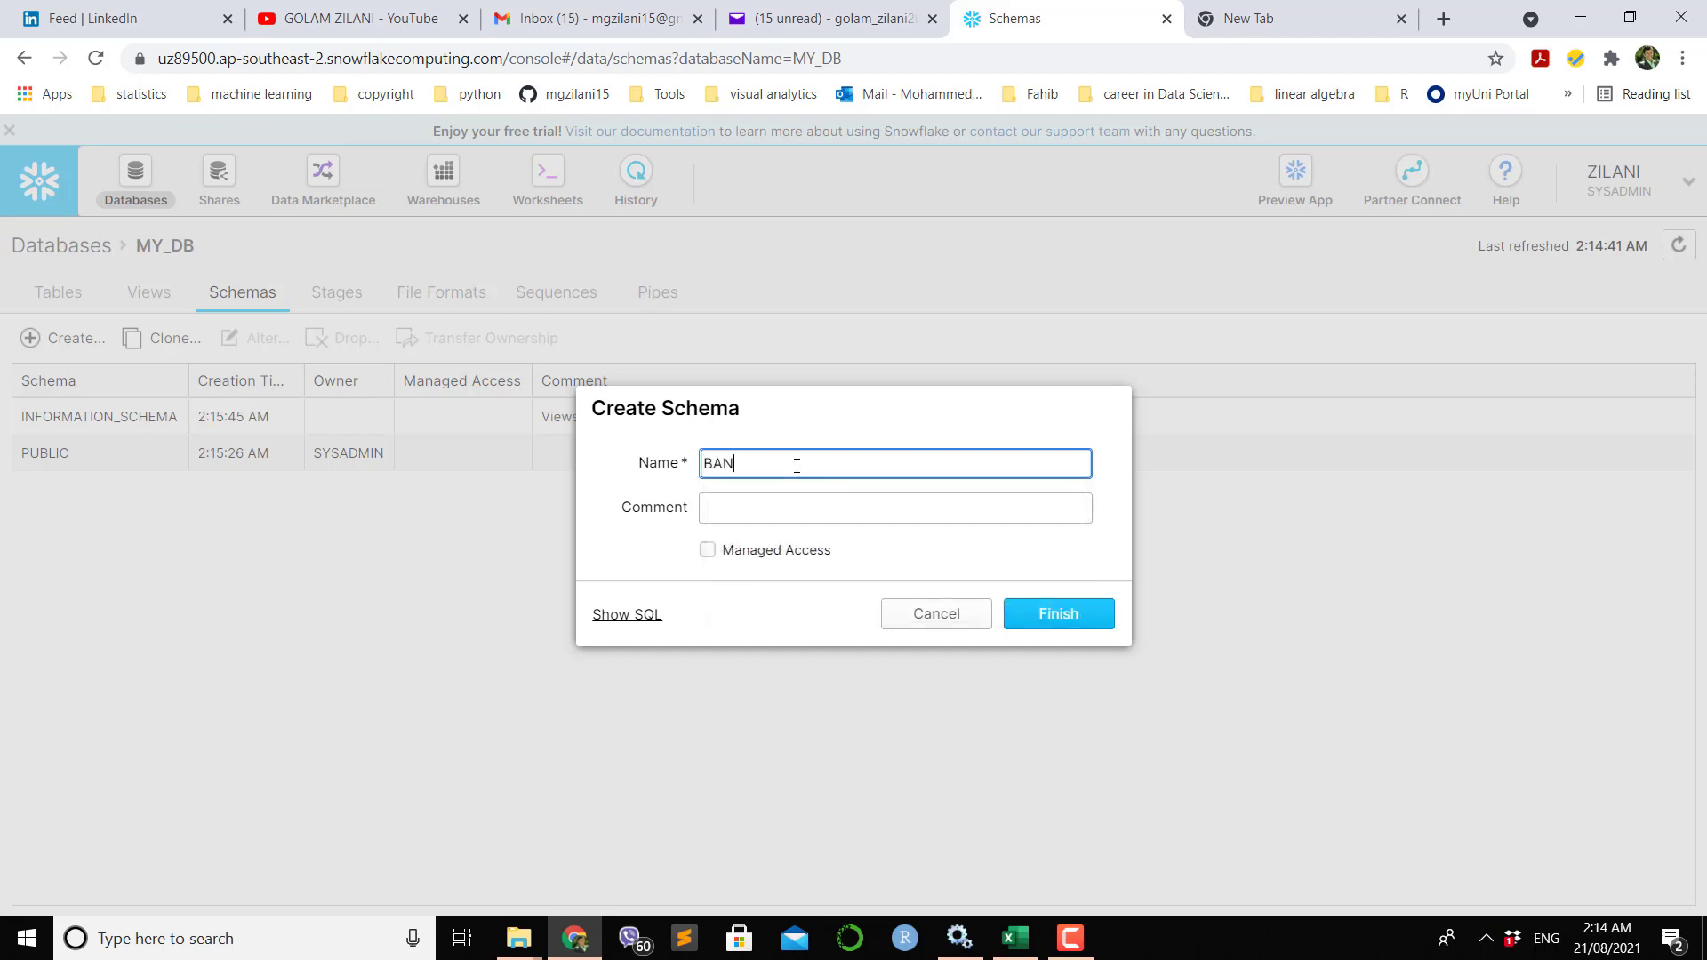
{"action": "left_click", "coordinate": [1047, 628]}
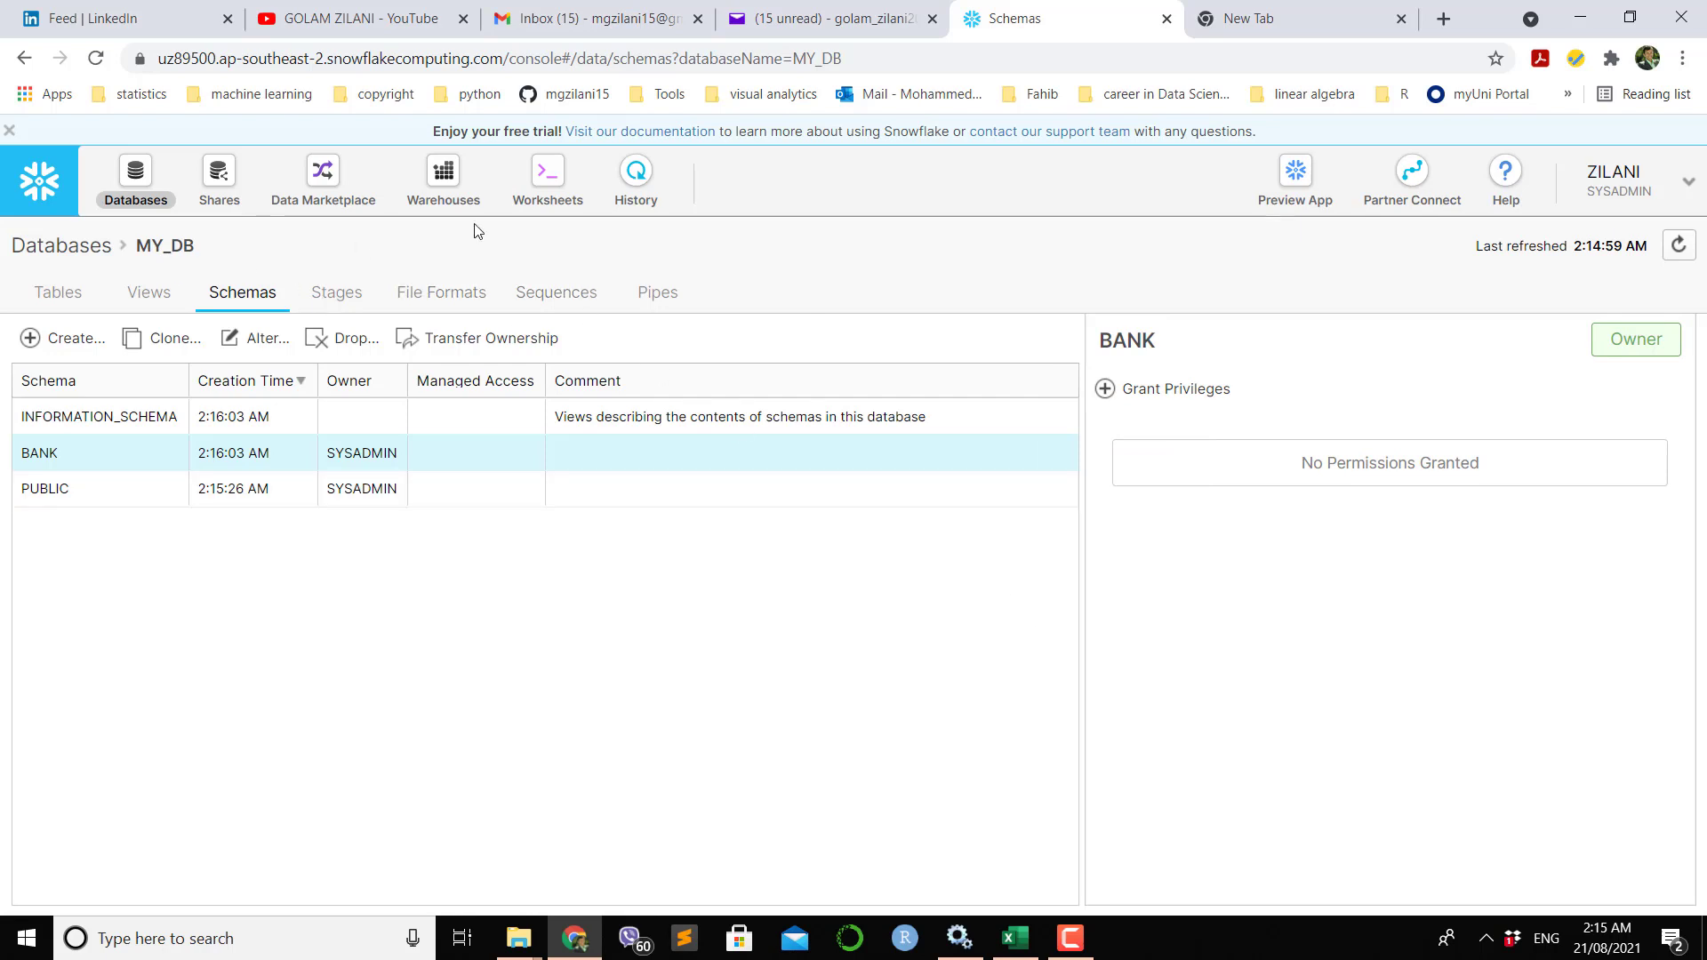
Return to the worksheets, reload the page and check the contents of the BANK schema in MY_DB.
{"action": "left_click", "coordinate": [550, 177]}
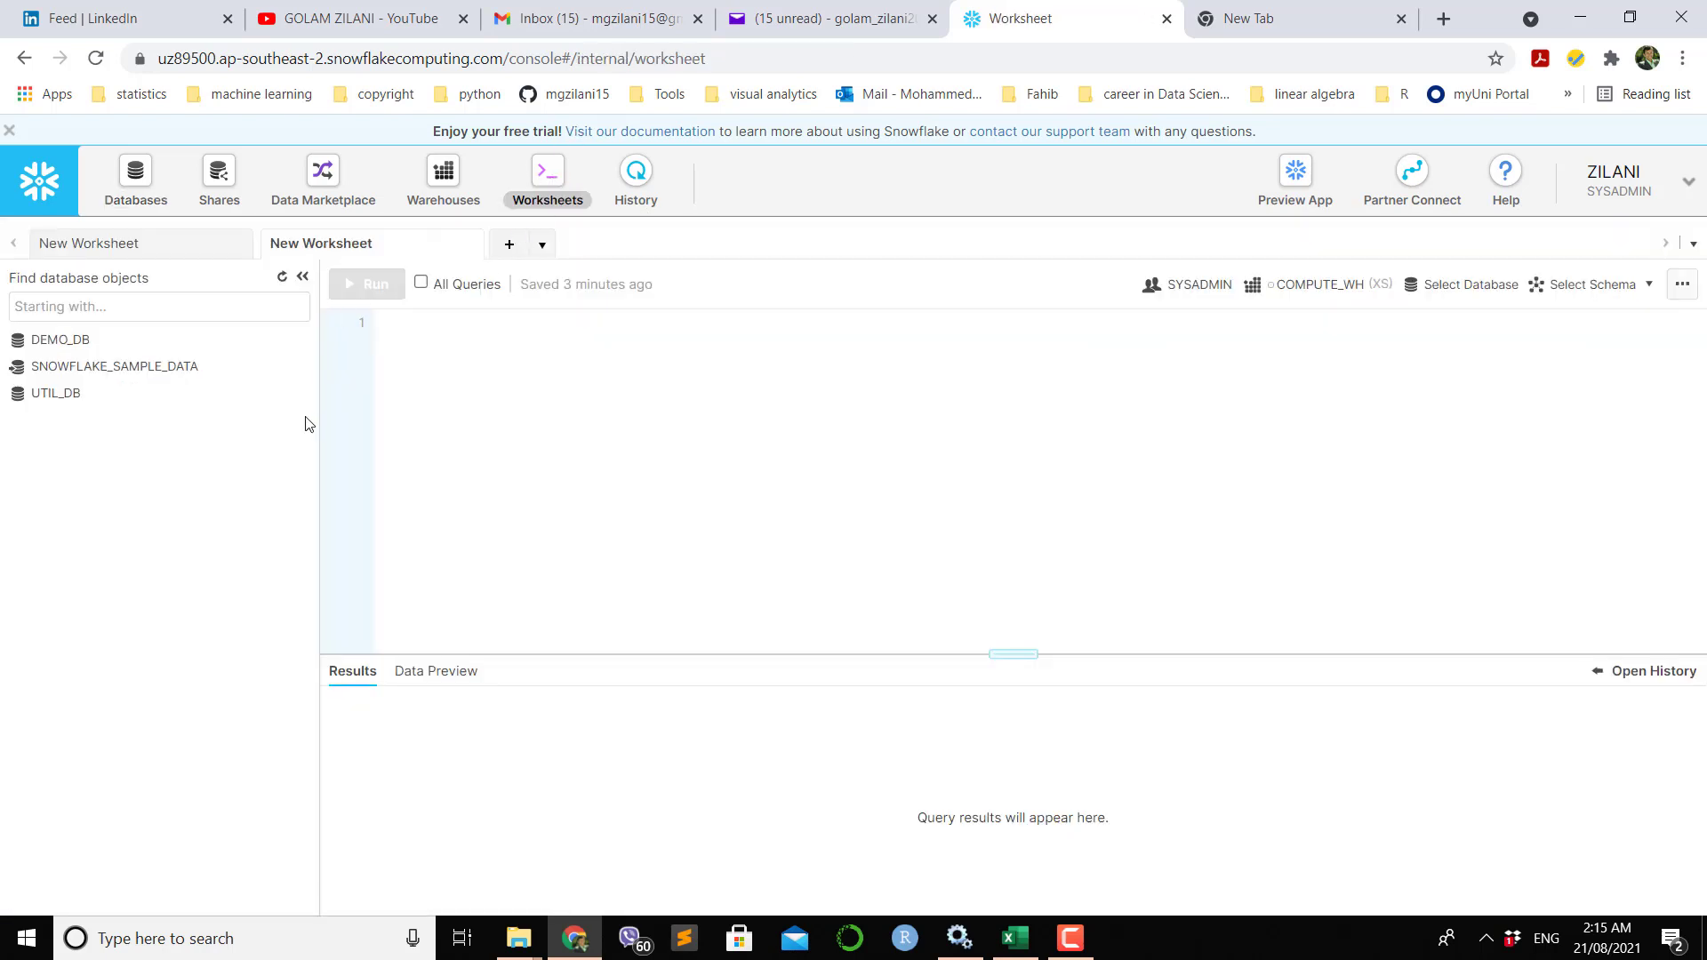
{"action": "left_click", "coordinate": [96, 59]}
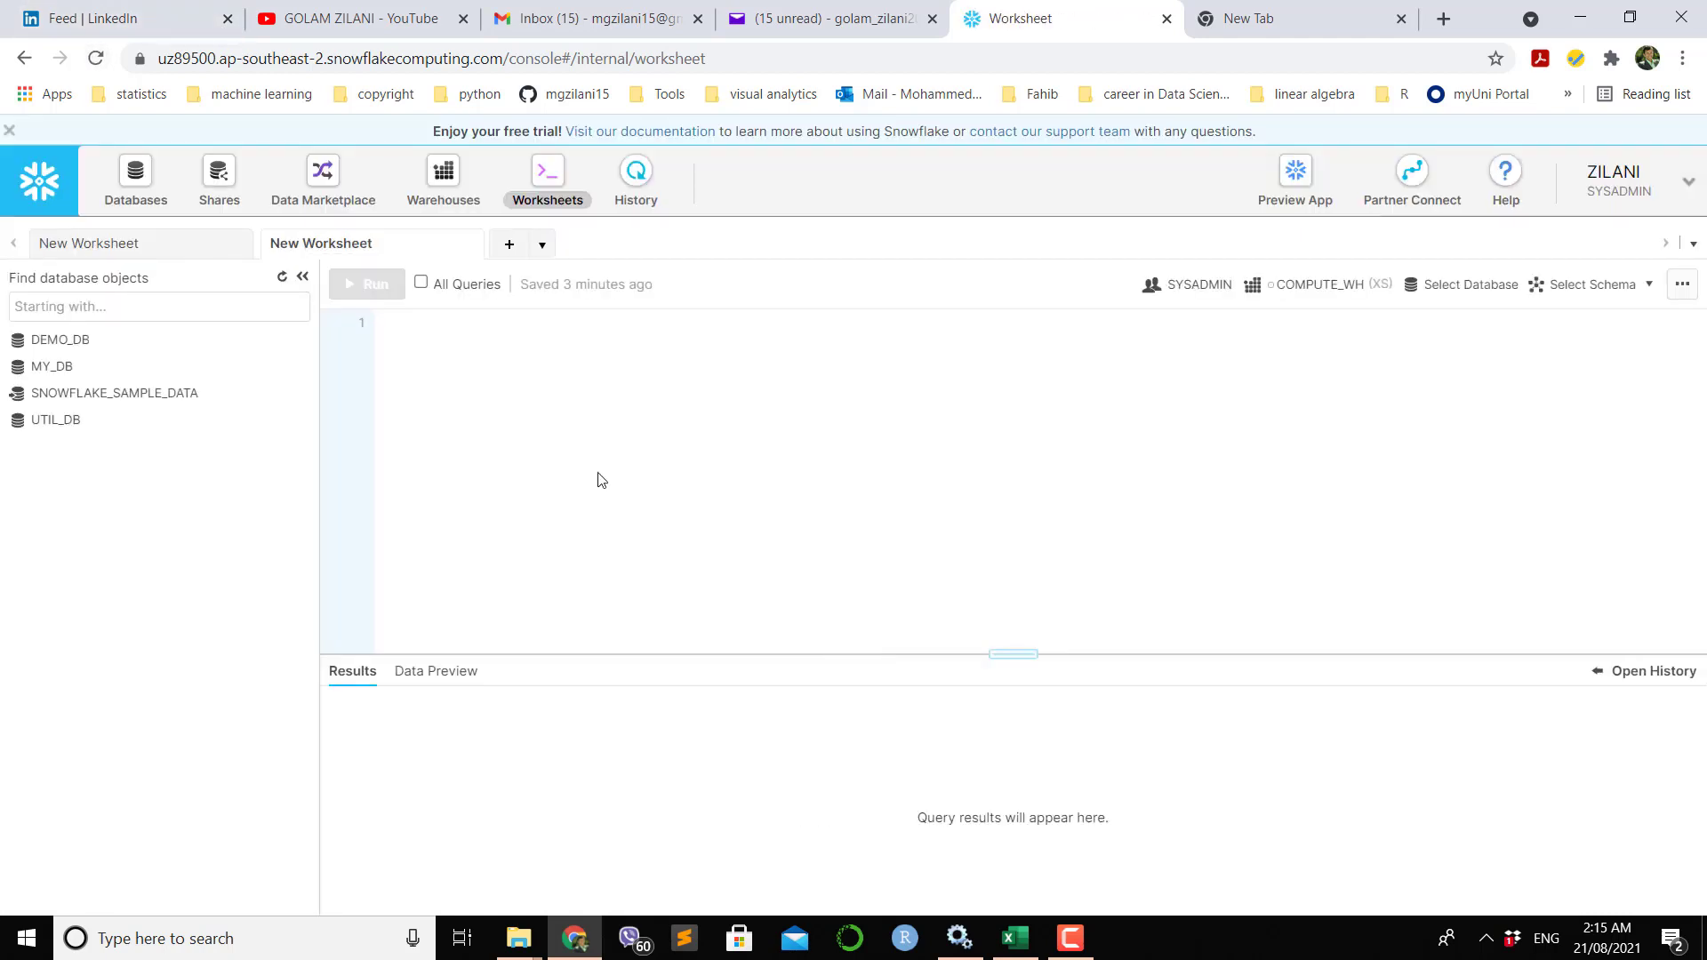
{"action": "left_click", "coordinate": [56, 368]}
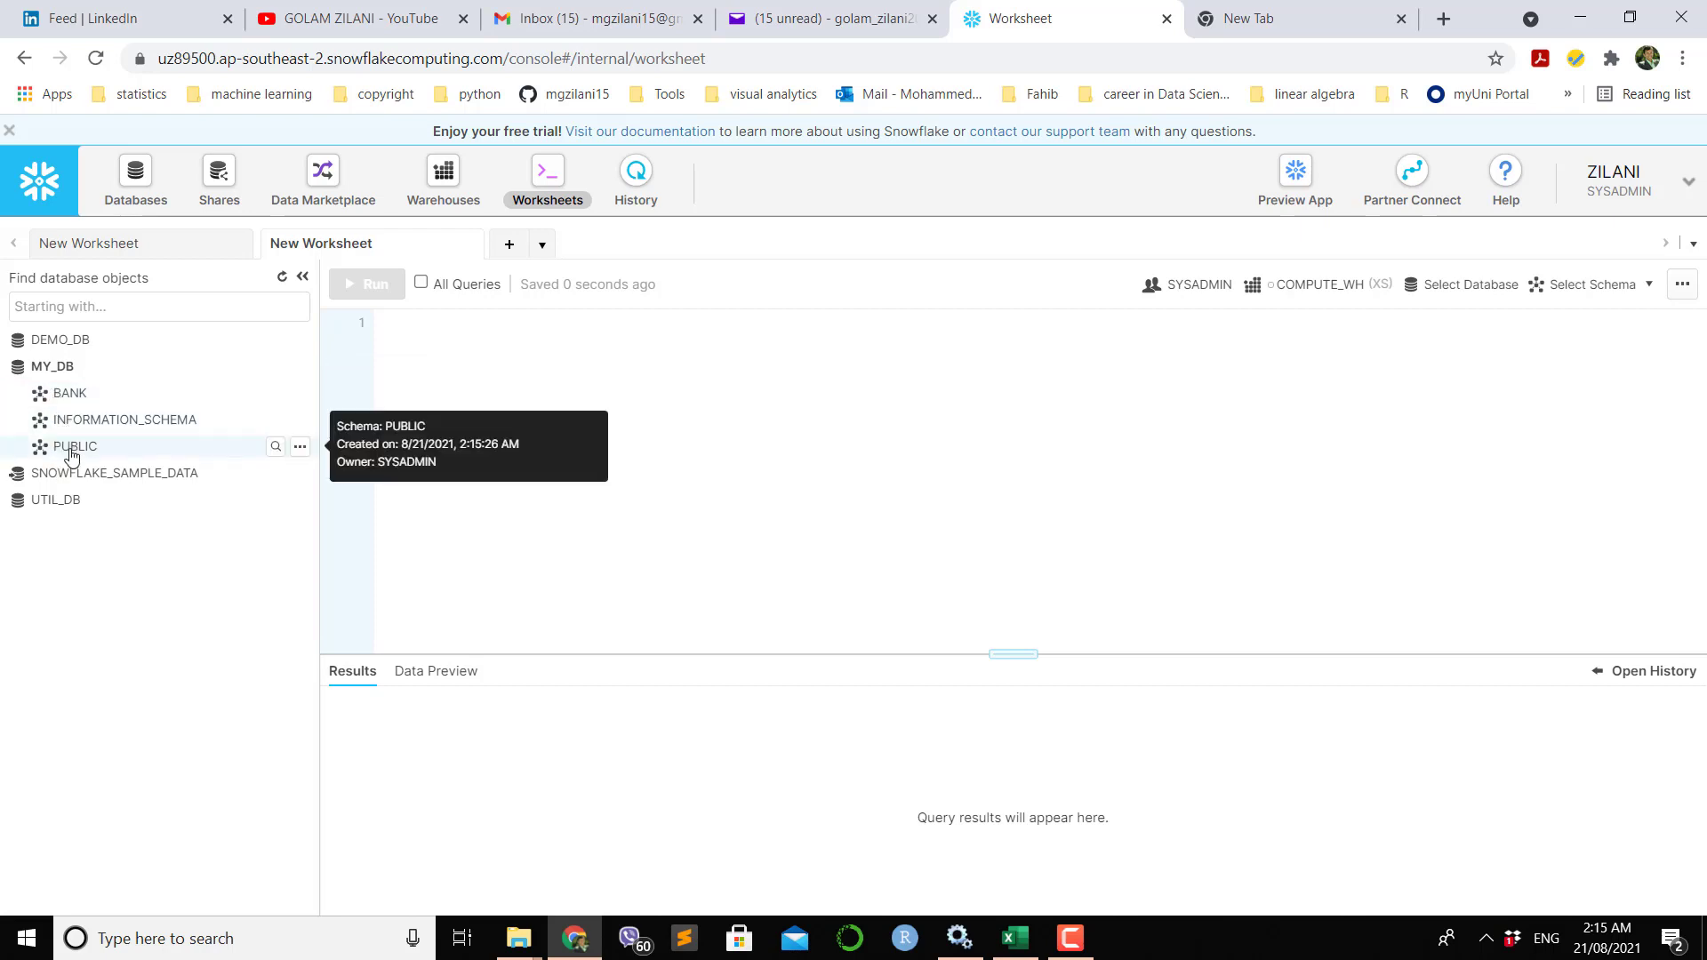
{"action": "left_click", "coordinate": [46, 400]}
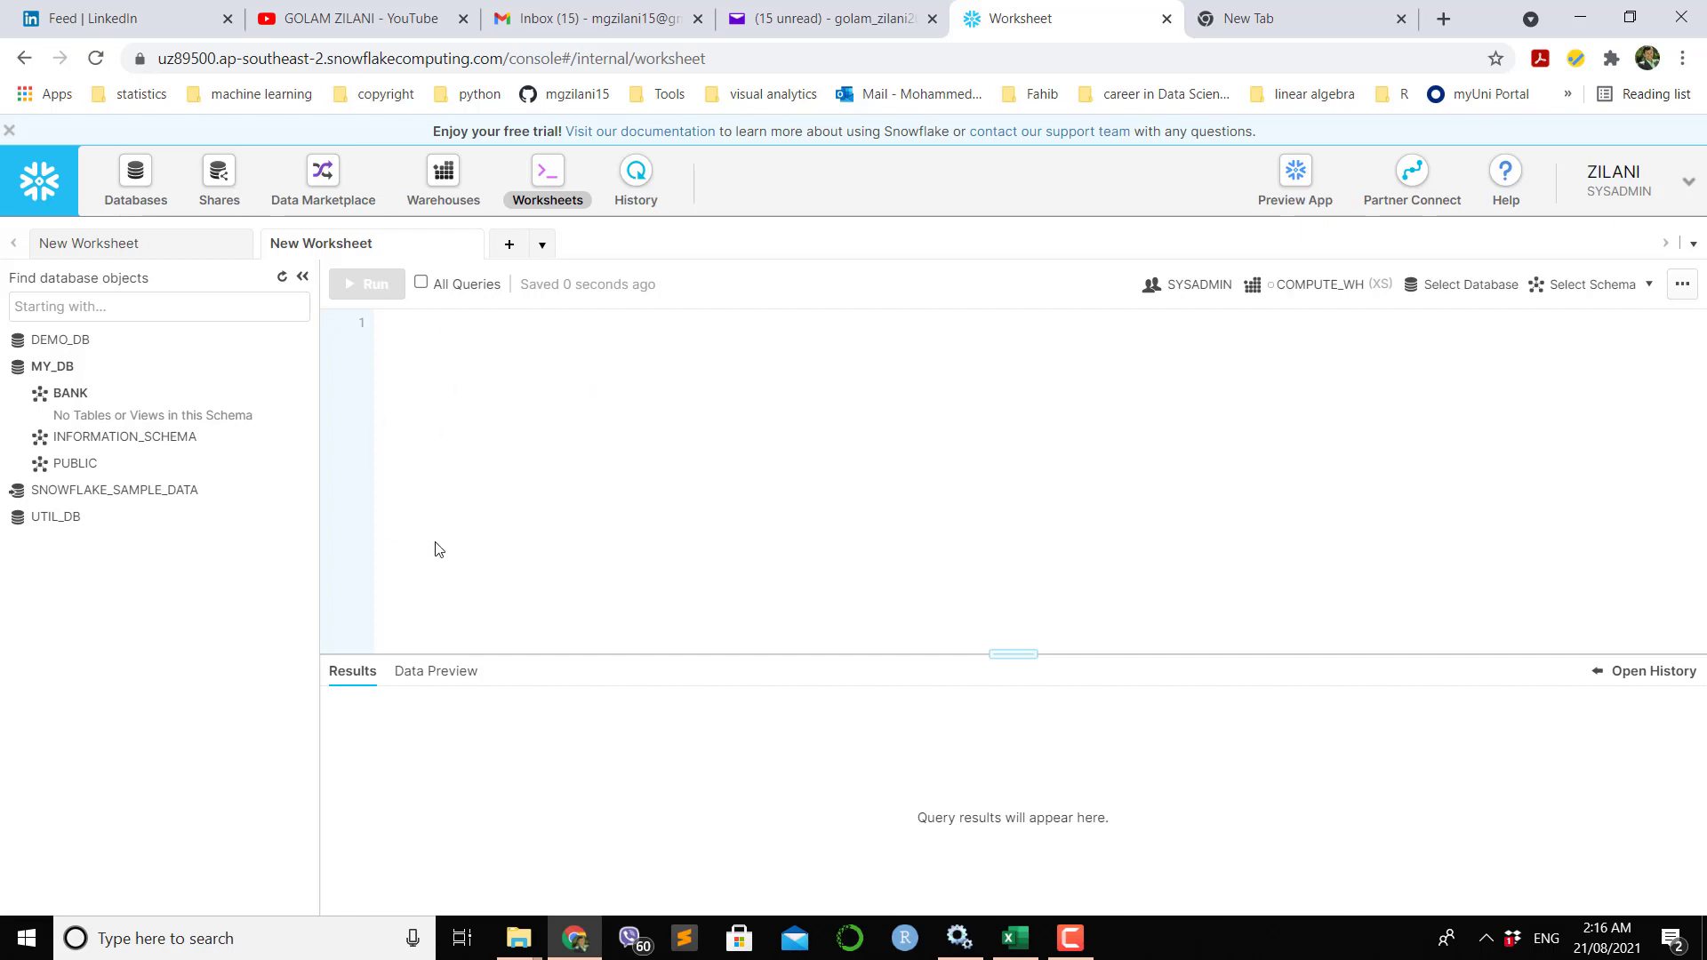
{"action": "mouse_move", "coordinate": [310, 392]}
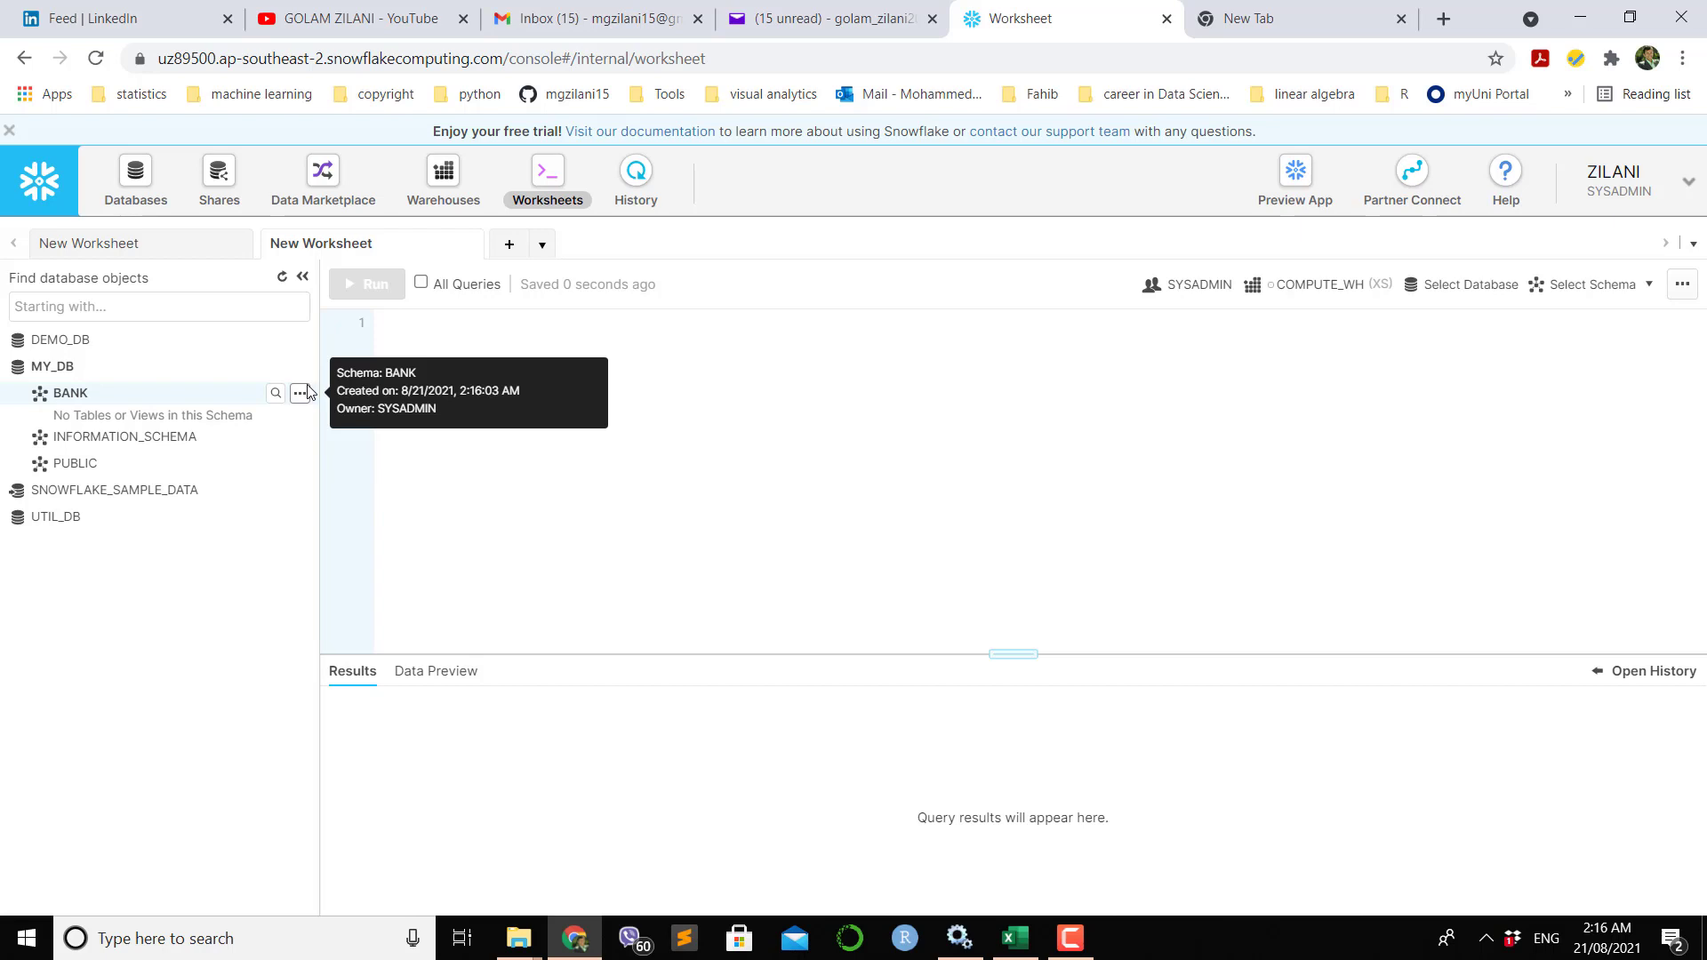
Open the worksheet holding the CREATE TABLE script and review its database, schema and table names.
{"action": "left_click", "coordinate": [129, 244]}
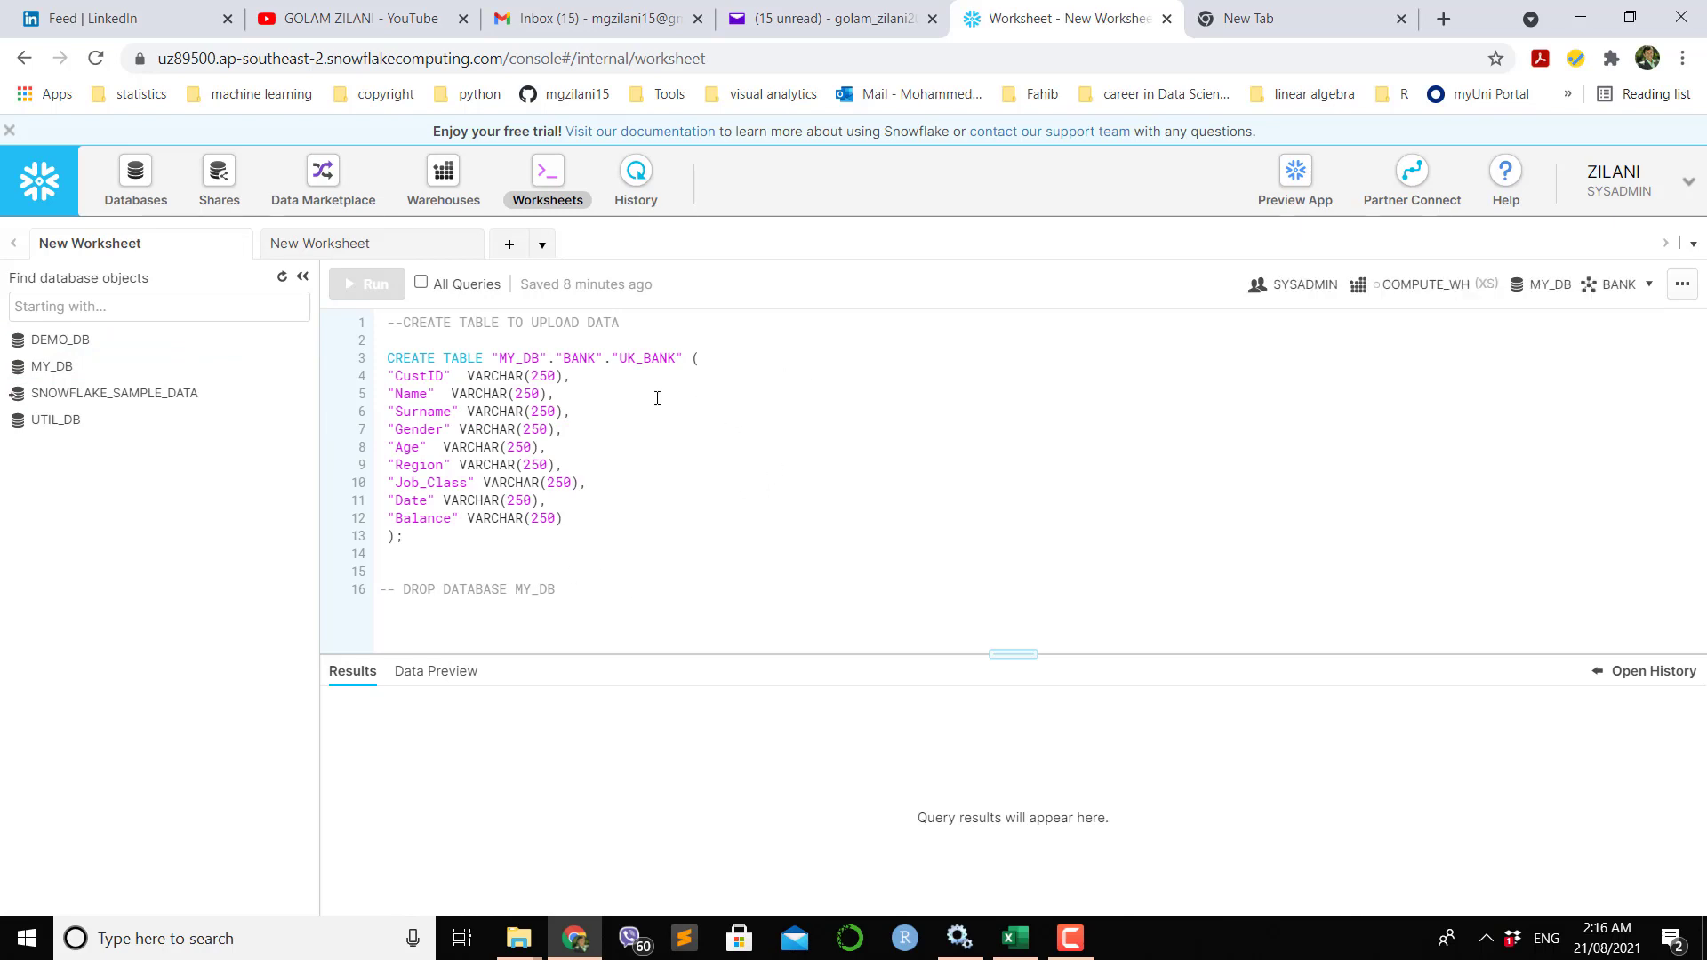
{"action": "double_click", "coordinate": [526, 357]}
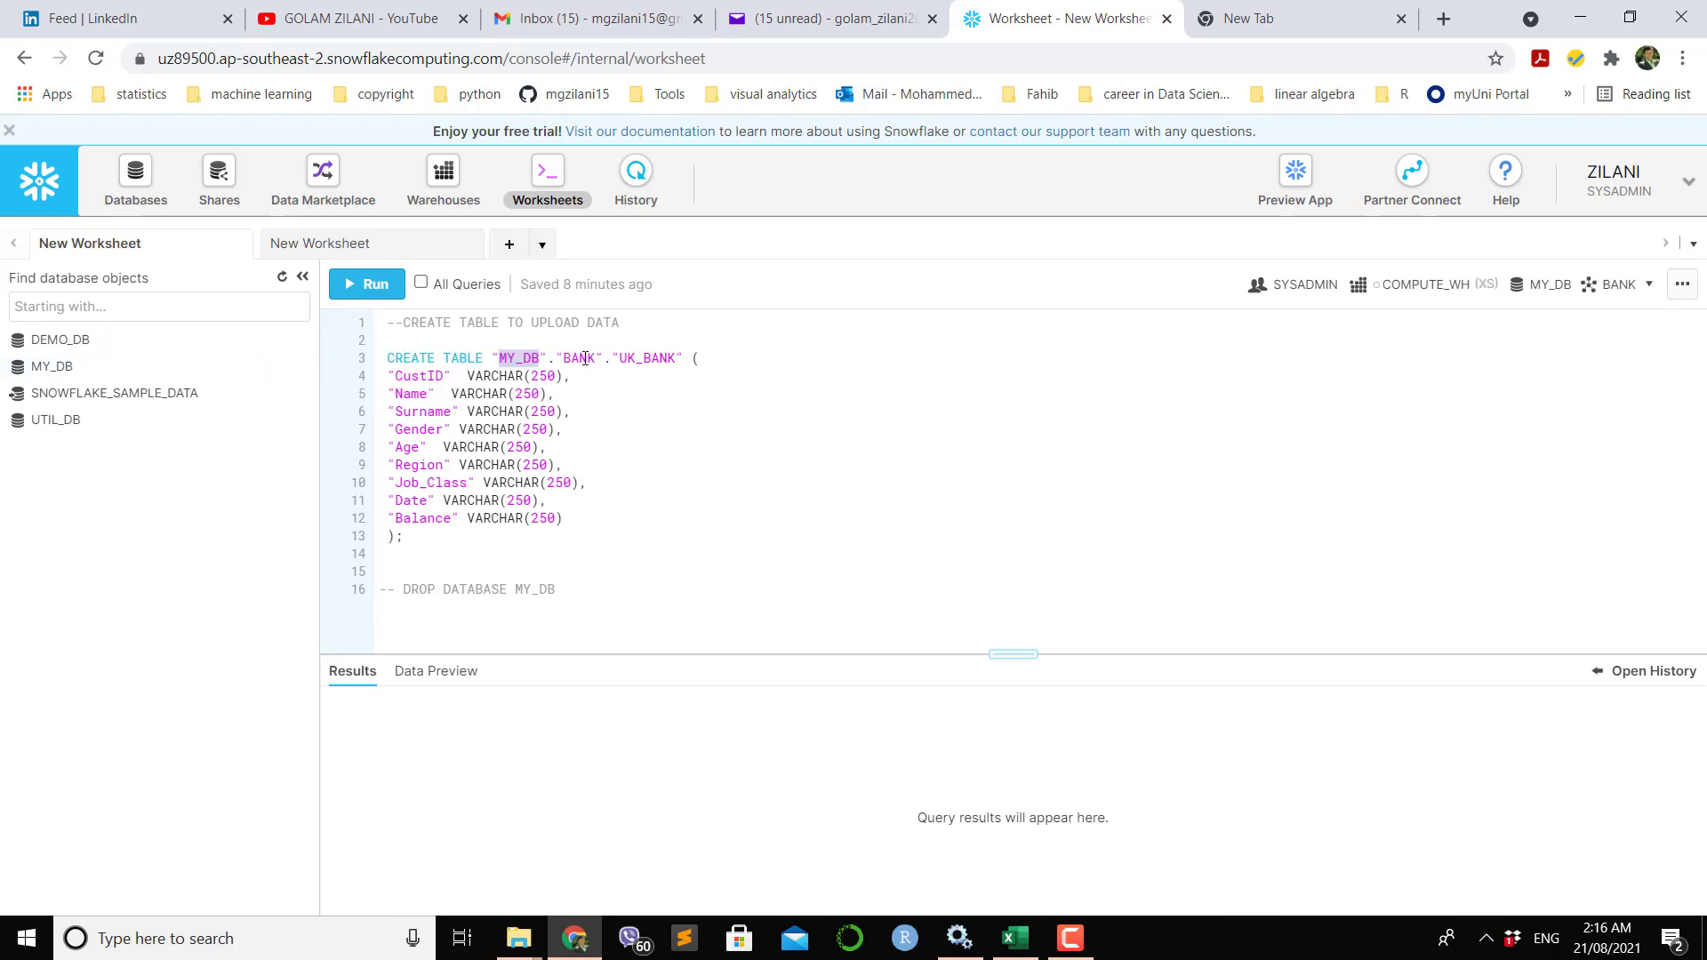
{"action": "double_click", "coordinate": [585, 358]}
{"action": "double_click", "coordinate": [642, 359]}
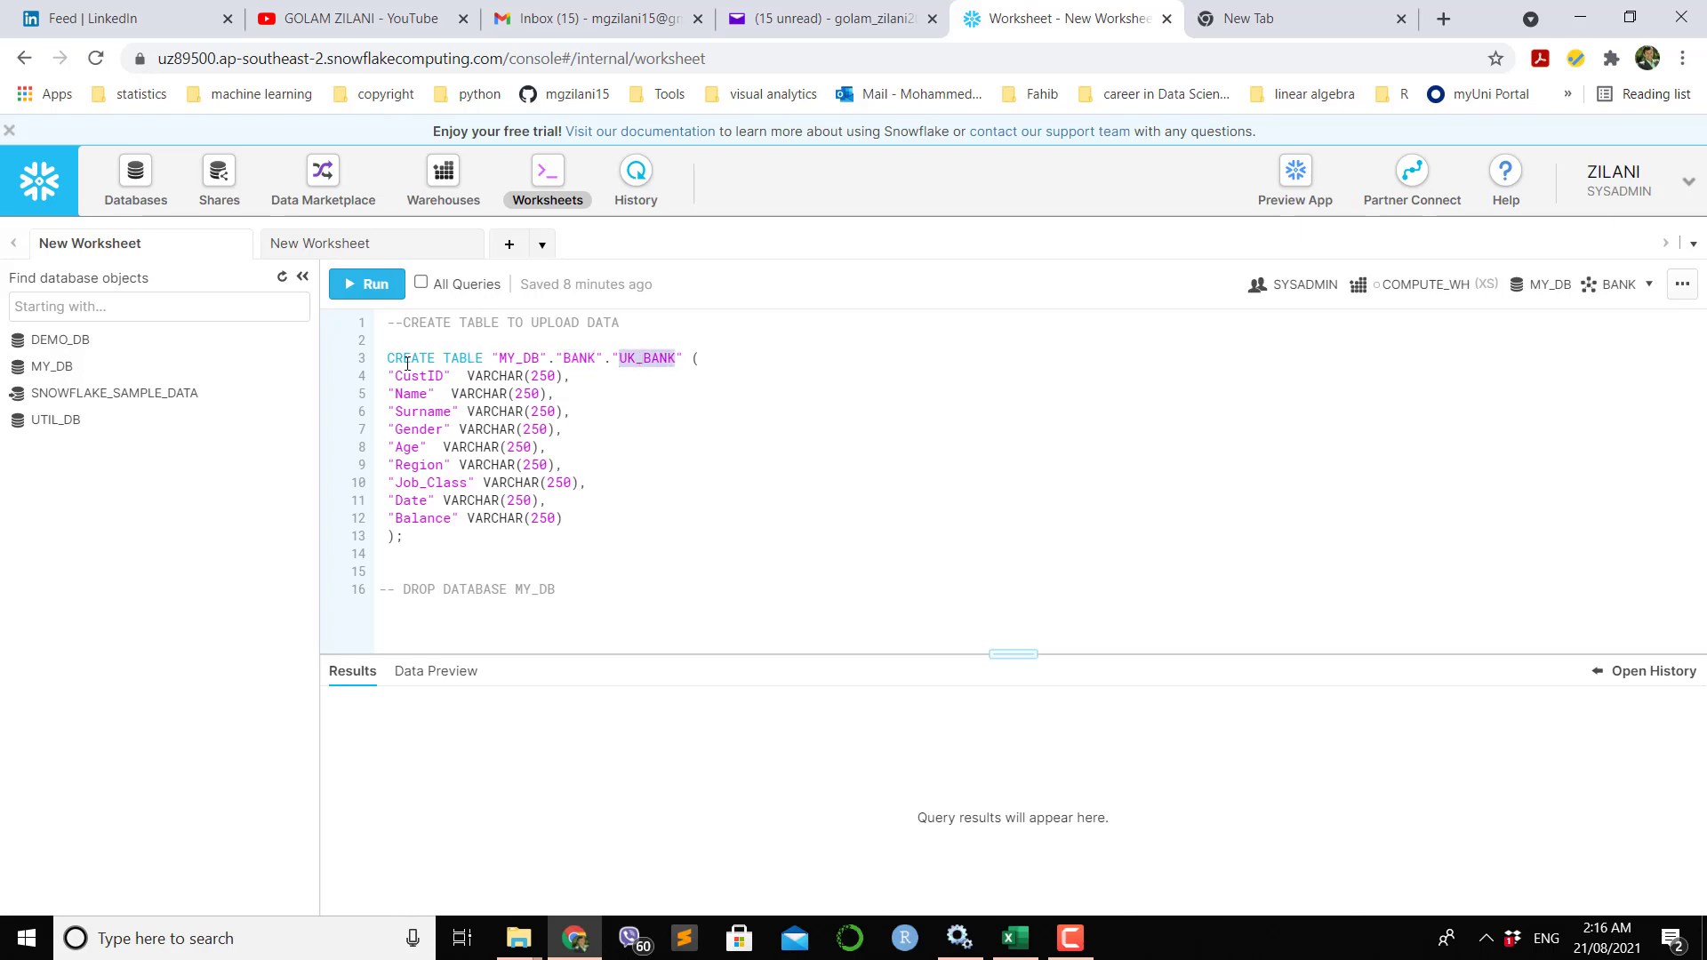
{"action": "double_click", "coordinate": [527, 358]}
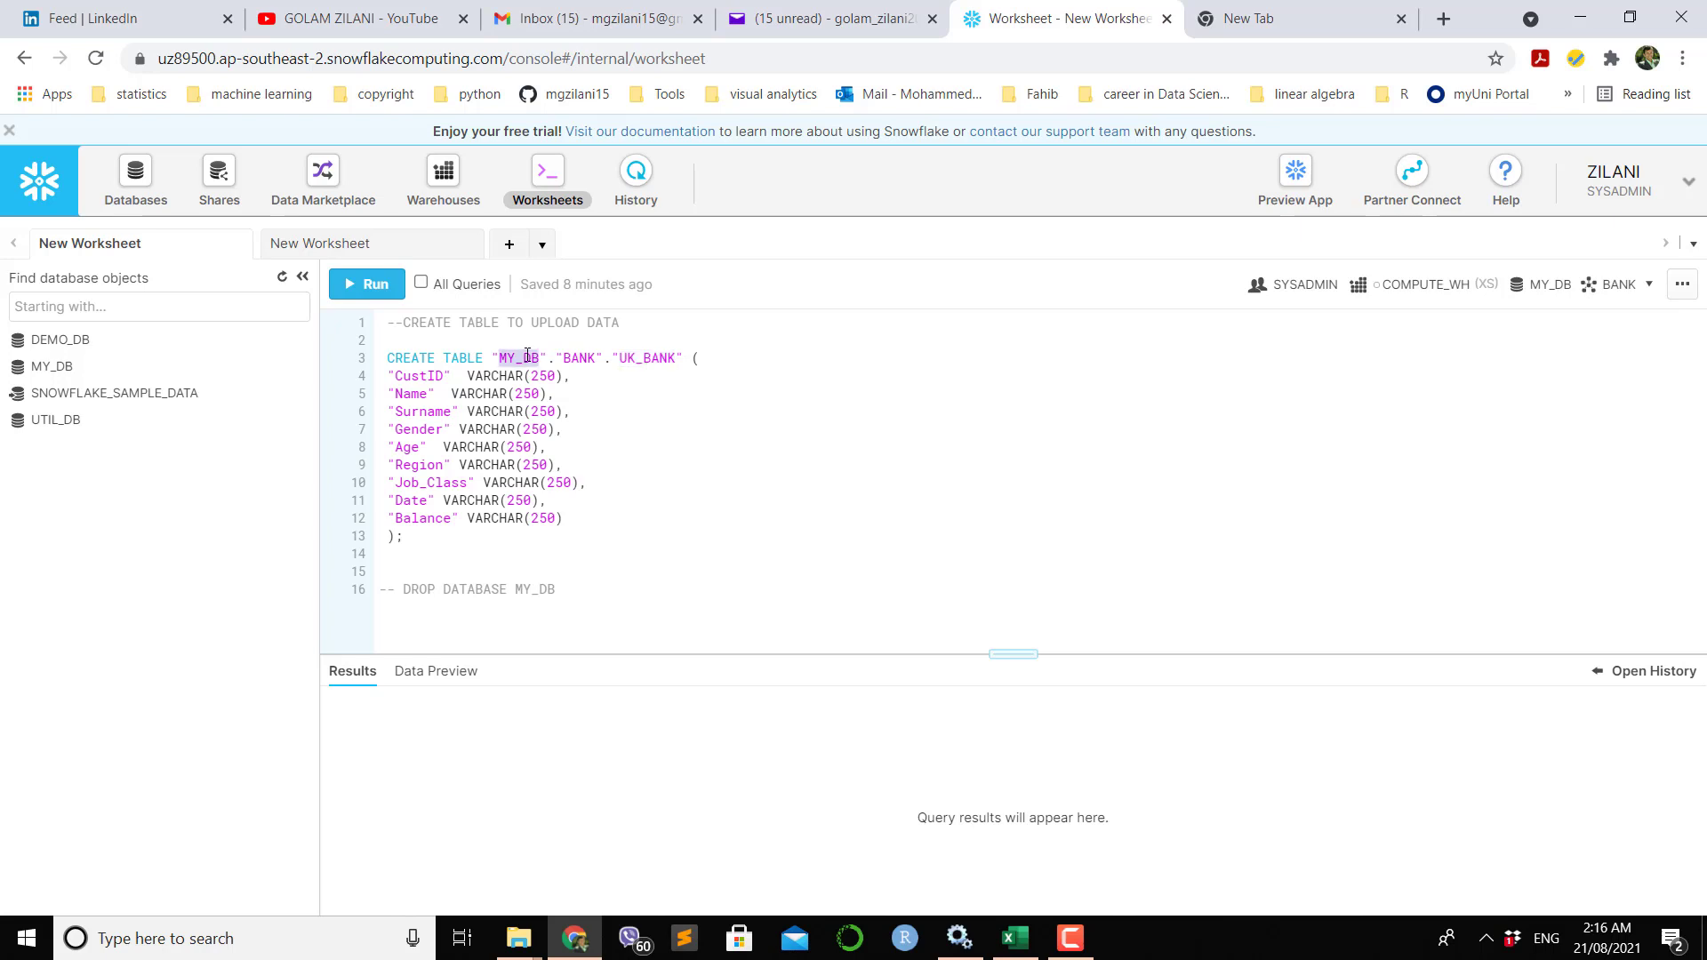
{"action": "double_click", "coordinate": [582, 359]}
{"action": "double_click", "coordinate": [643, 357]}
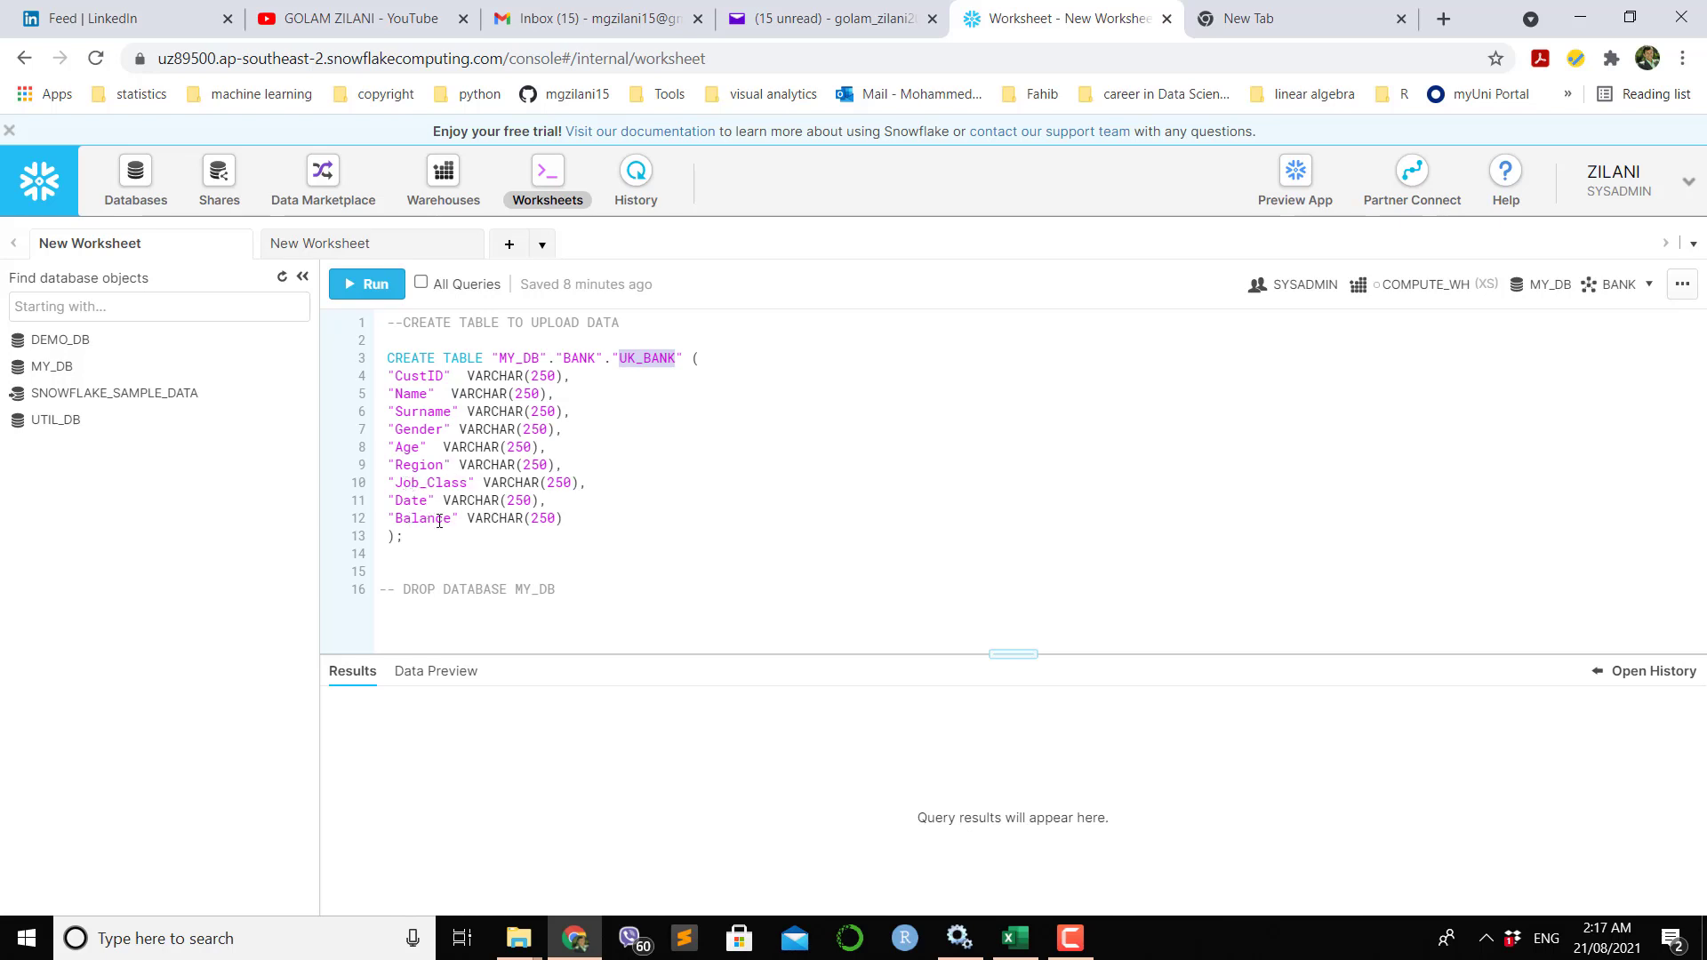
Change the Balance column's data type to NUMBER(50) and try to run the CREATE TABLE statement.
{"action": "double_click", "coordinate": [507, 519]}
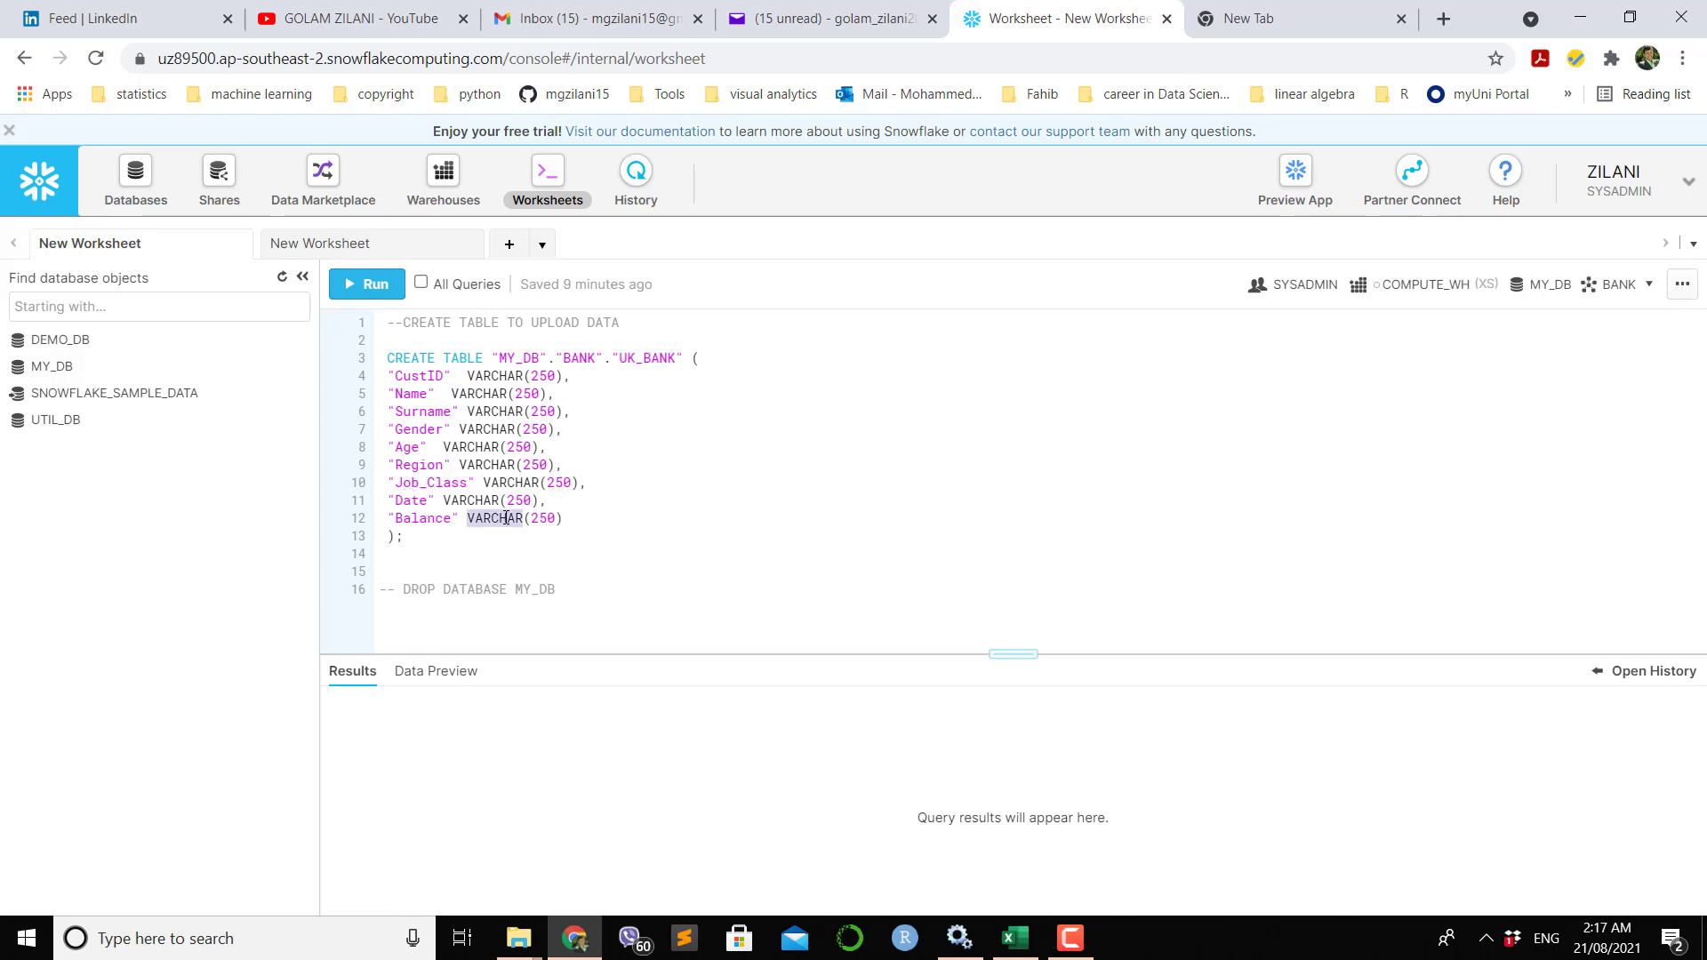
{"action": "type", "text": "NUMBER"}
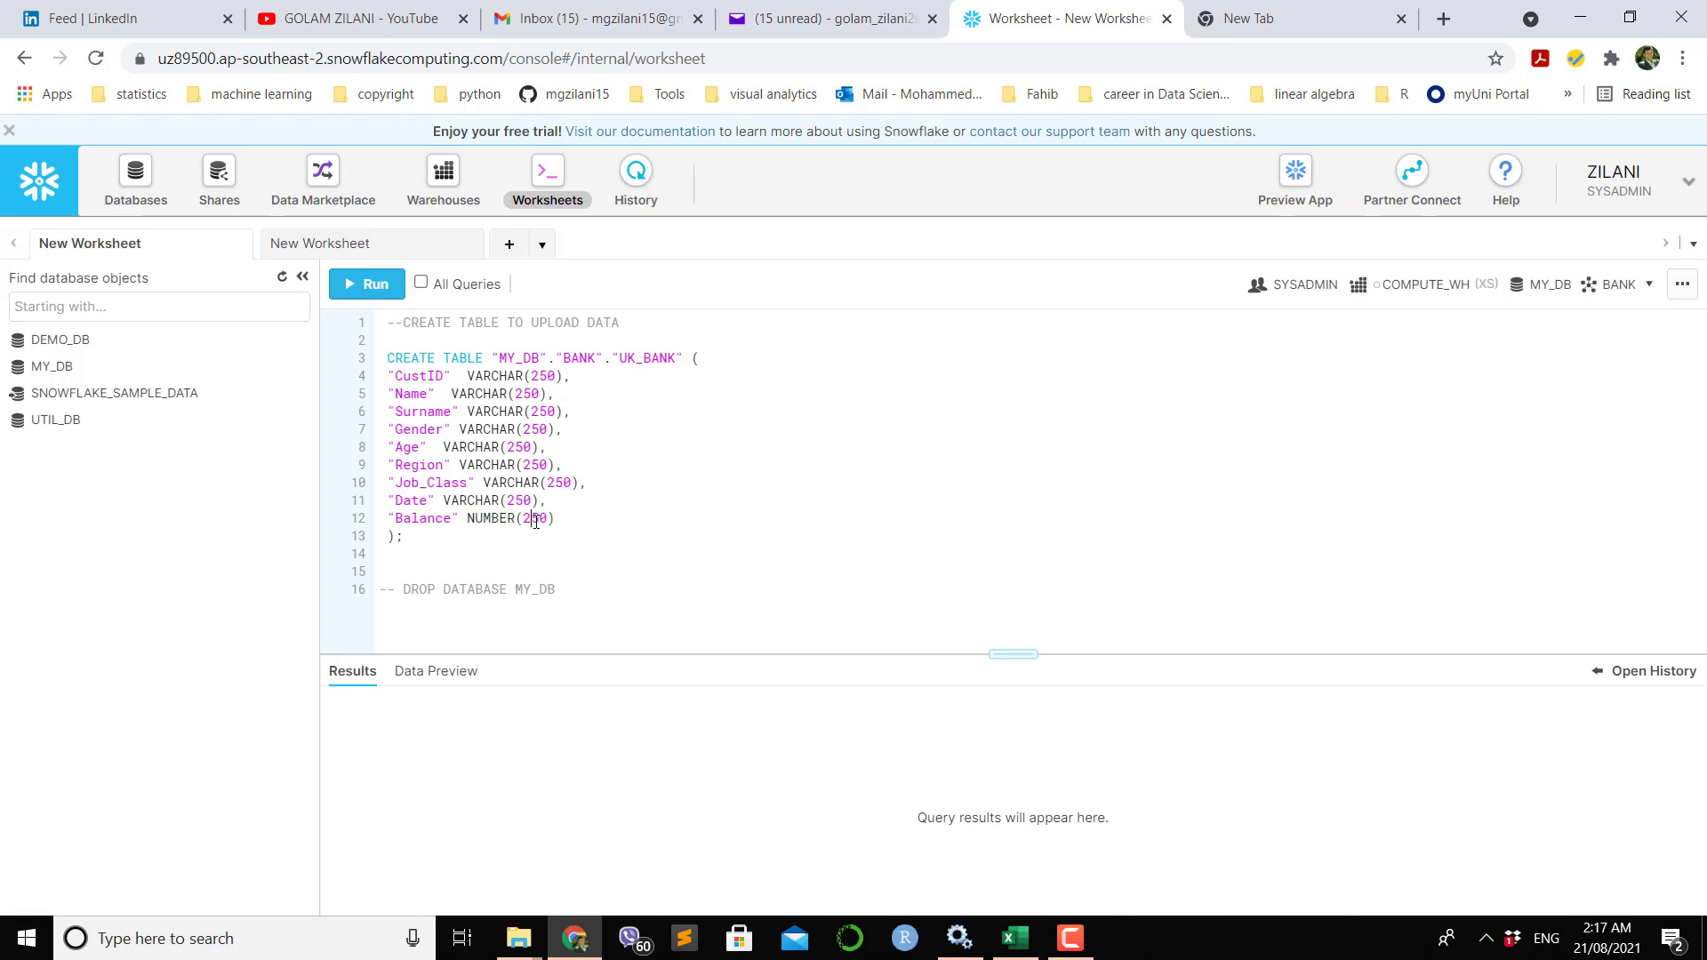
{"action": "key", "text": "BackSpace"}
{"action": "left_click", "coordinate": [359, 290]}
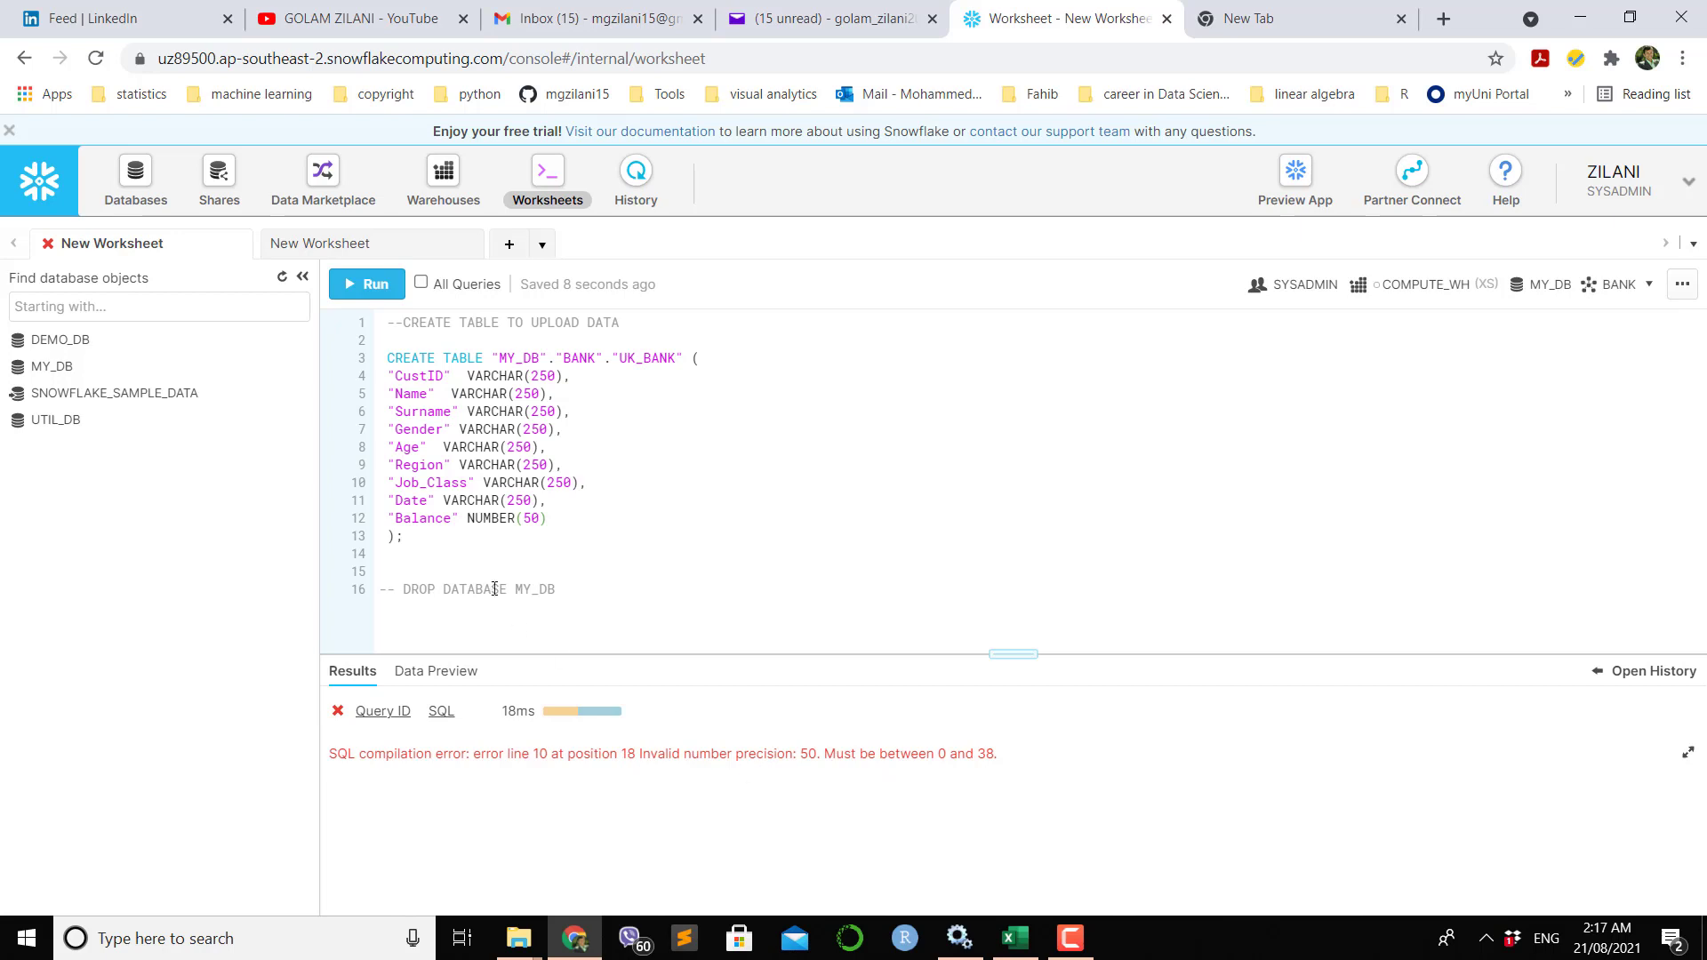
Set the Balance column's type to NUMBER(25) and run the statement to create the UK_BANK table.
{"action": "left_click", "coordinate": [531, 519]}
{"action": "key", "text": "BackSpace"}
{"action": "key", "text": "Delete"}
{"action": "type", "text": "25"}
{"action": "left_click", "coordinate": [364, 284]}
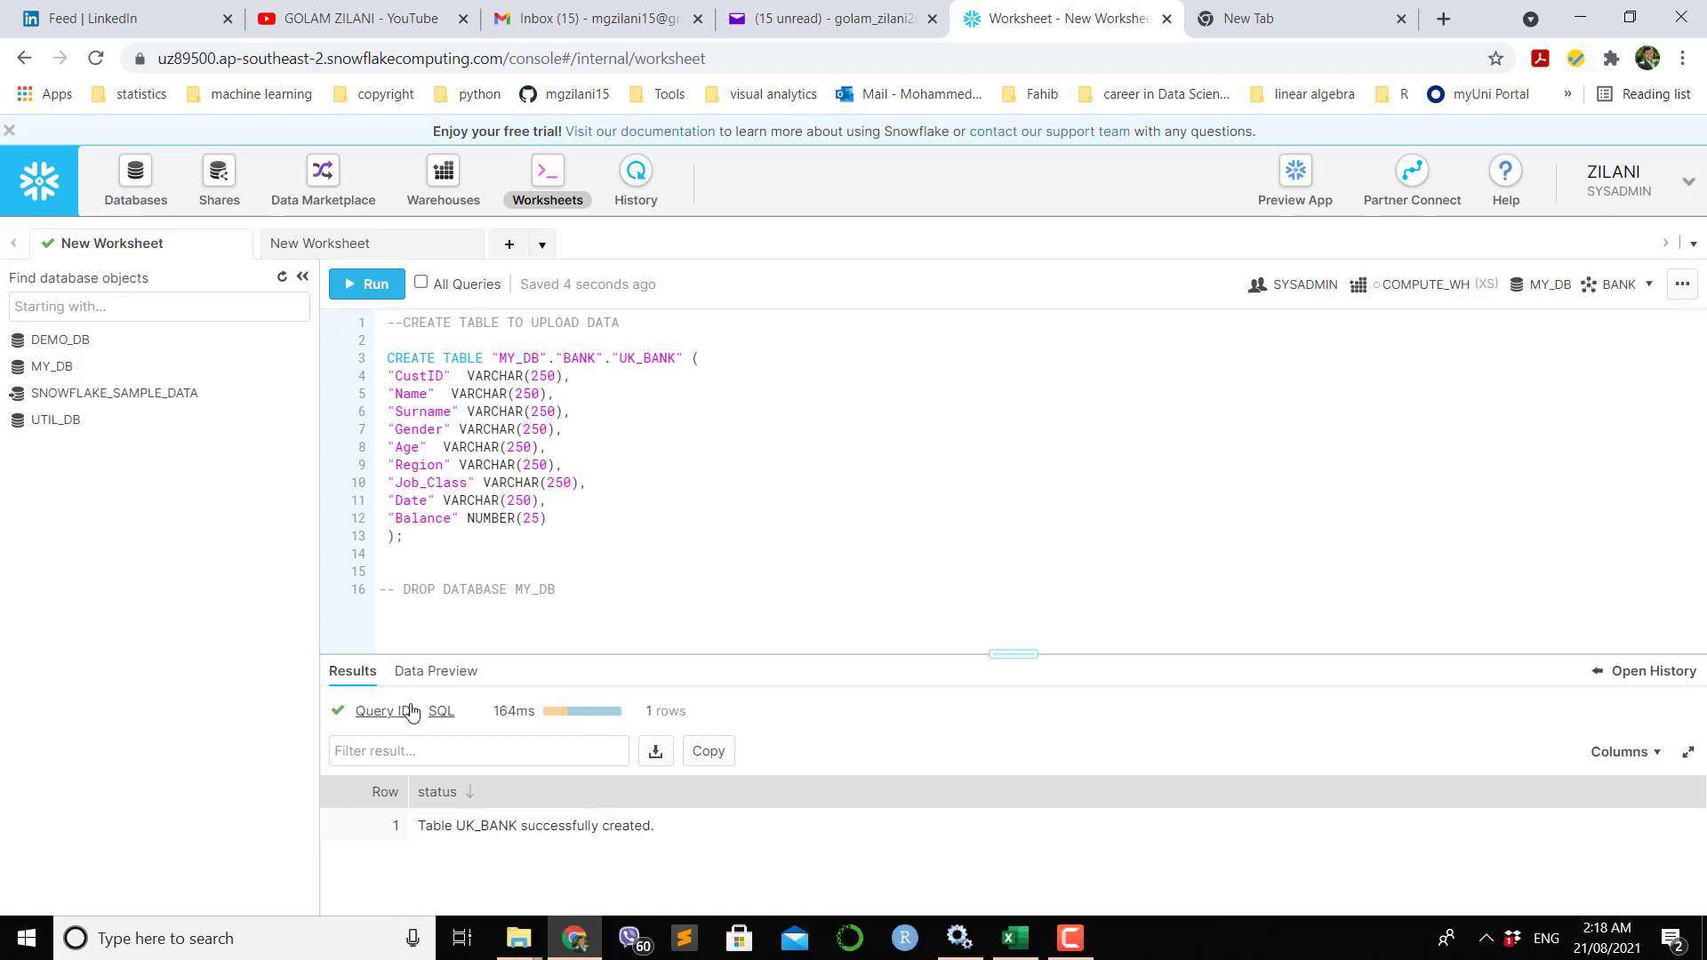
Expand MY_DB and its BANK schema in the object browser and check the UK_BANK table's details.
{"action": "left_click", "coordinate": [23, 372]}
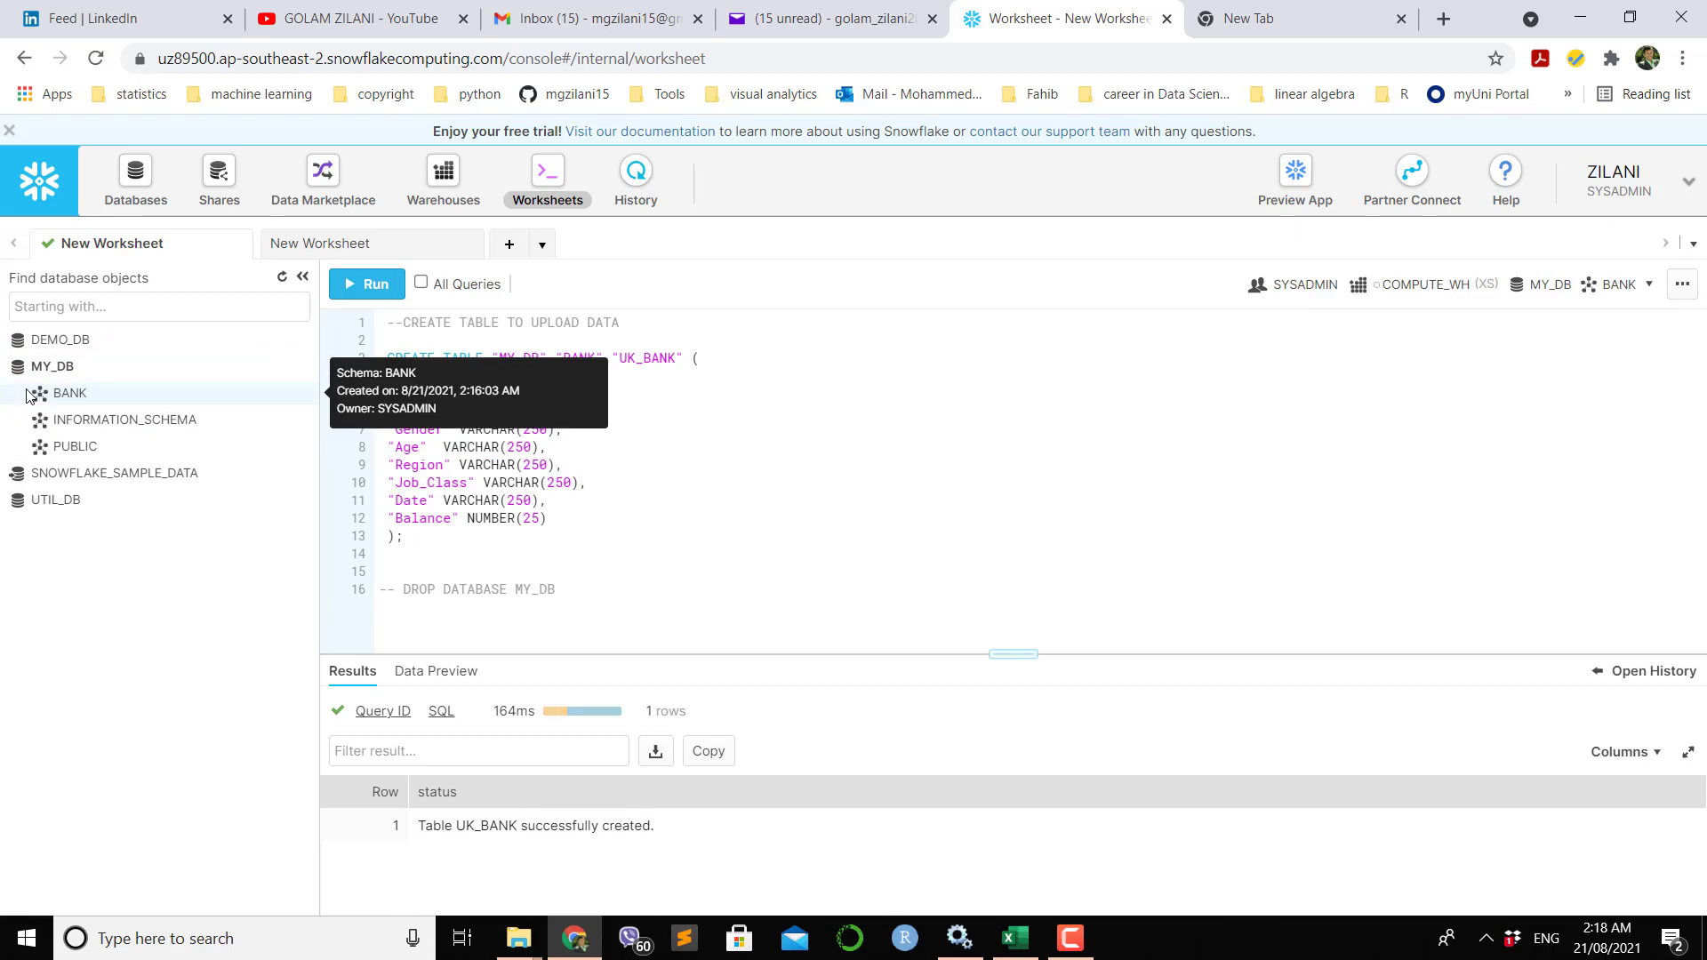
{"action": "left_click", "coordinate": [40, 400]}
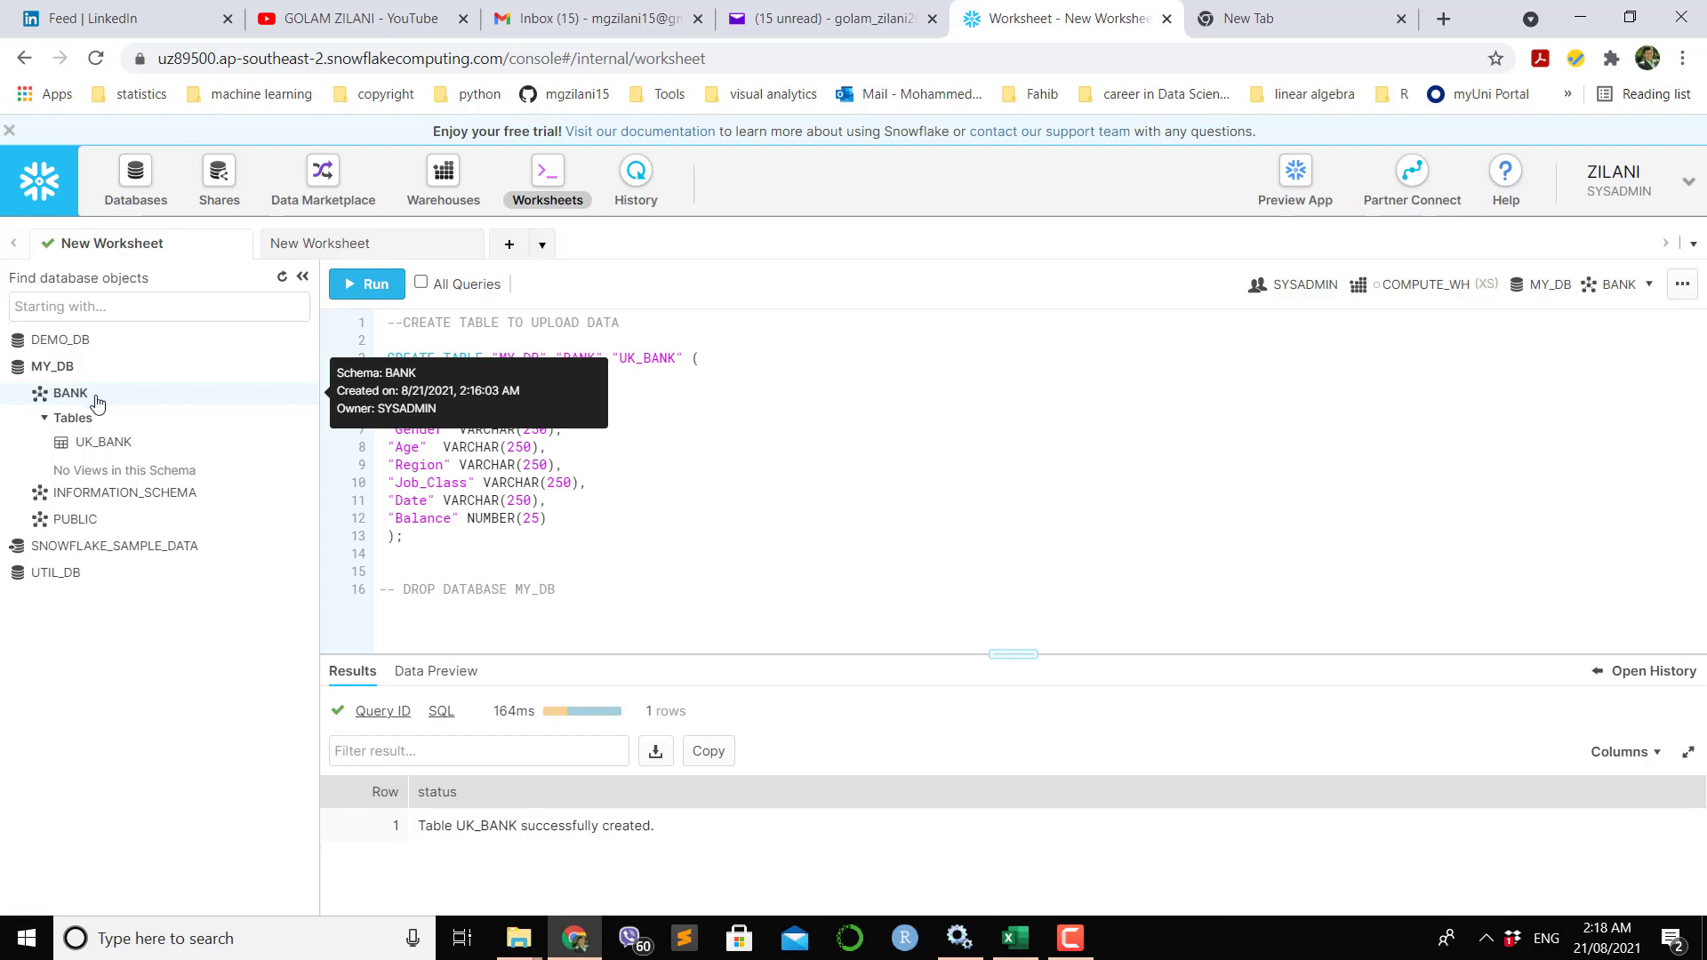
{"action": "mouse_move", "coordinate": [112, 444]}
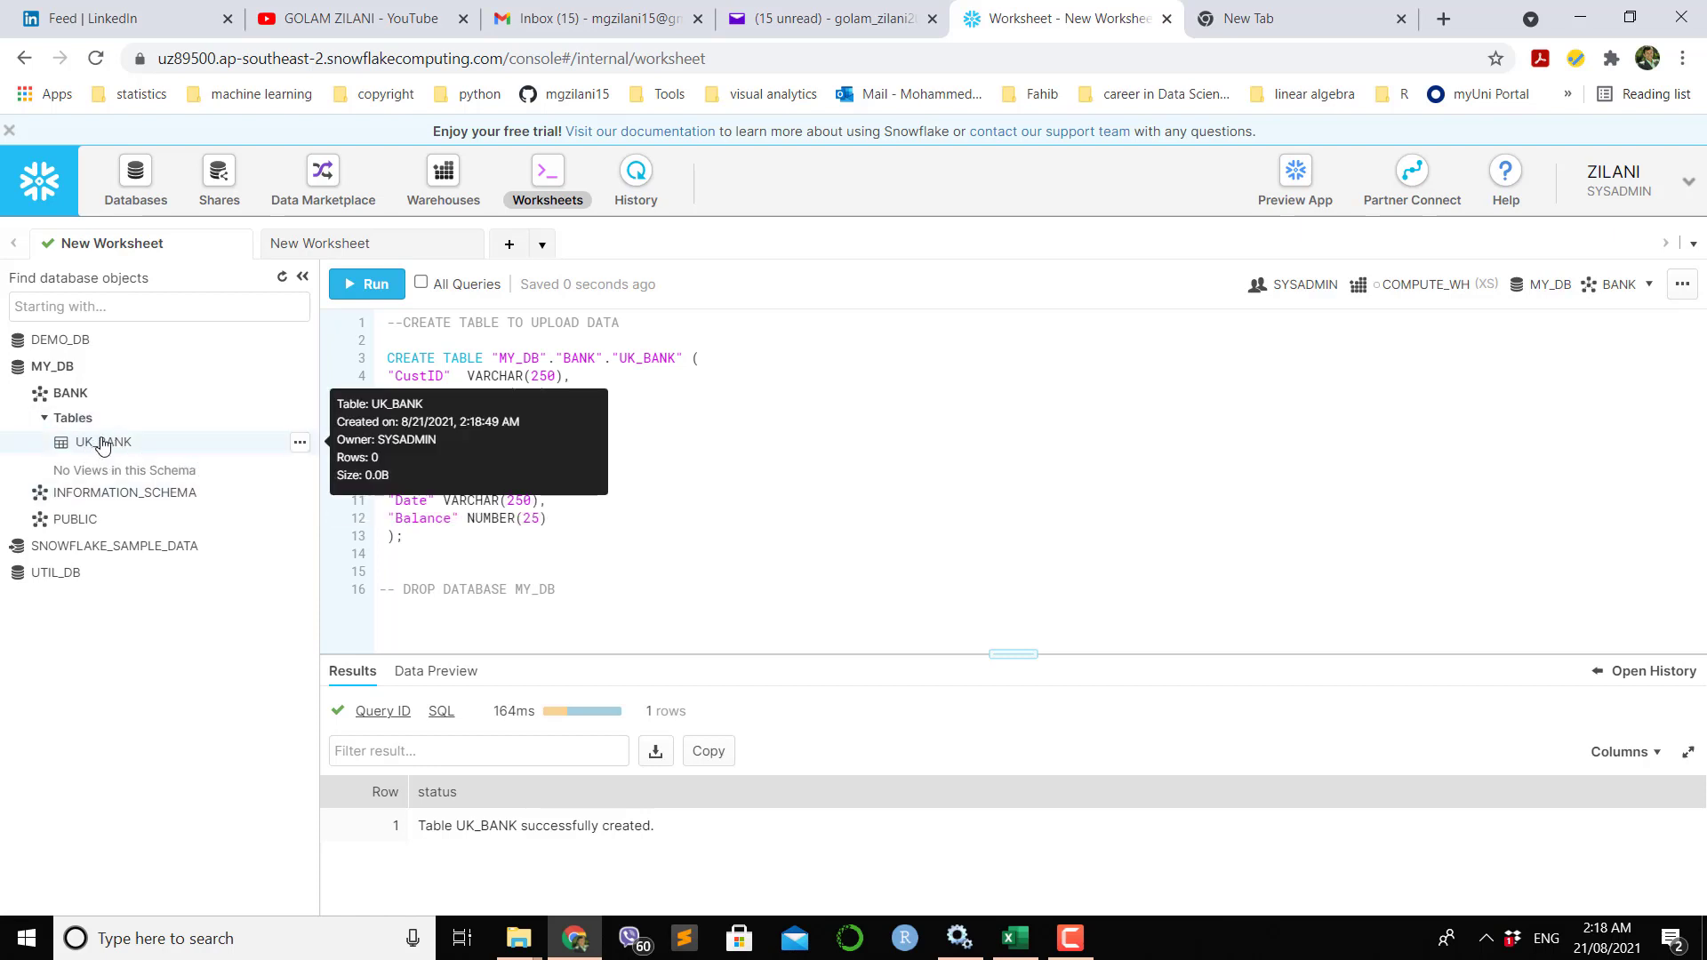
Switch to the UK-Bank-Customers sheet in Excel and check the number of entries in the Customer ID column.
{"action": "left_click", "coordinate": [1016, 938]}
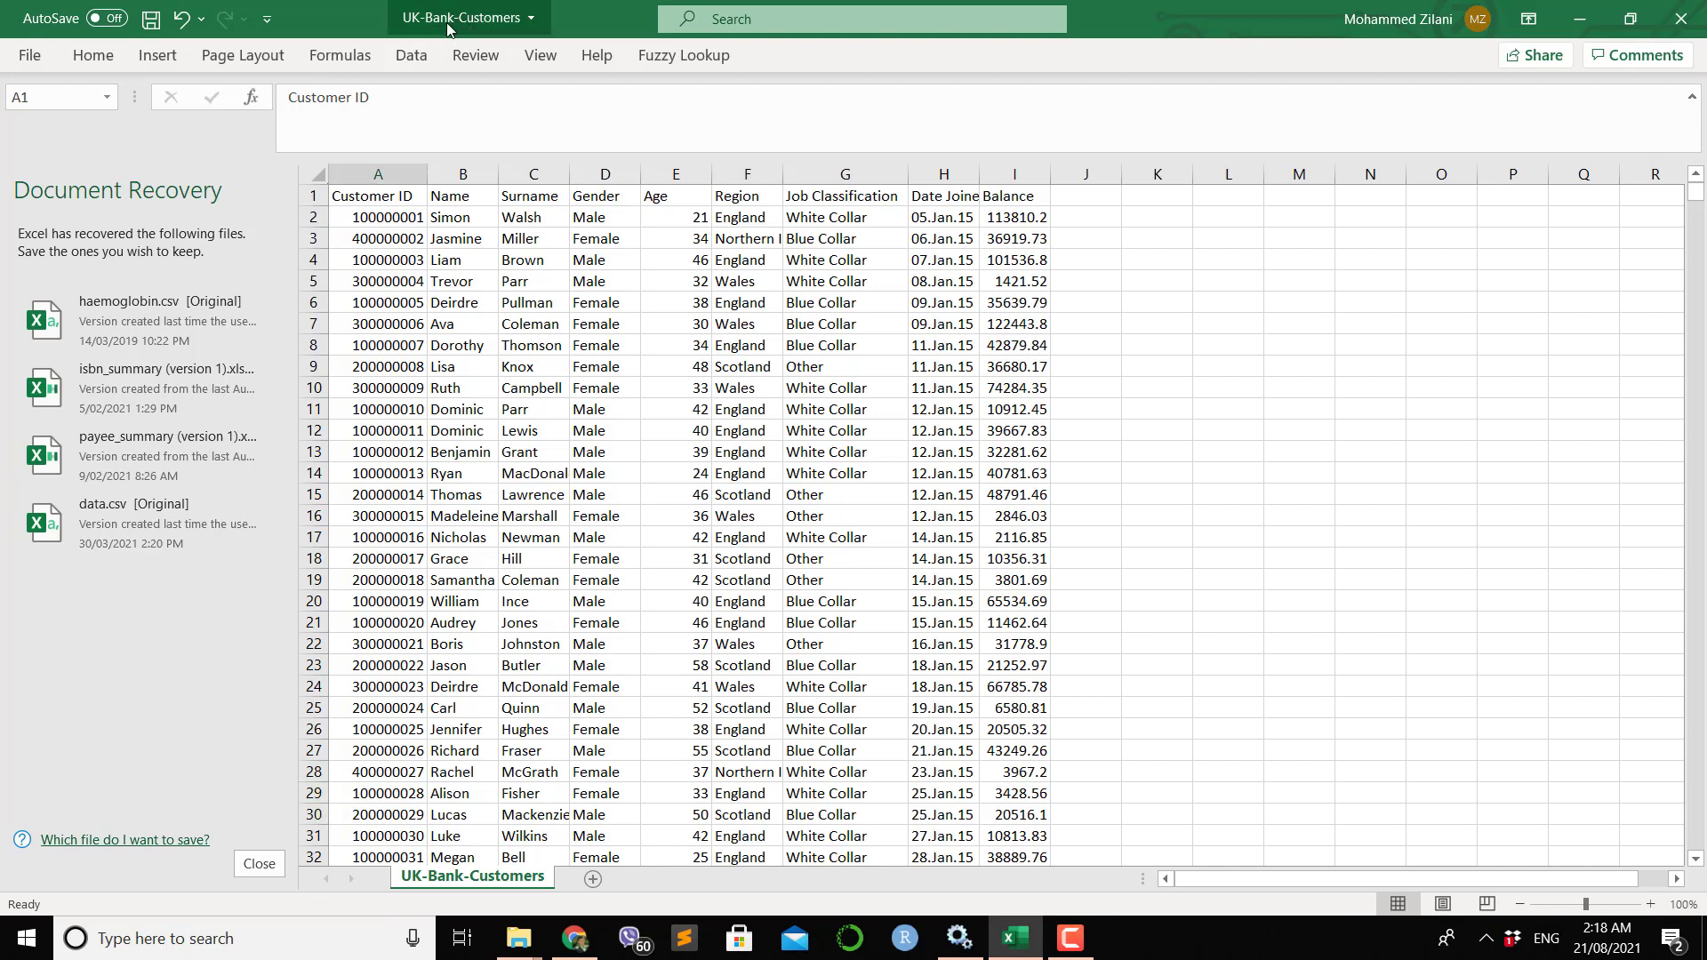
{"action": "left_click", "coordinate": [391, 169]}
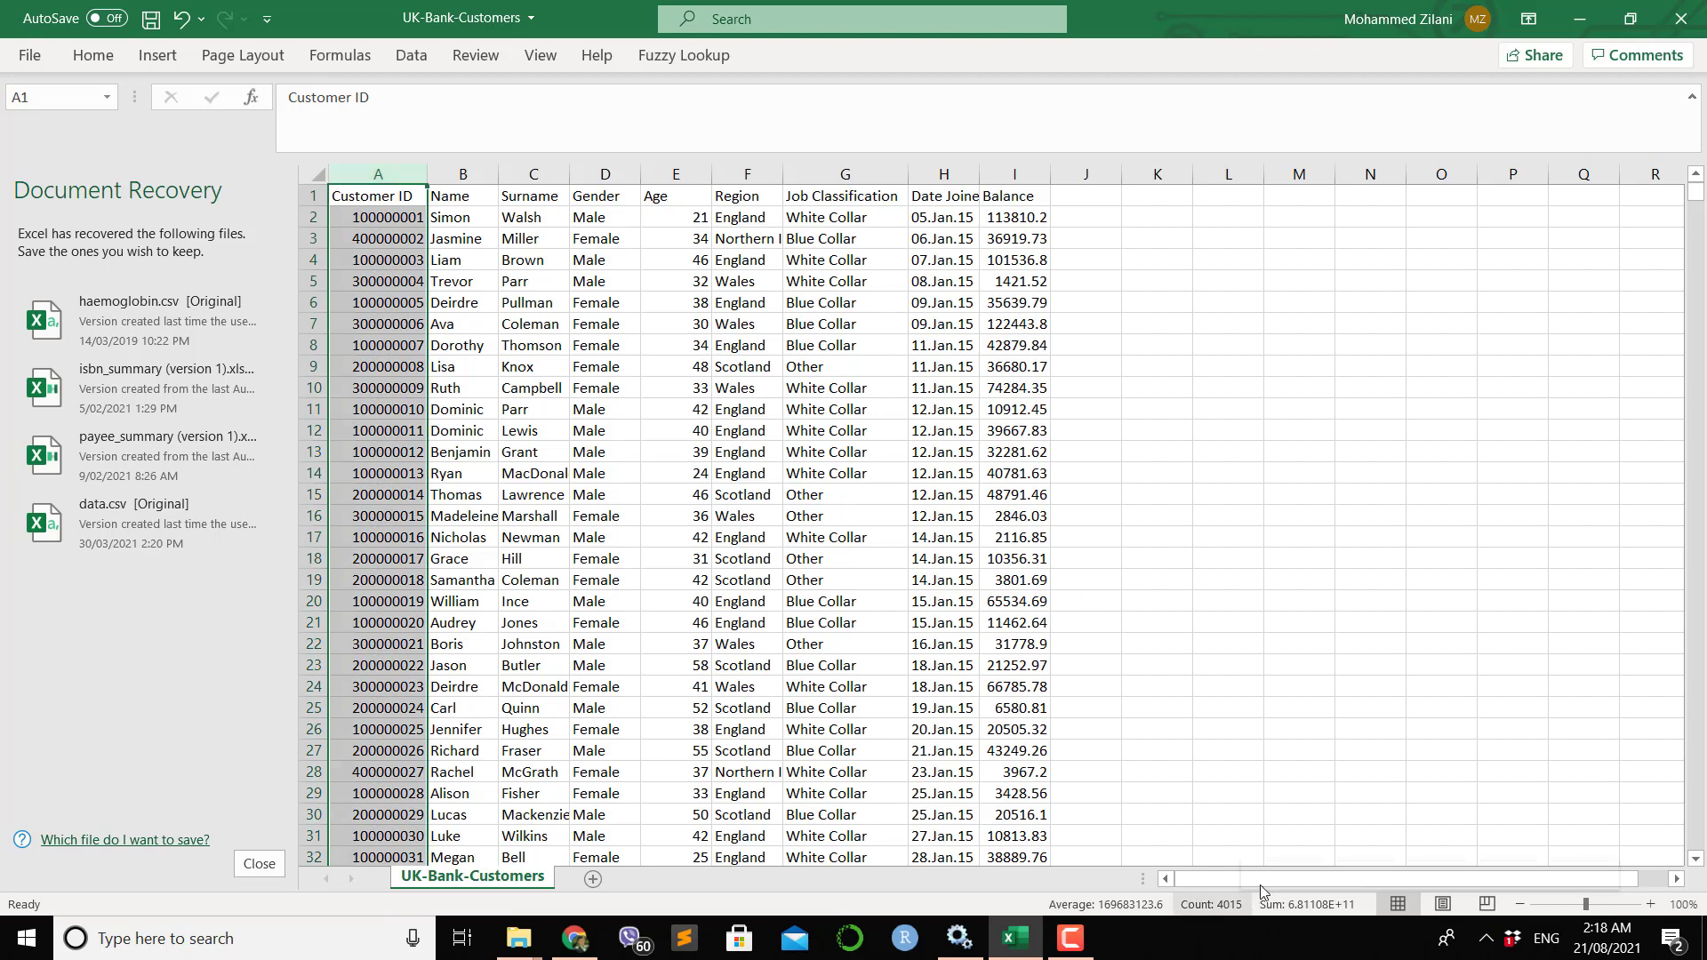
{"action": "left_click", "coordinate": [1303, 579]}
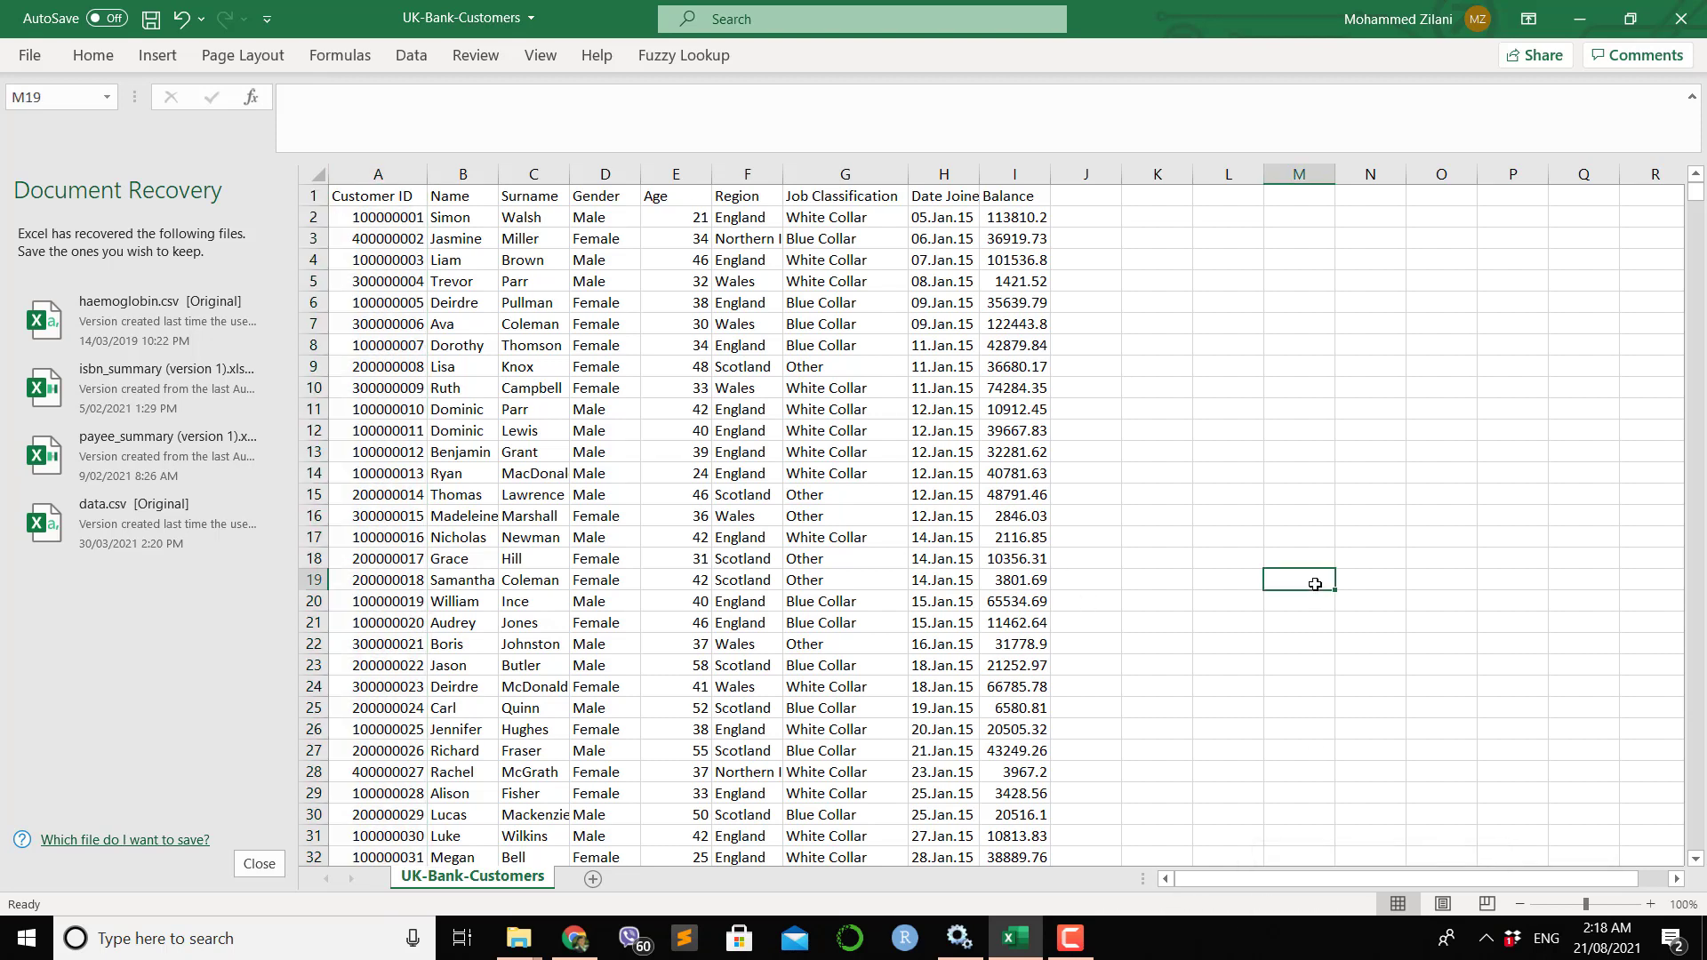
Go through the sheet's column headers one by one from Customer ID to Balance.
{"action": "left_click", "coordinate": [377, 194]}
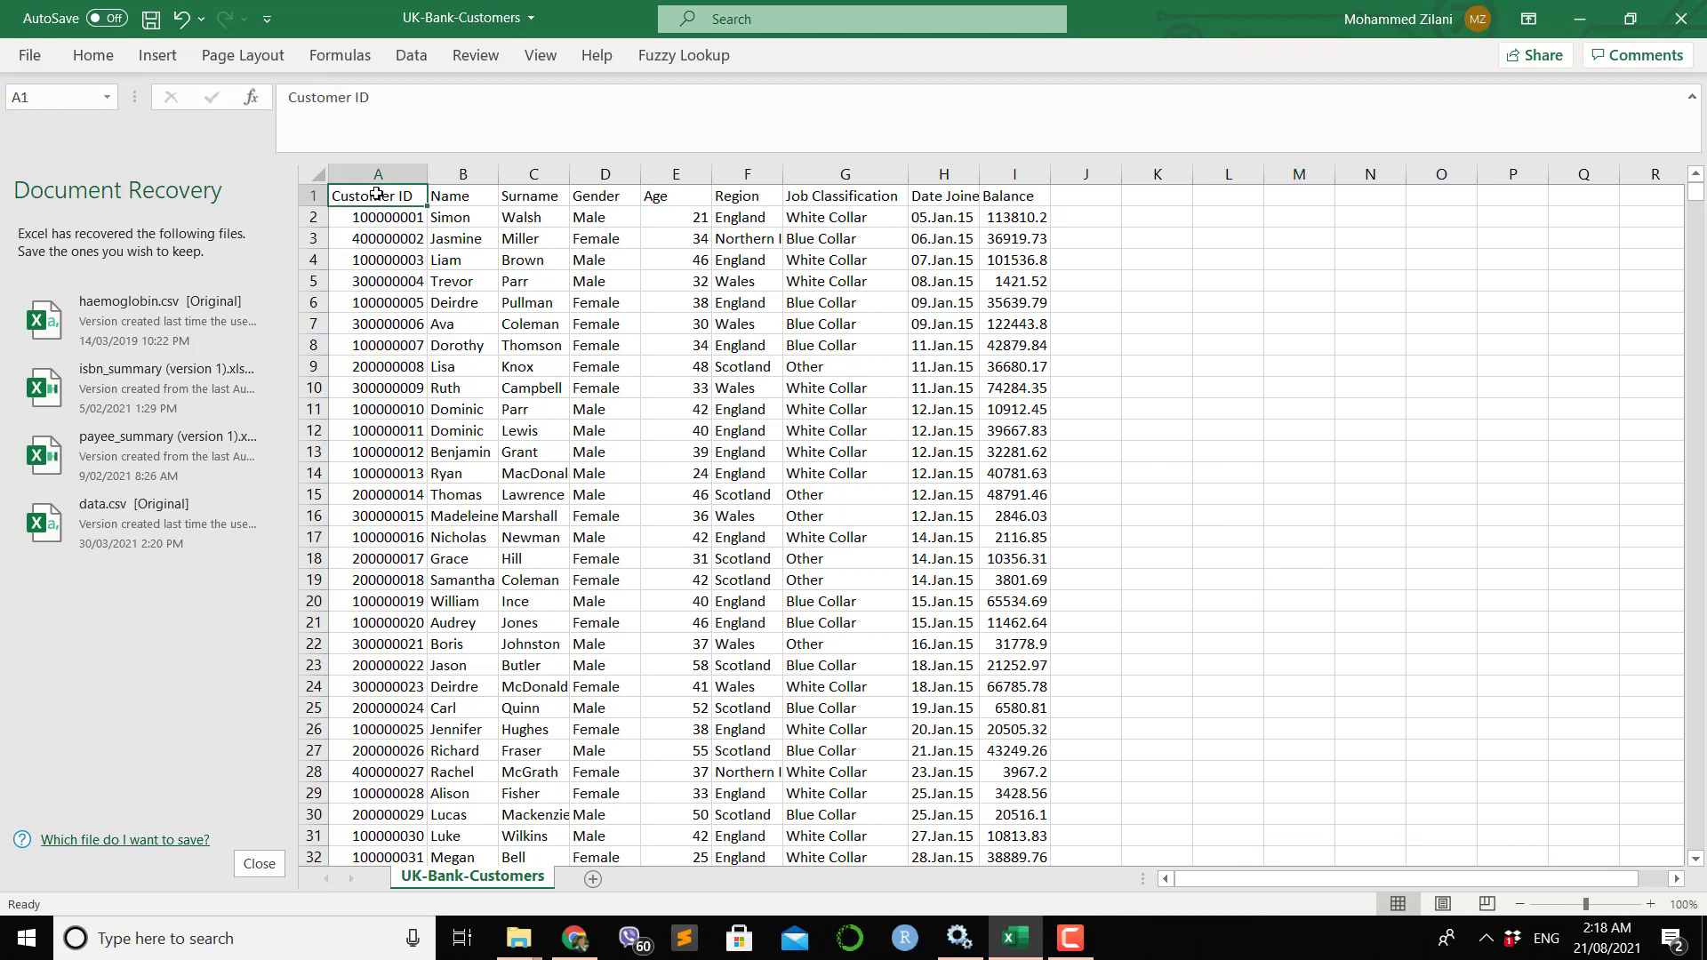
{"action": "key", "text": "Right"}
{"action": "key", "text": "Right"}
{"action": "key", "text": "Right"}
{"action": "key", "text": "Right"}
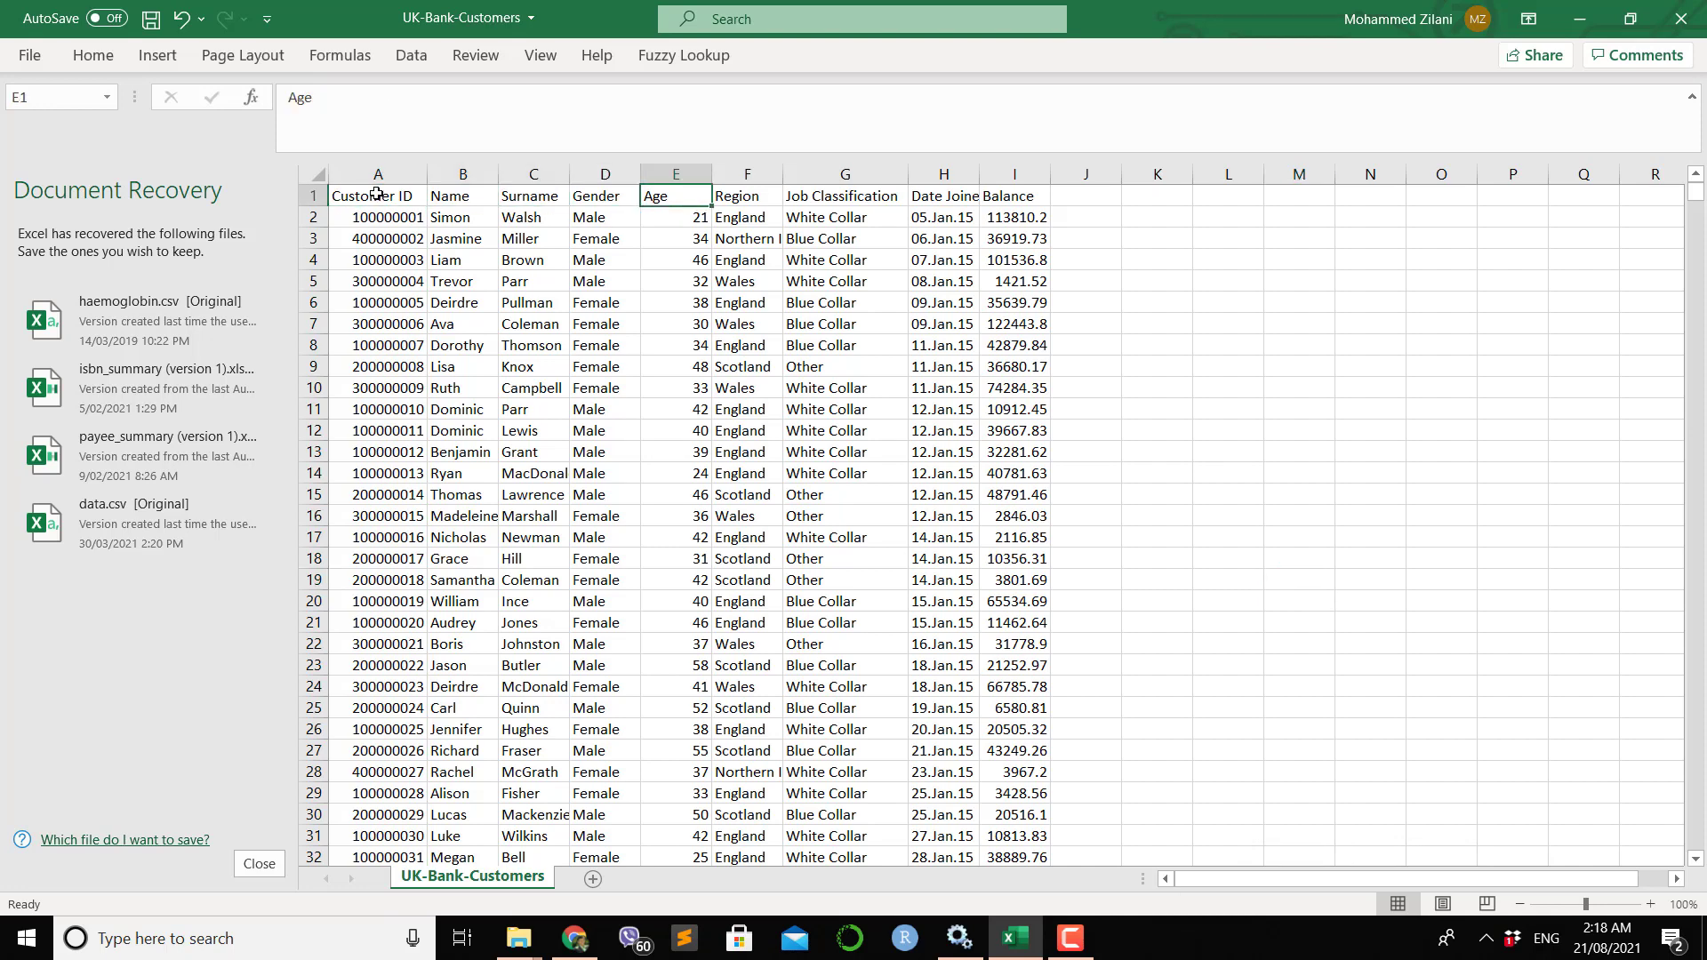
{"action": "key", "text": "Right"}
{"action": "key", "text": "Right"}
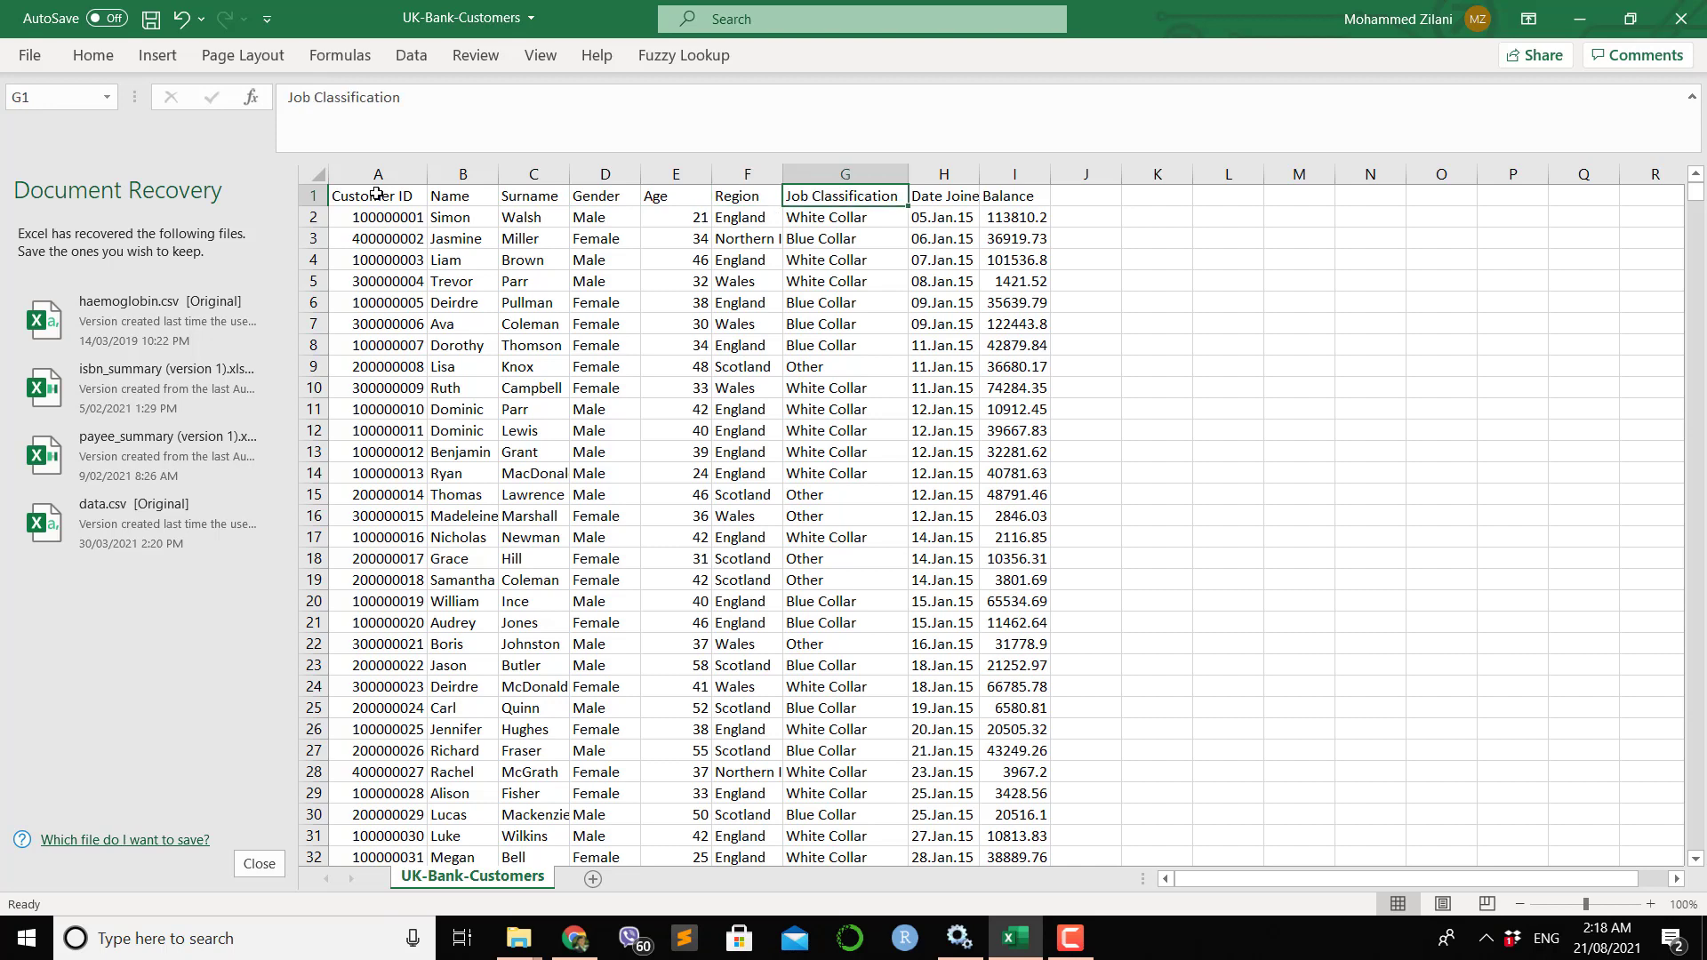
{"action": "key", "text": "Right"}
{"action": "key", "text": "Right"}
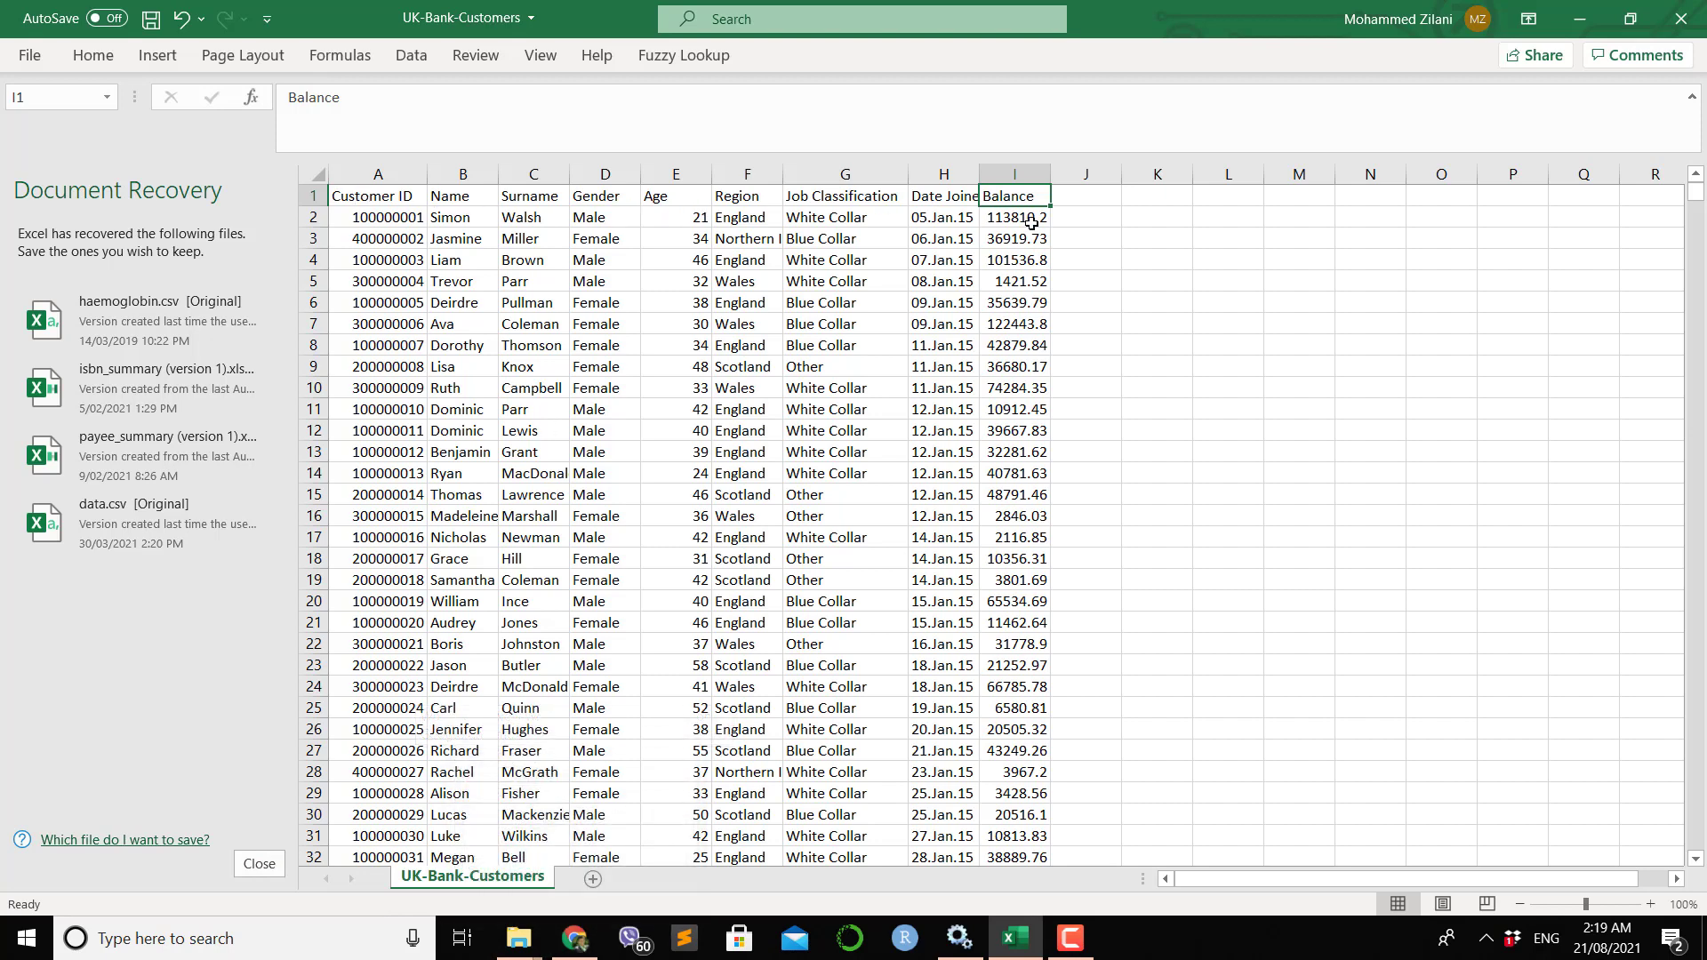
Return to Snowflake in Chrome, view the UK_BANK table's columns and data types, and compare them with the Excel sheet.
{"action": "left_click", "coordinate": [572, 941]}
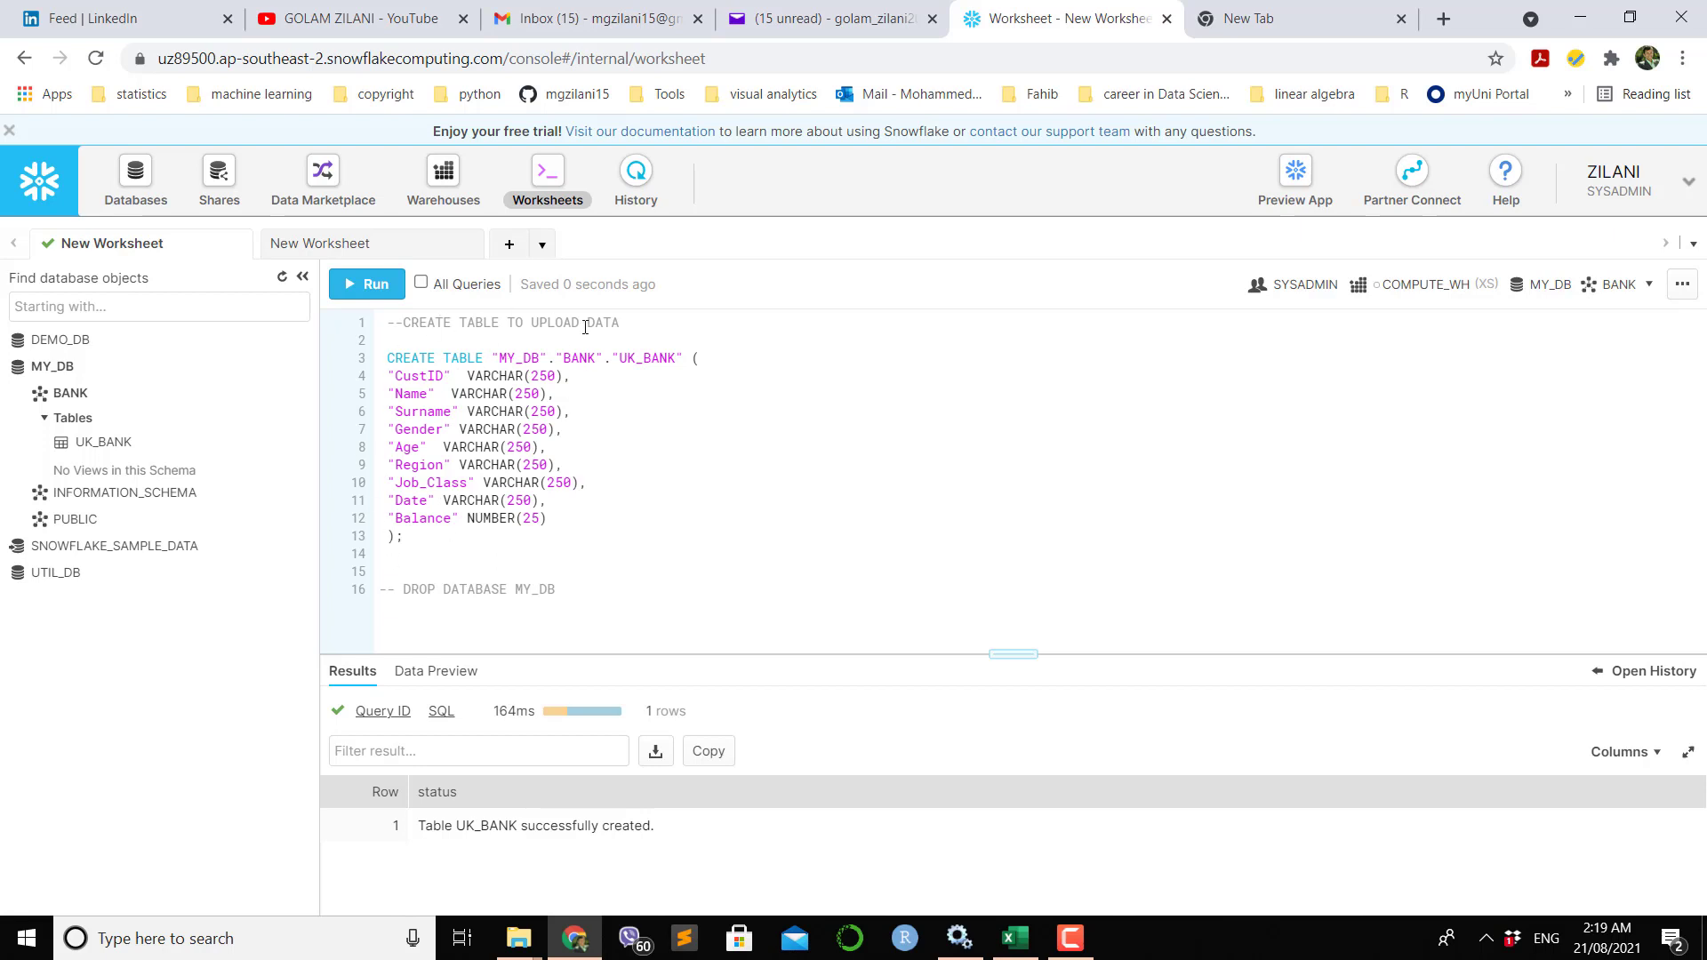
{"action": "mouse_move", "coordinate": [114, 452]}
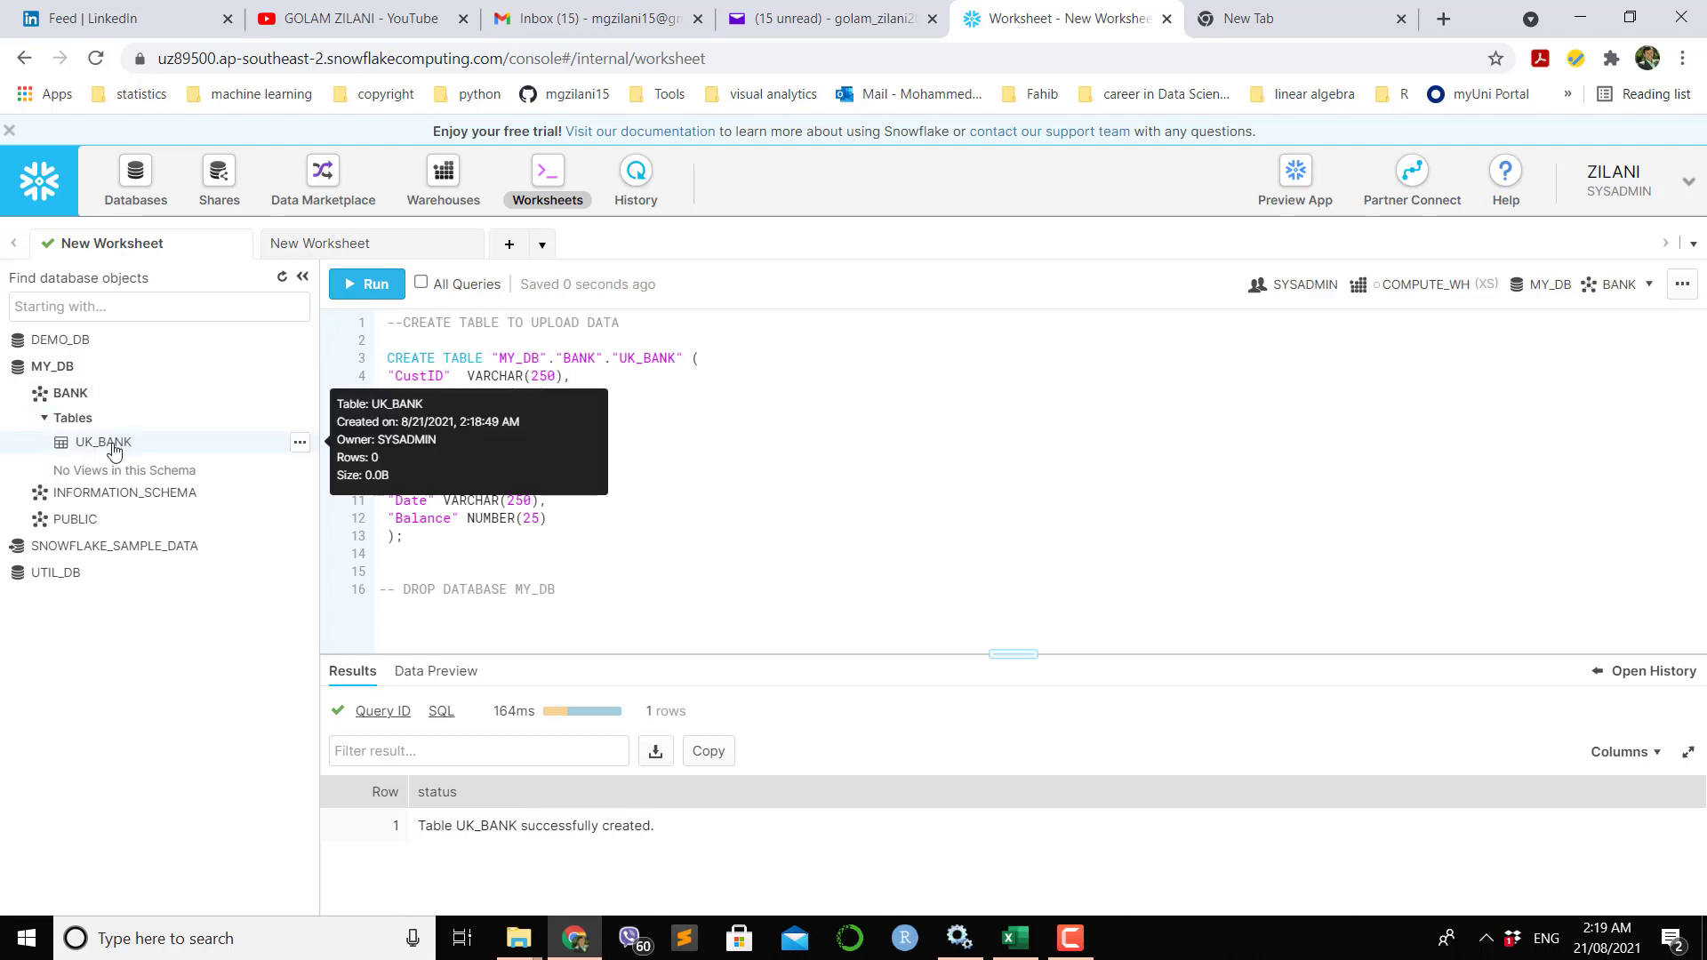
{"action": "left_click", "coordinate": [113, 451]}
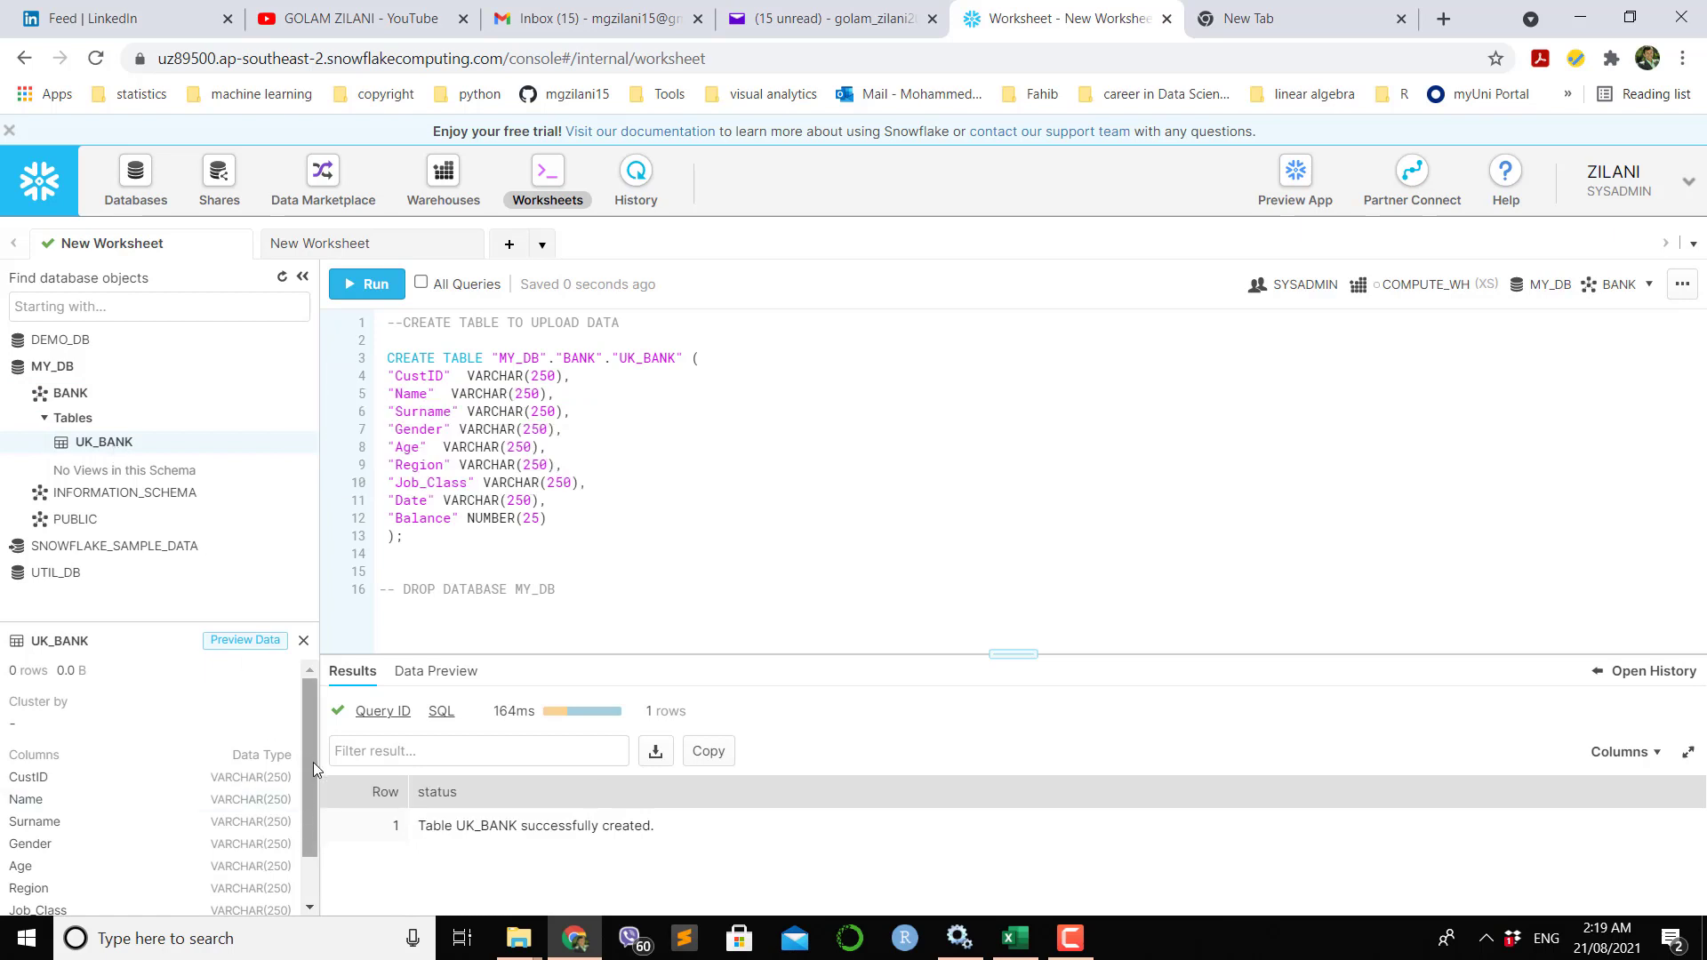
{"action": "left_click_drag", "start_coordinate": [313, 761], "coordinate": [311, 830]}
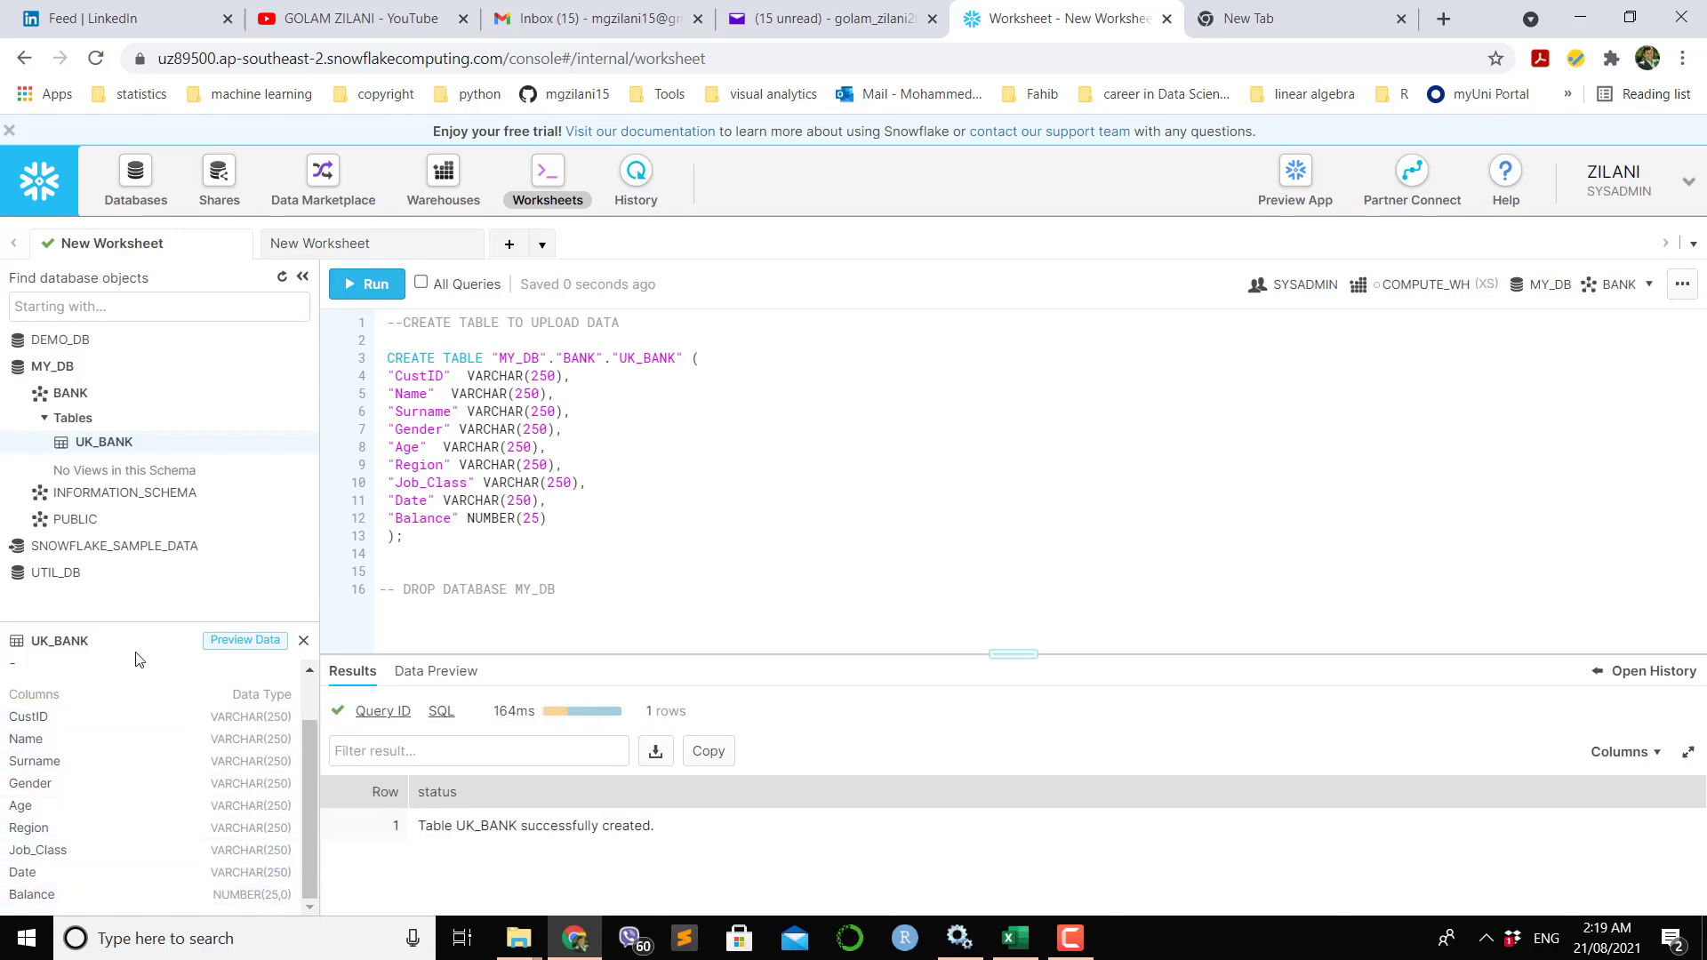
{"action": "left_click", "coordinate": [1016, 939]}
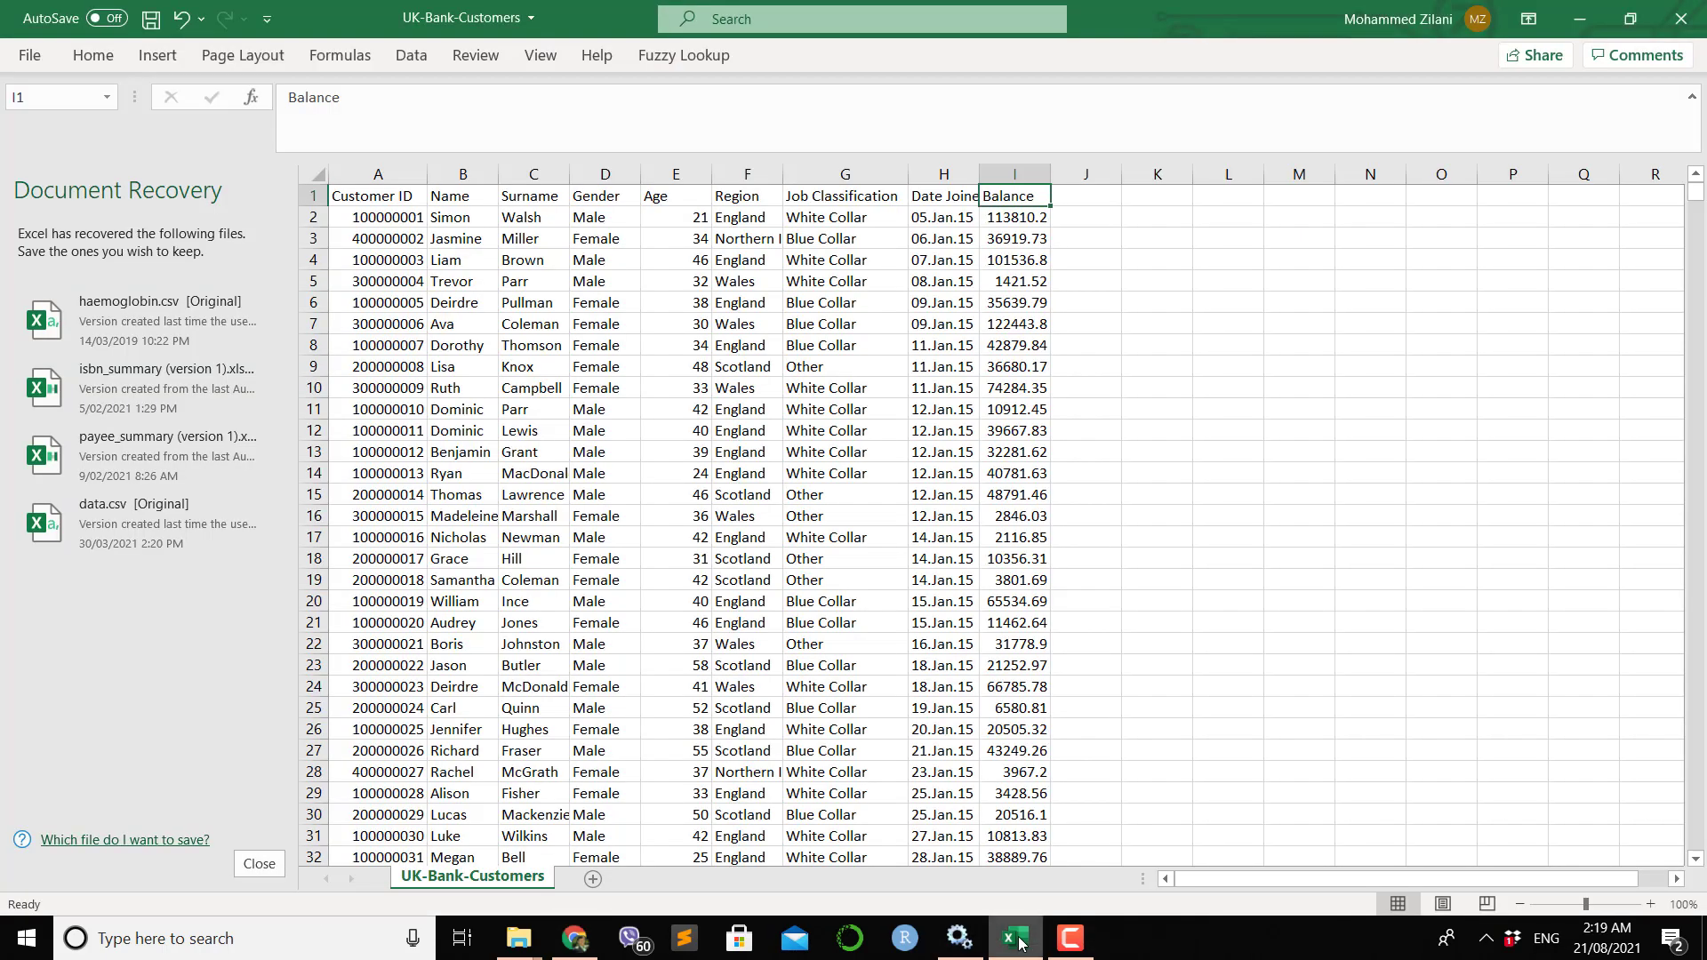
{"action": "left_click", "coordinate": [1018, 941]}
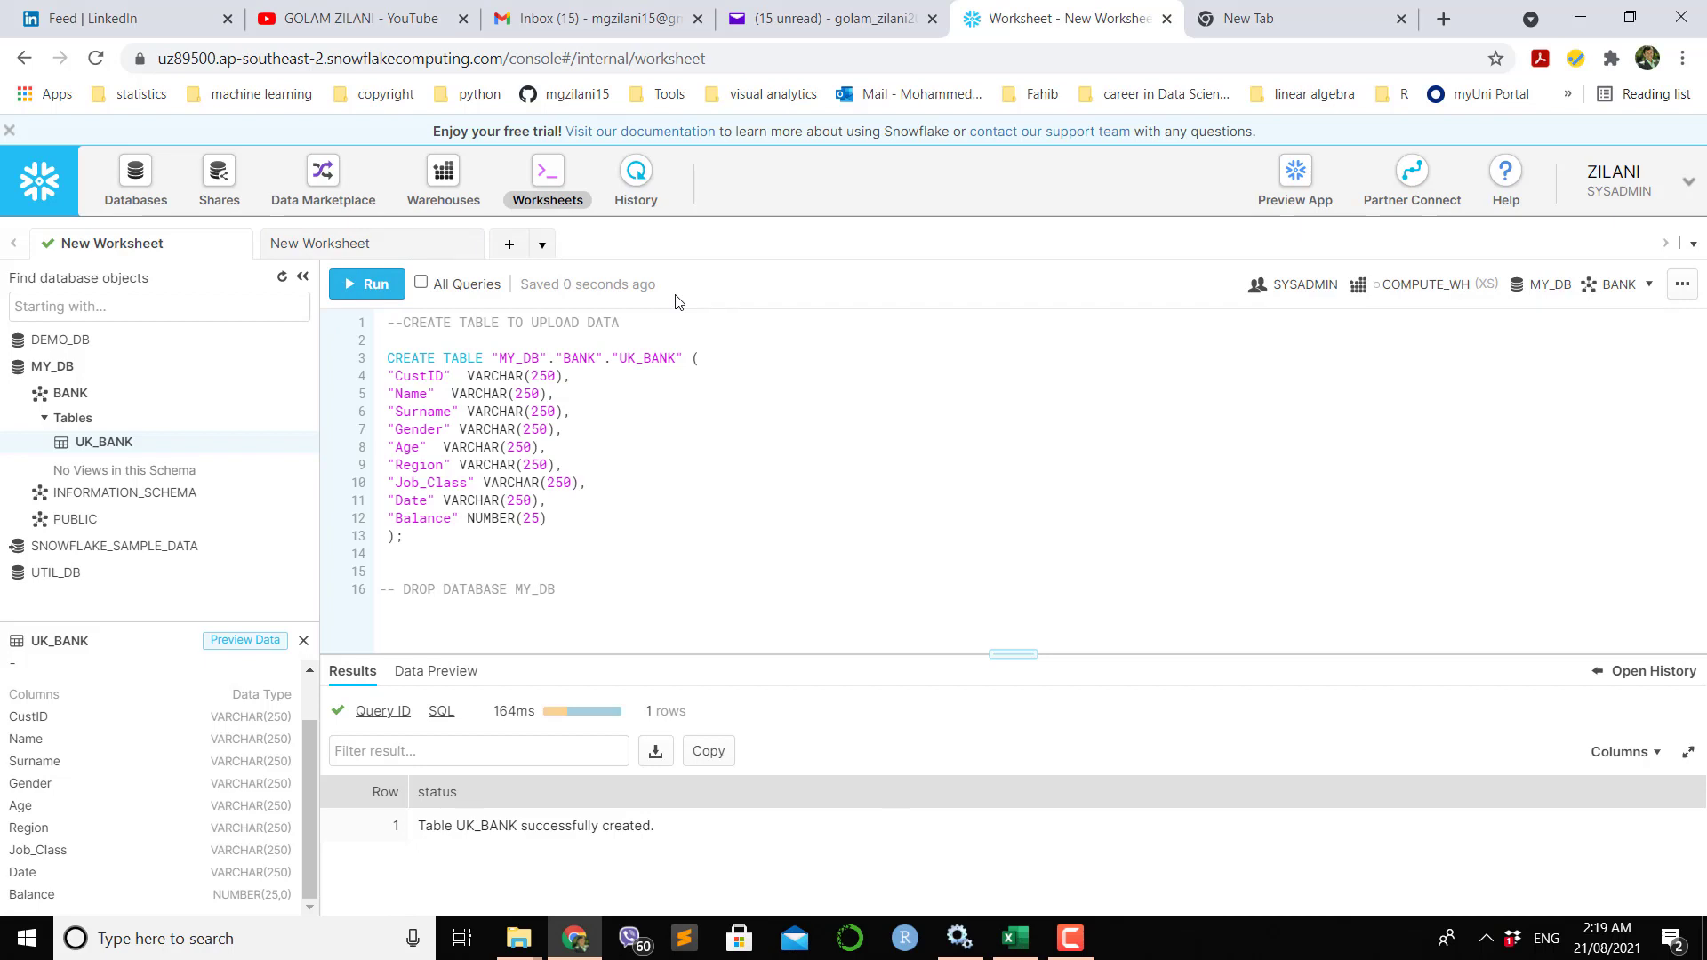
Open the UK_BANK table's detail page within the MY_DB database.
{"action": "left_click", "coordinate": [134, 185]}
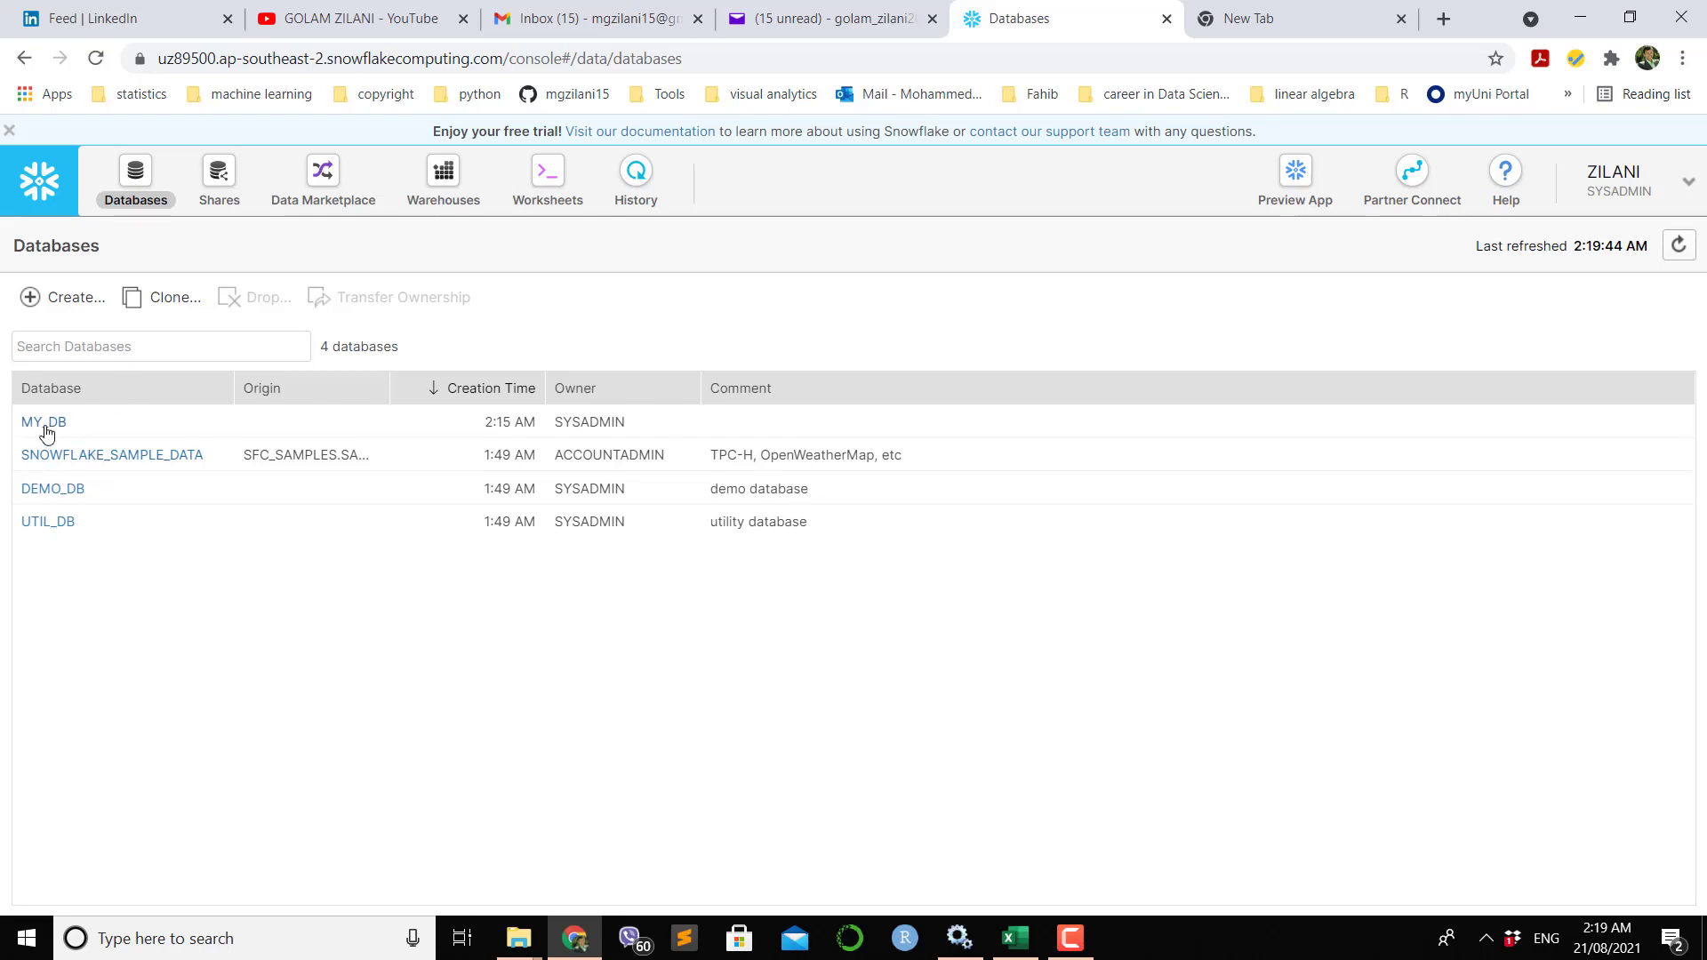
{"action": "left_click", "coordinate": [46, 423]}
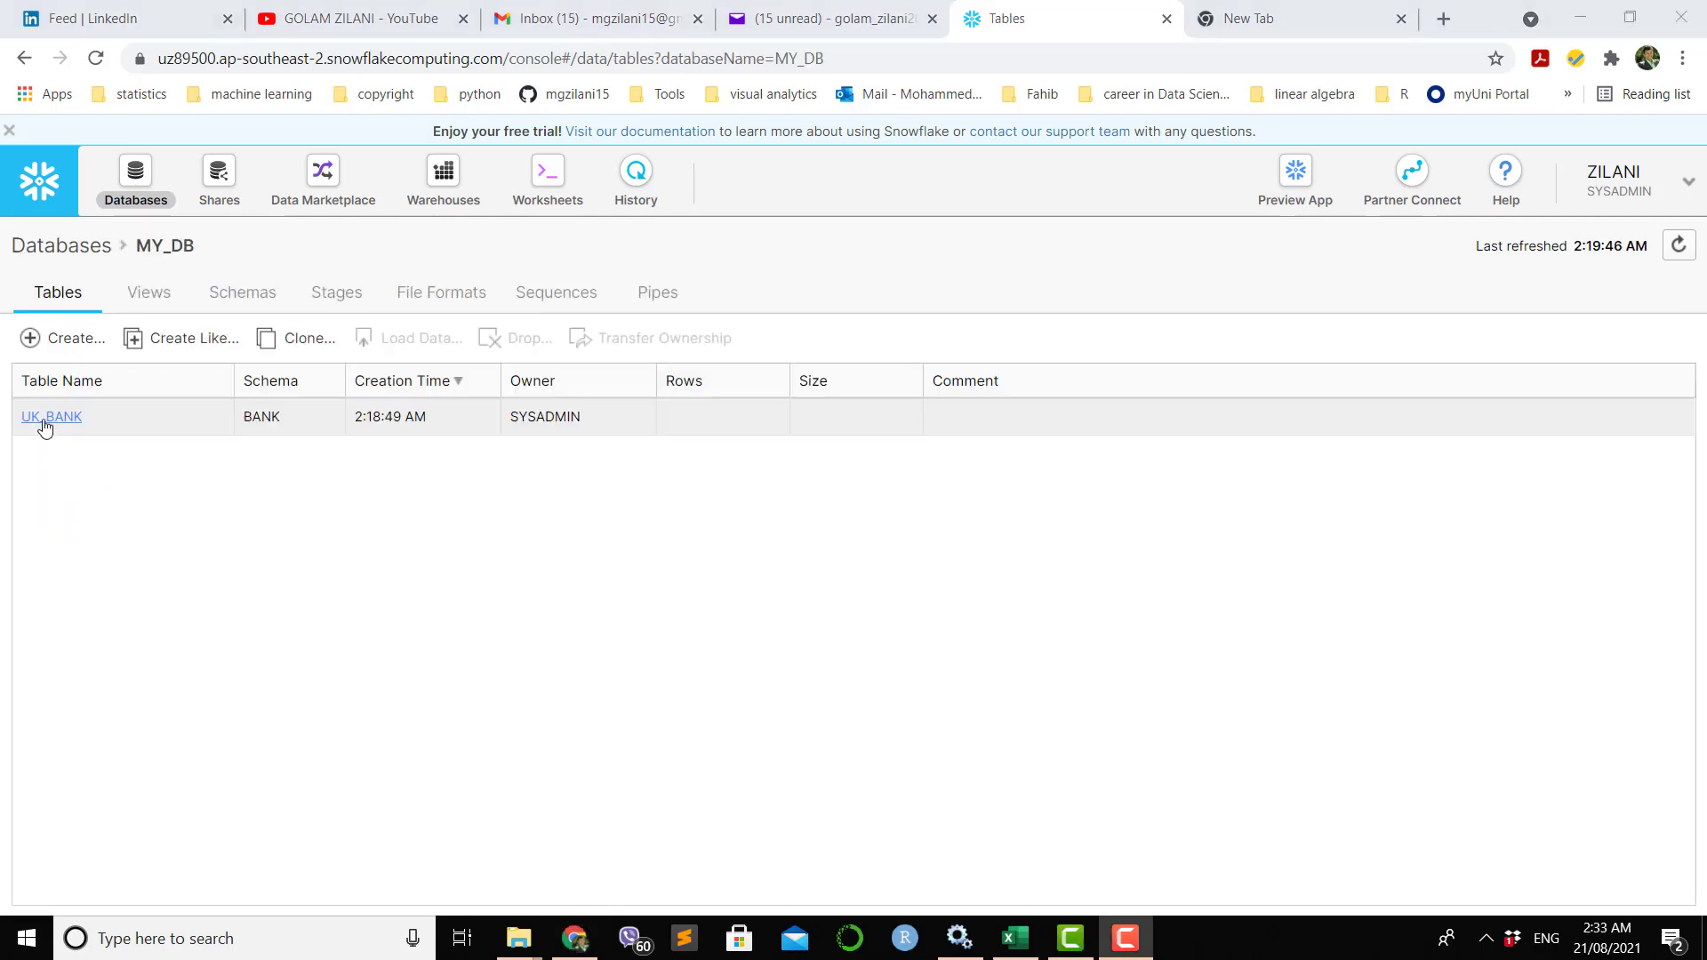
{"action": "left_click", "coordinate": [42, 421]}
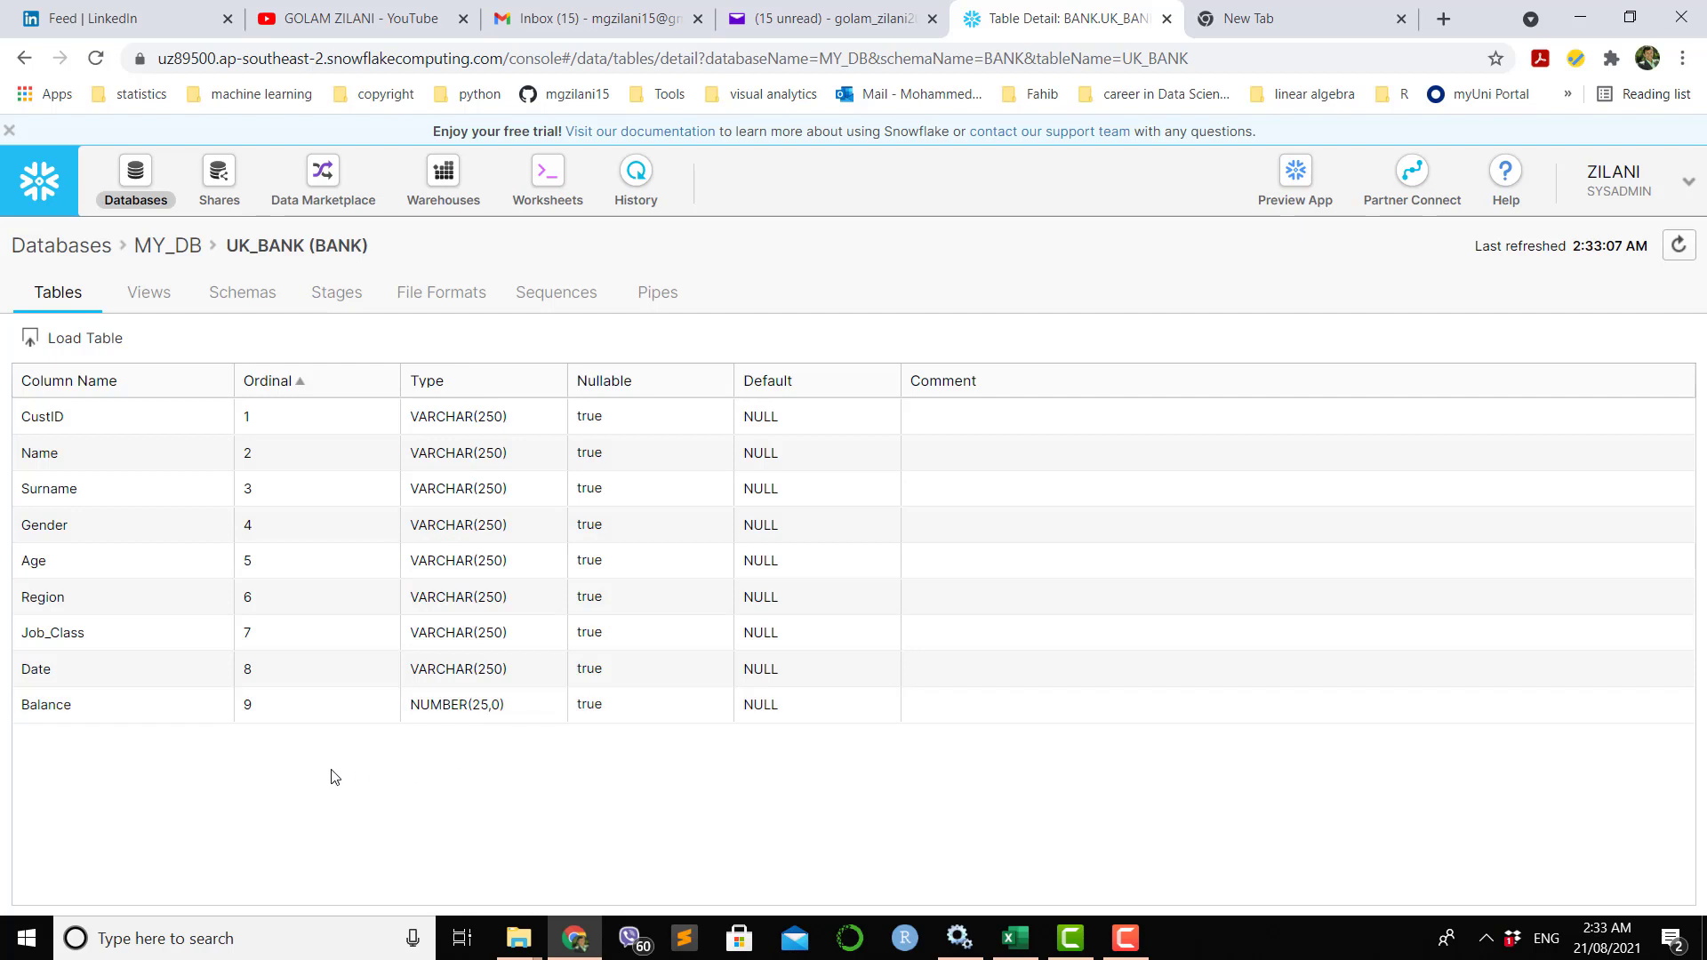
Start loading data into the UK_BANK table using the COMPUTE_WH warehouse.
{"action": "left_click", "coordinate": [78, 347]}
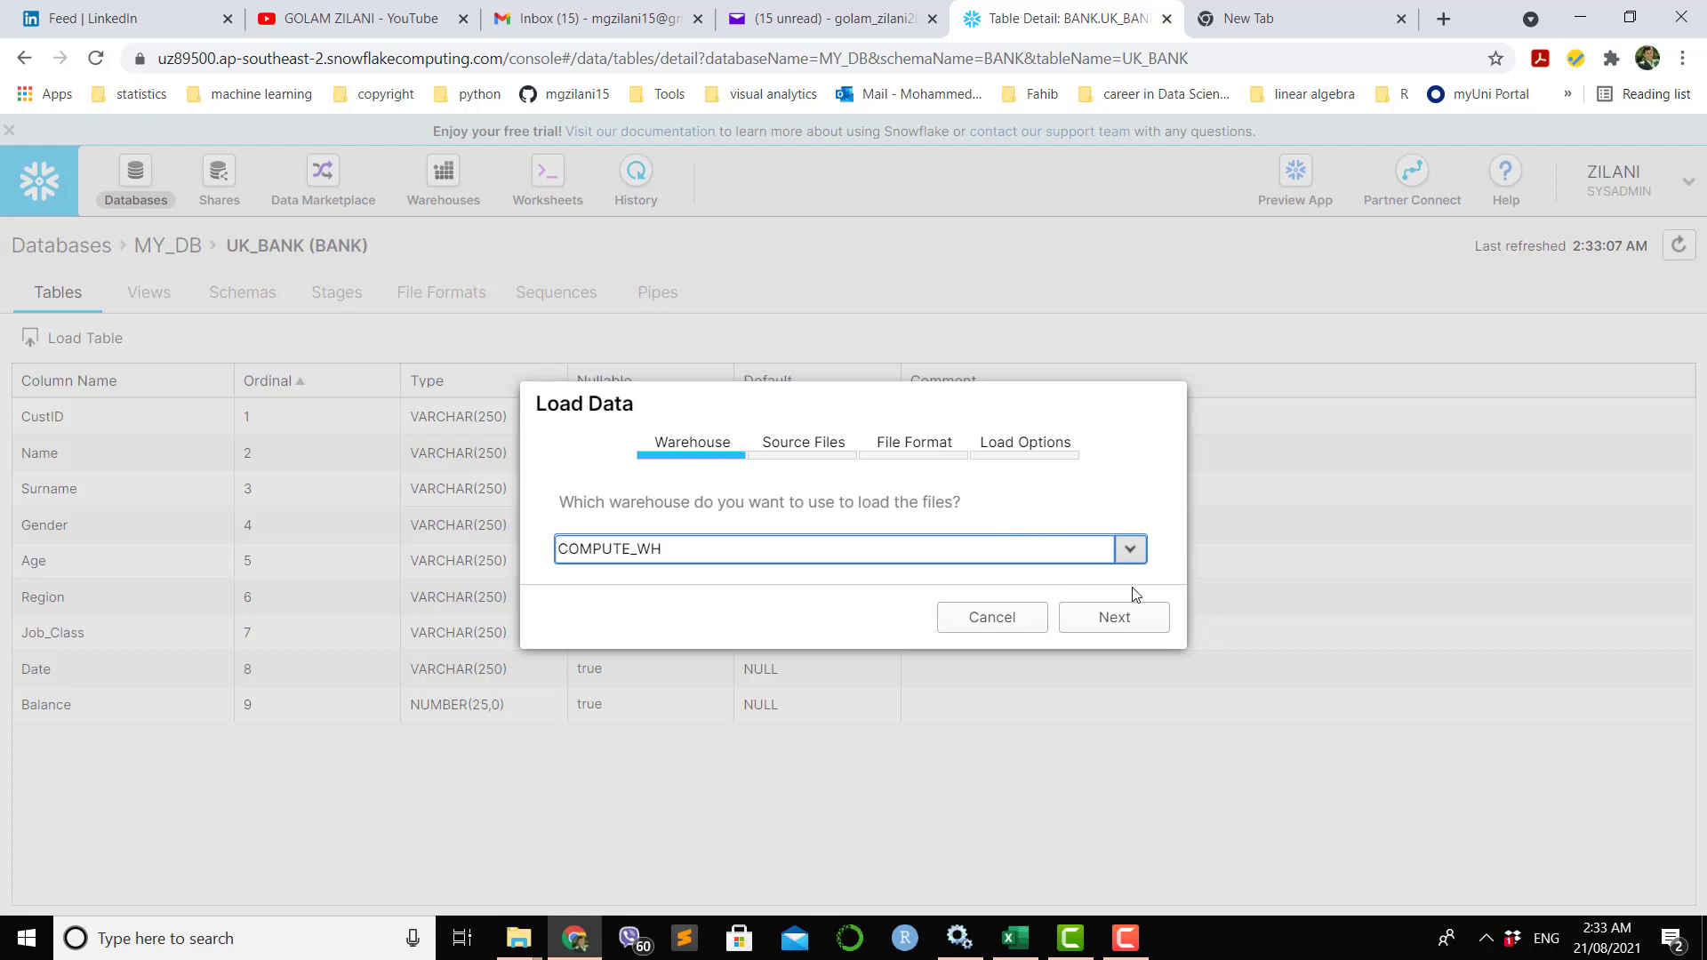
{"action": "left_click", "coordinate": [1127, 551]}
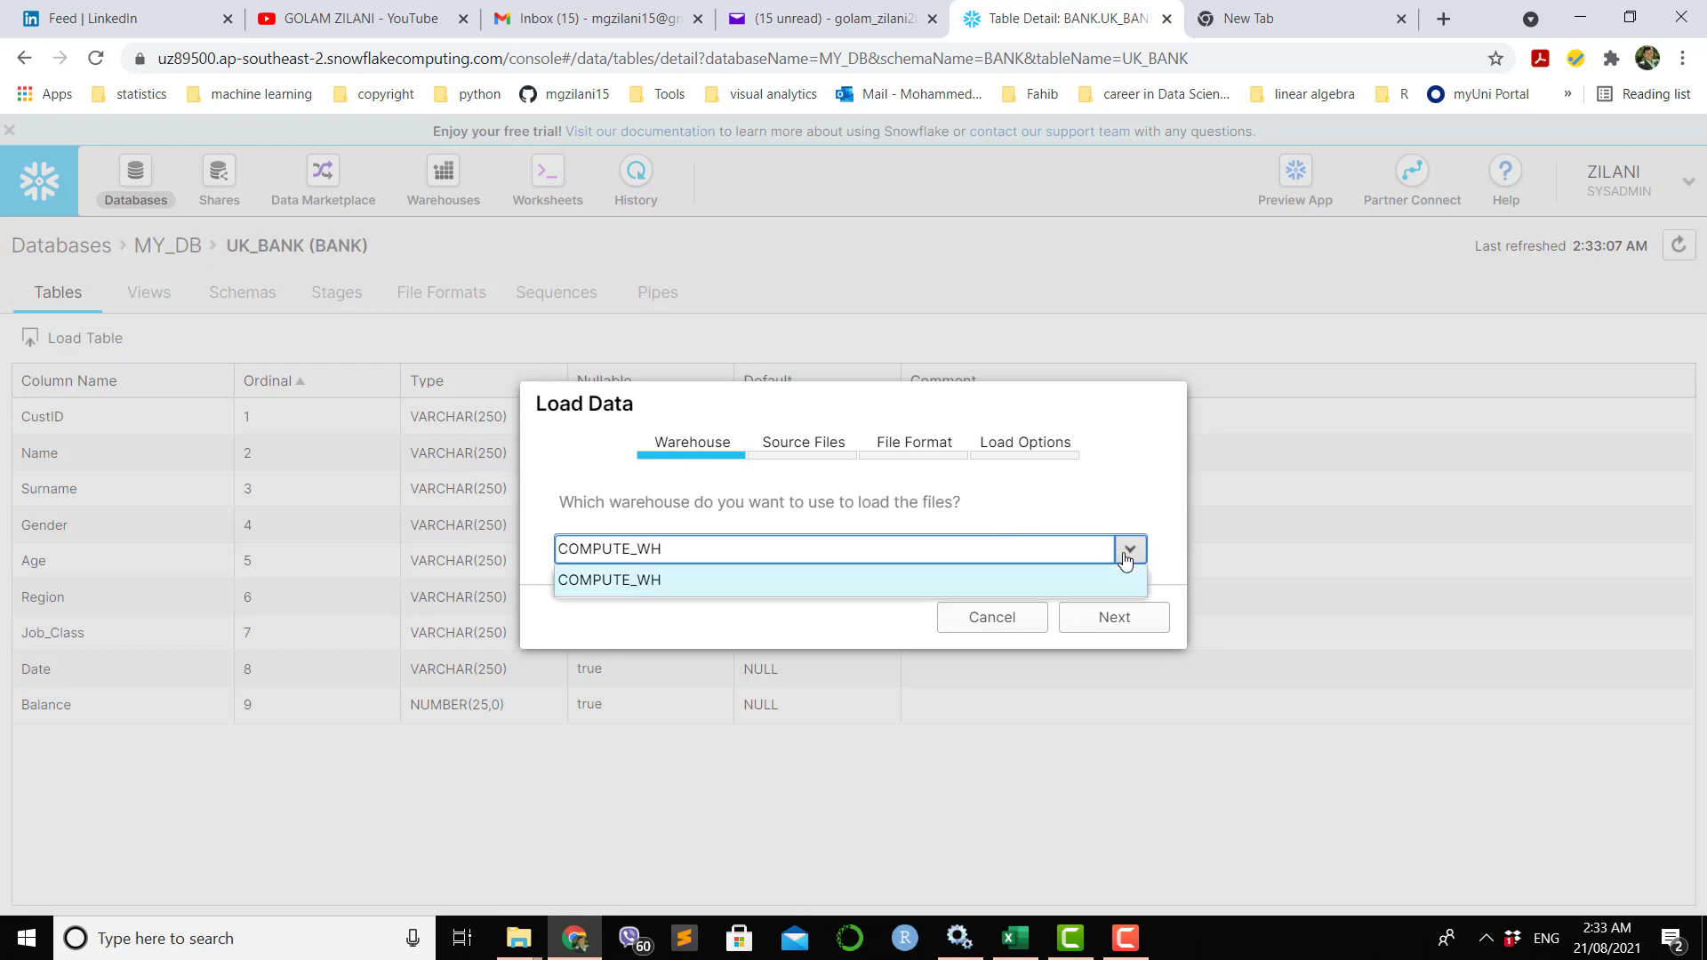
{"action": "left_click", "coordinate": [1127, 551]}
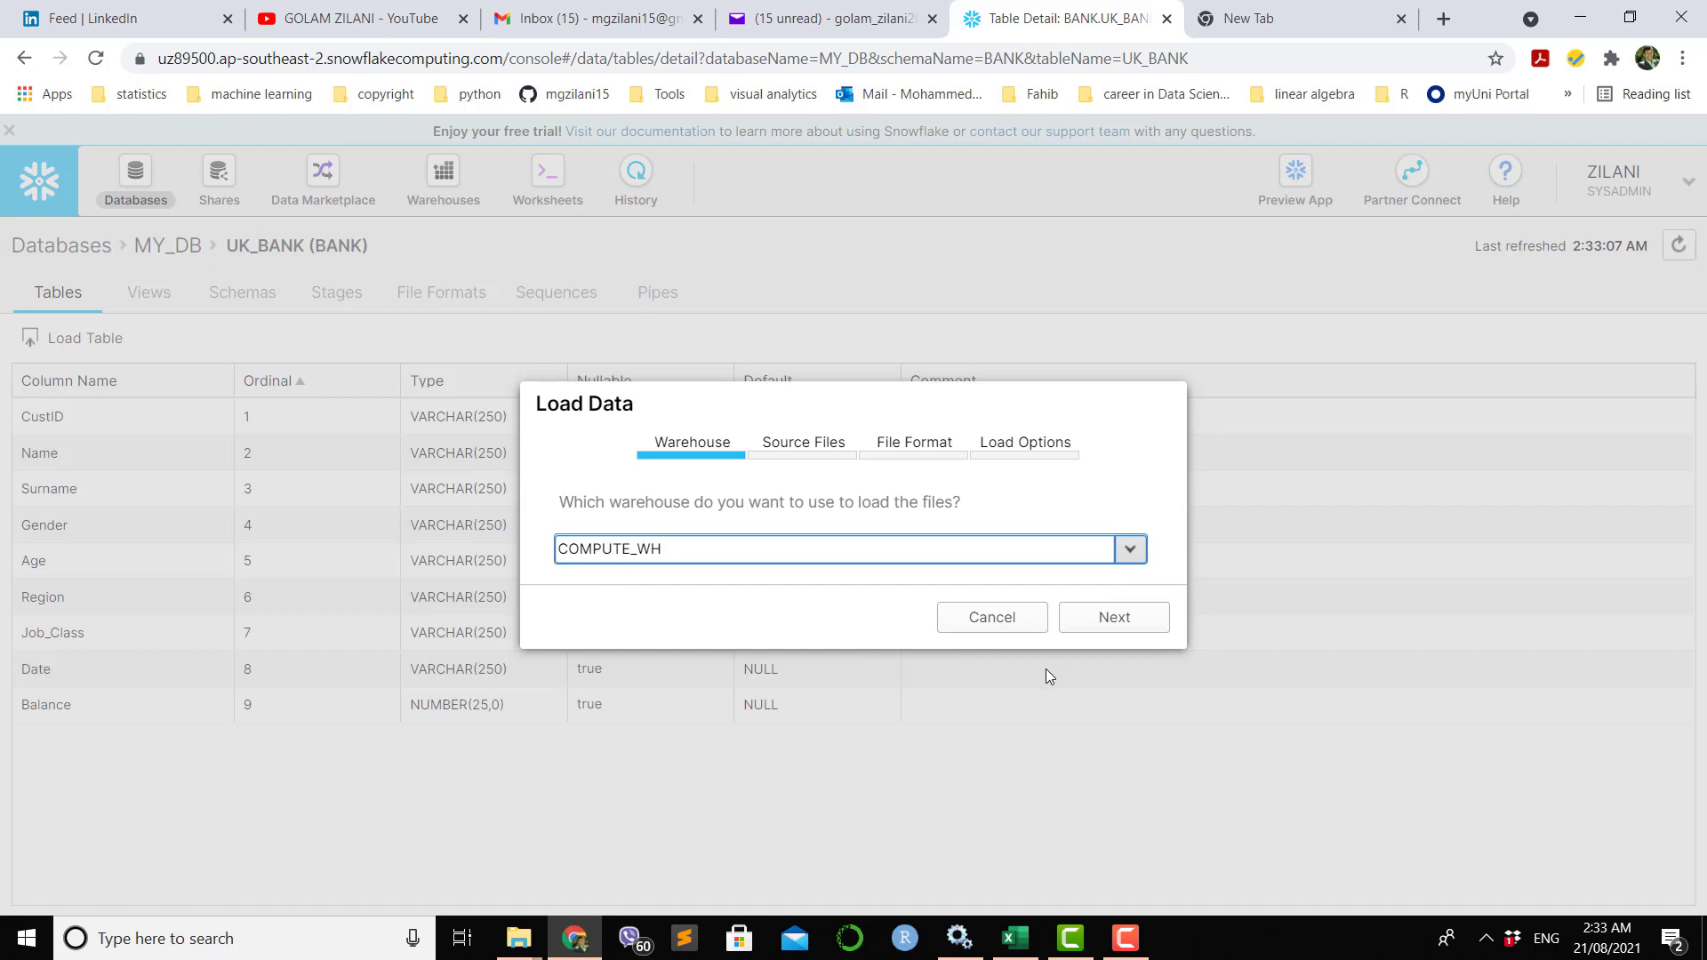
{"action": "left_click", "coordinate": [1129, 622]}
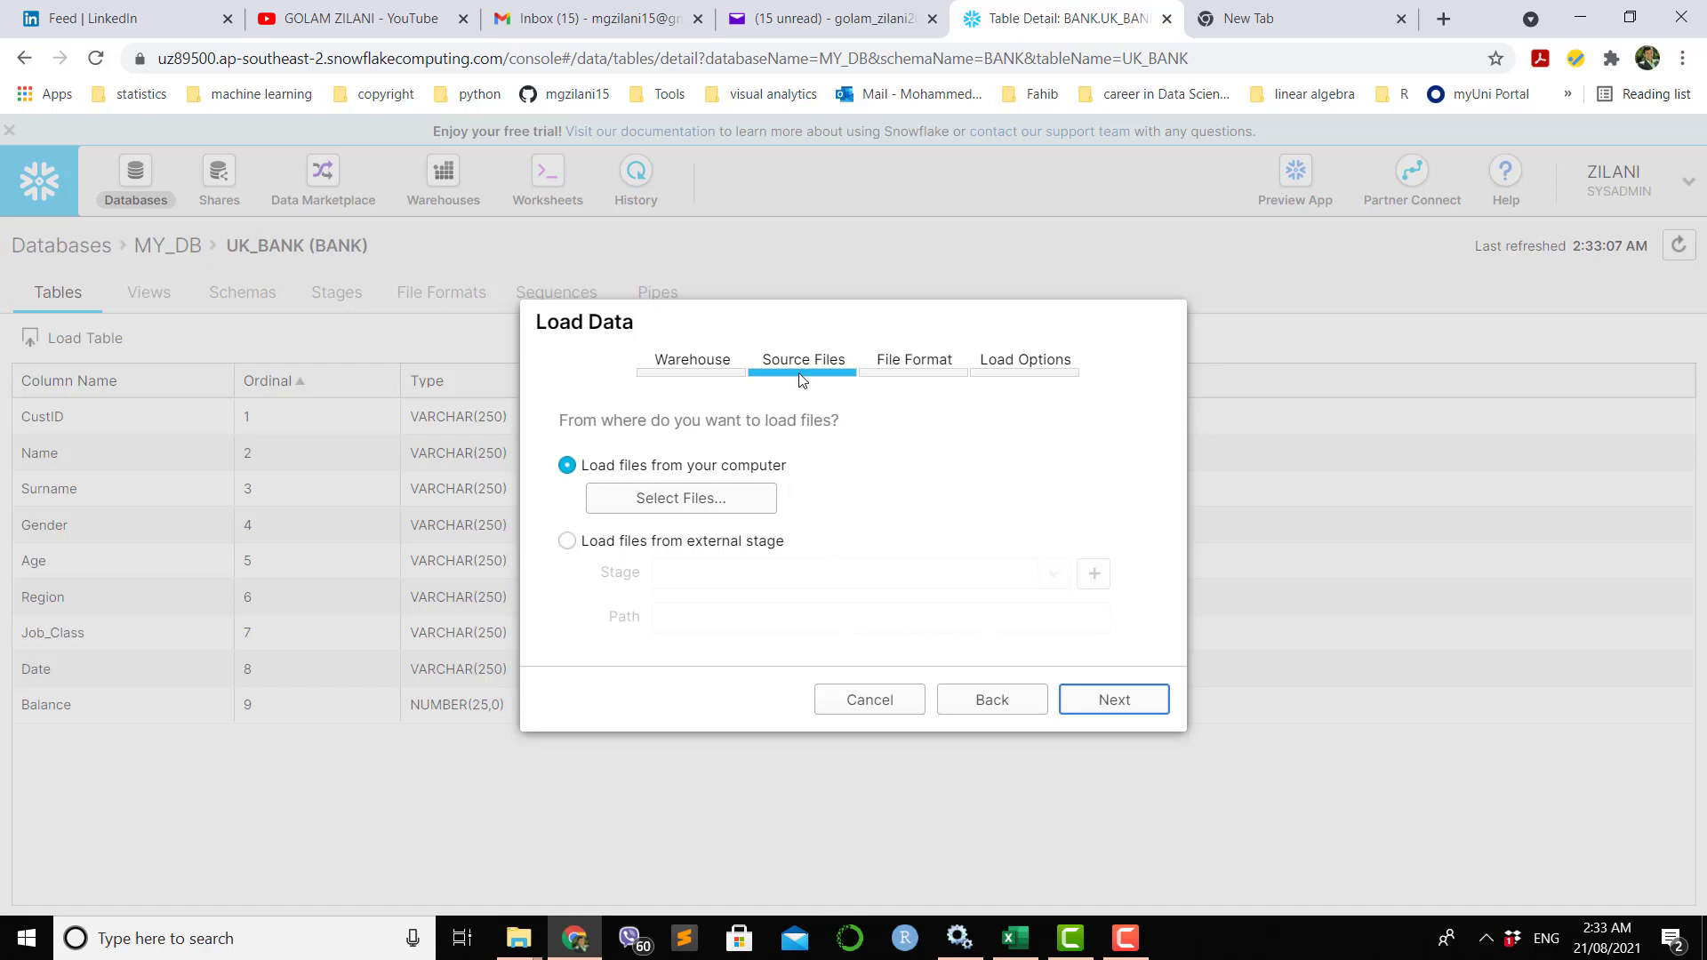
Choose UK-Bank-Customers.csv from Desktop\My Youtube Tutorial\Snowflake\upload_data_web_interface on the computer as the source file.
{"action": "left_click", "coordinate": [662, 507]}
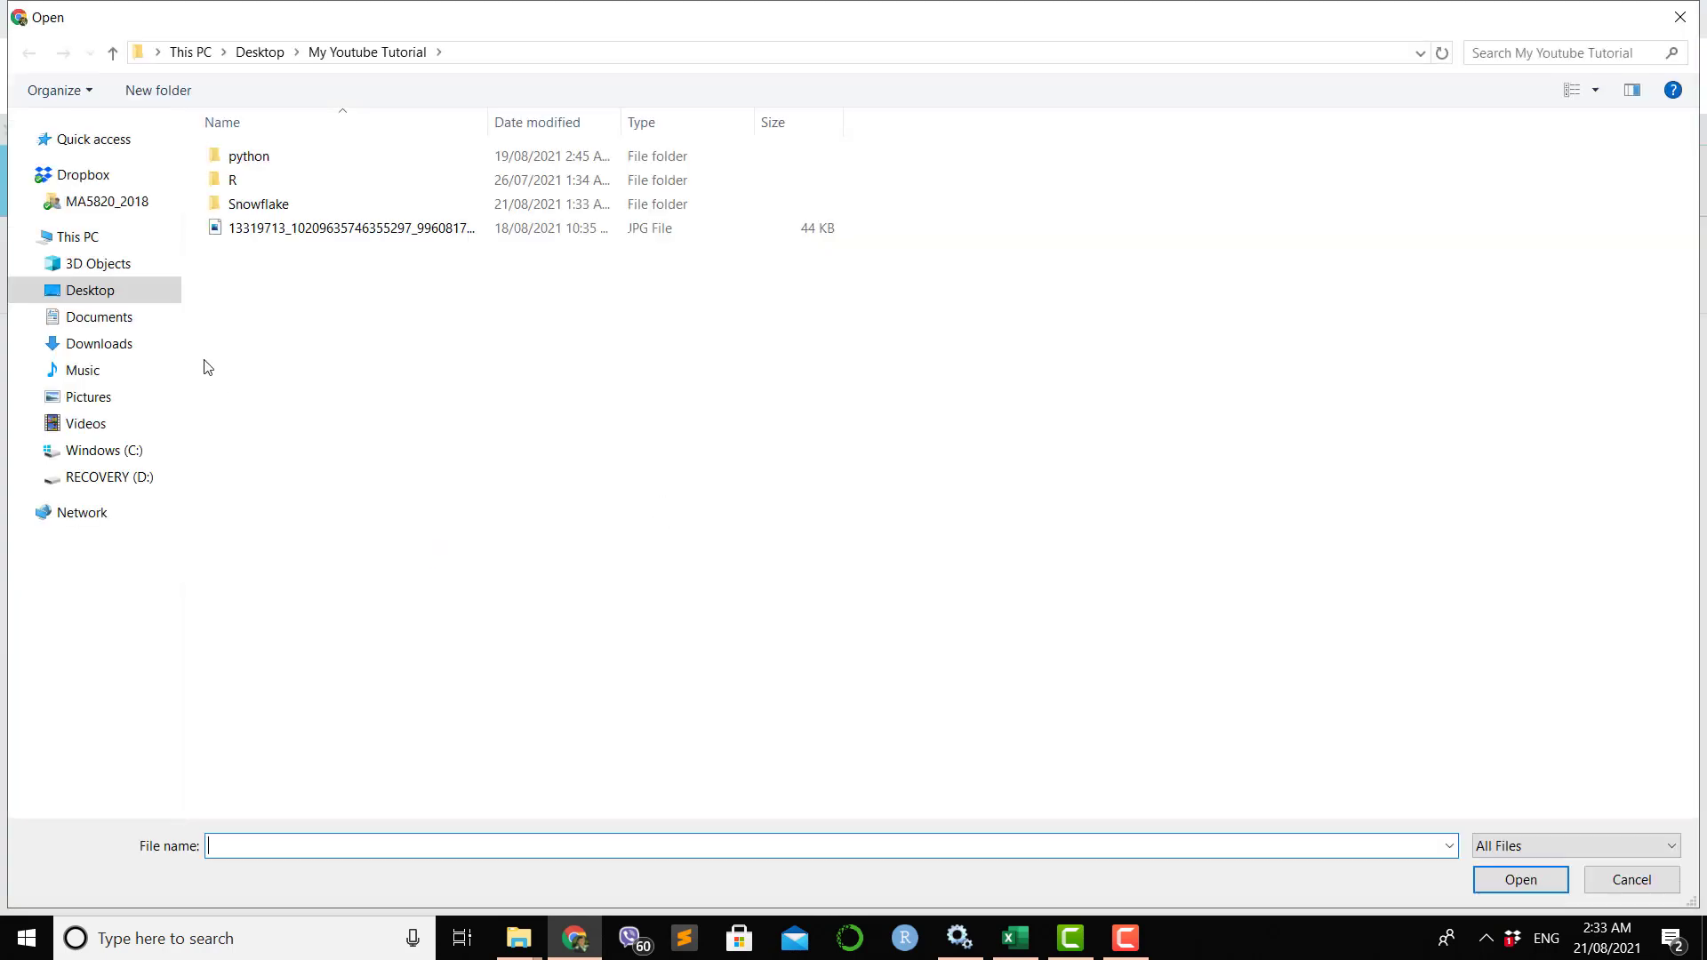
{"action": "left_click", "coordinate": [91, 296]}
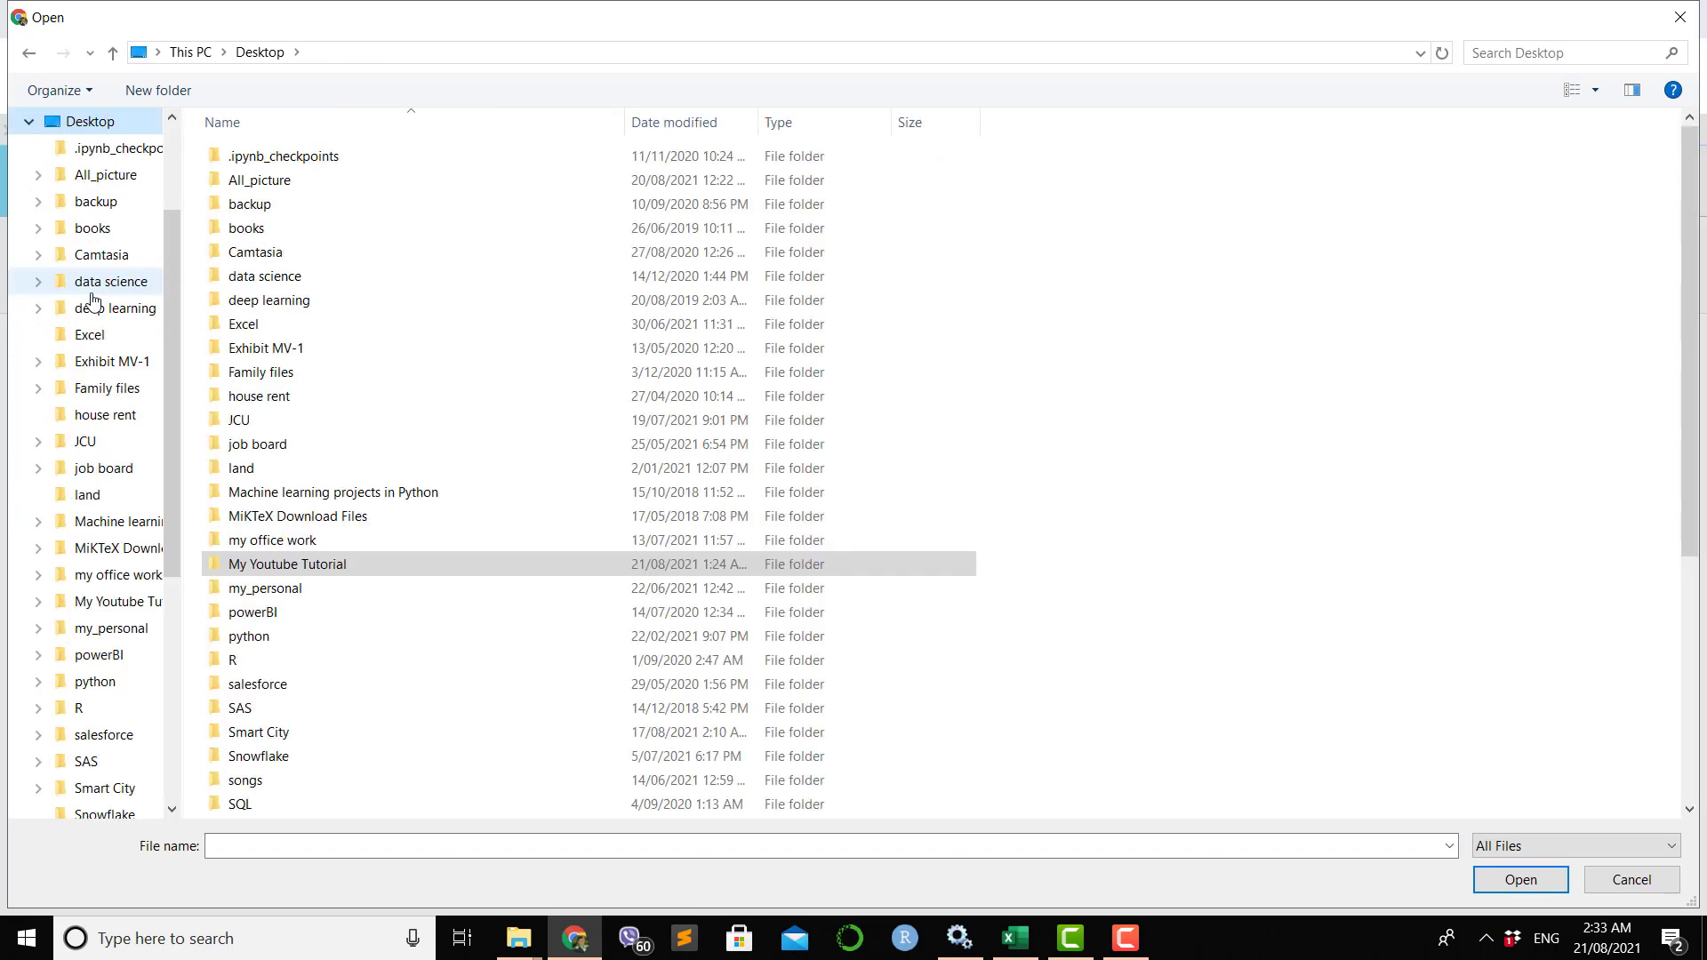
{"action": "double_click", "coordinate": [310, 569]}
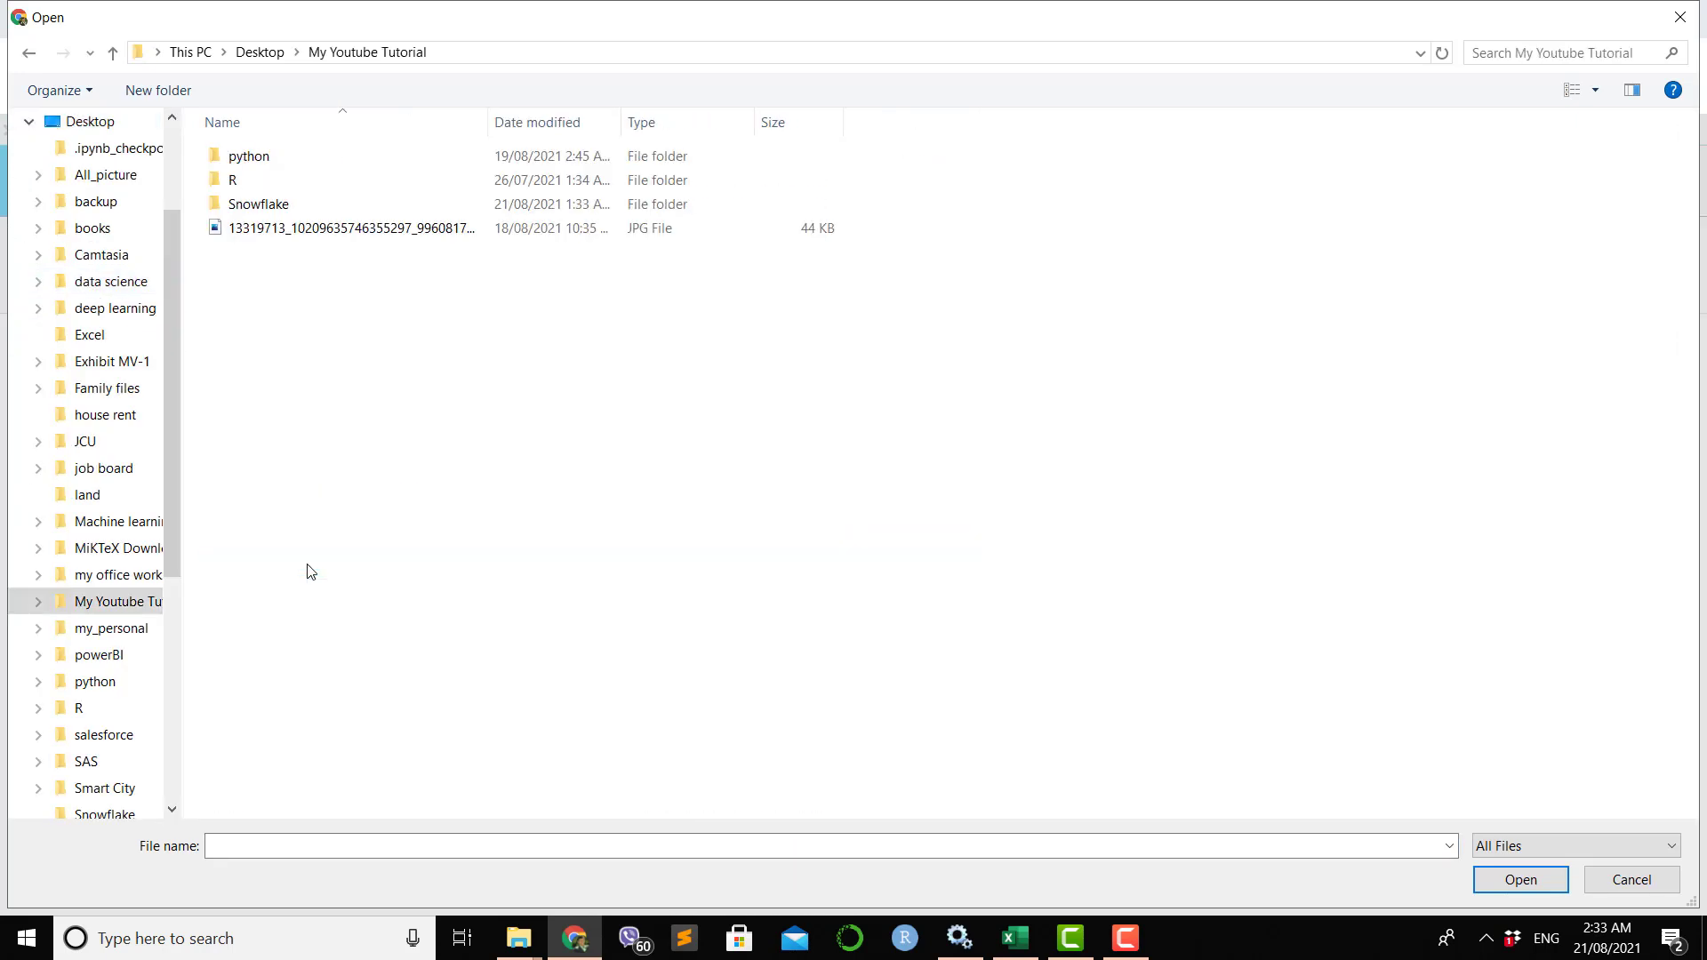
{"action": "double_click", "coordinate": [257, 205]}
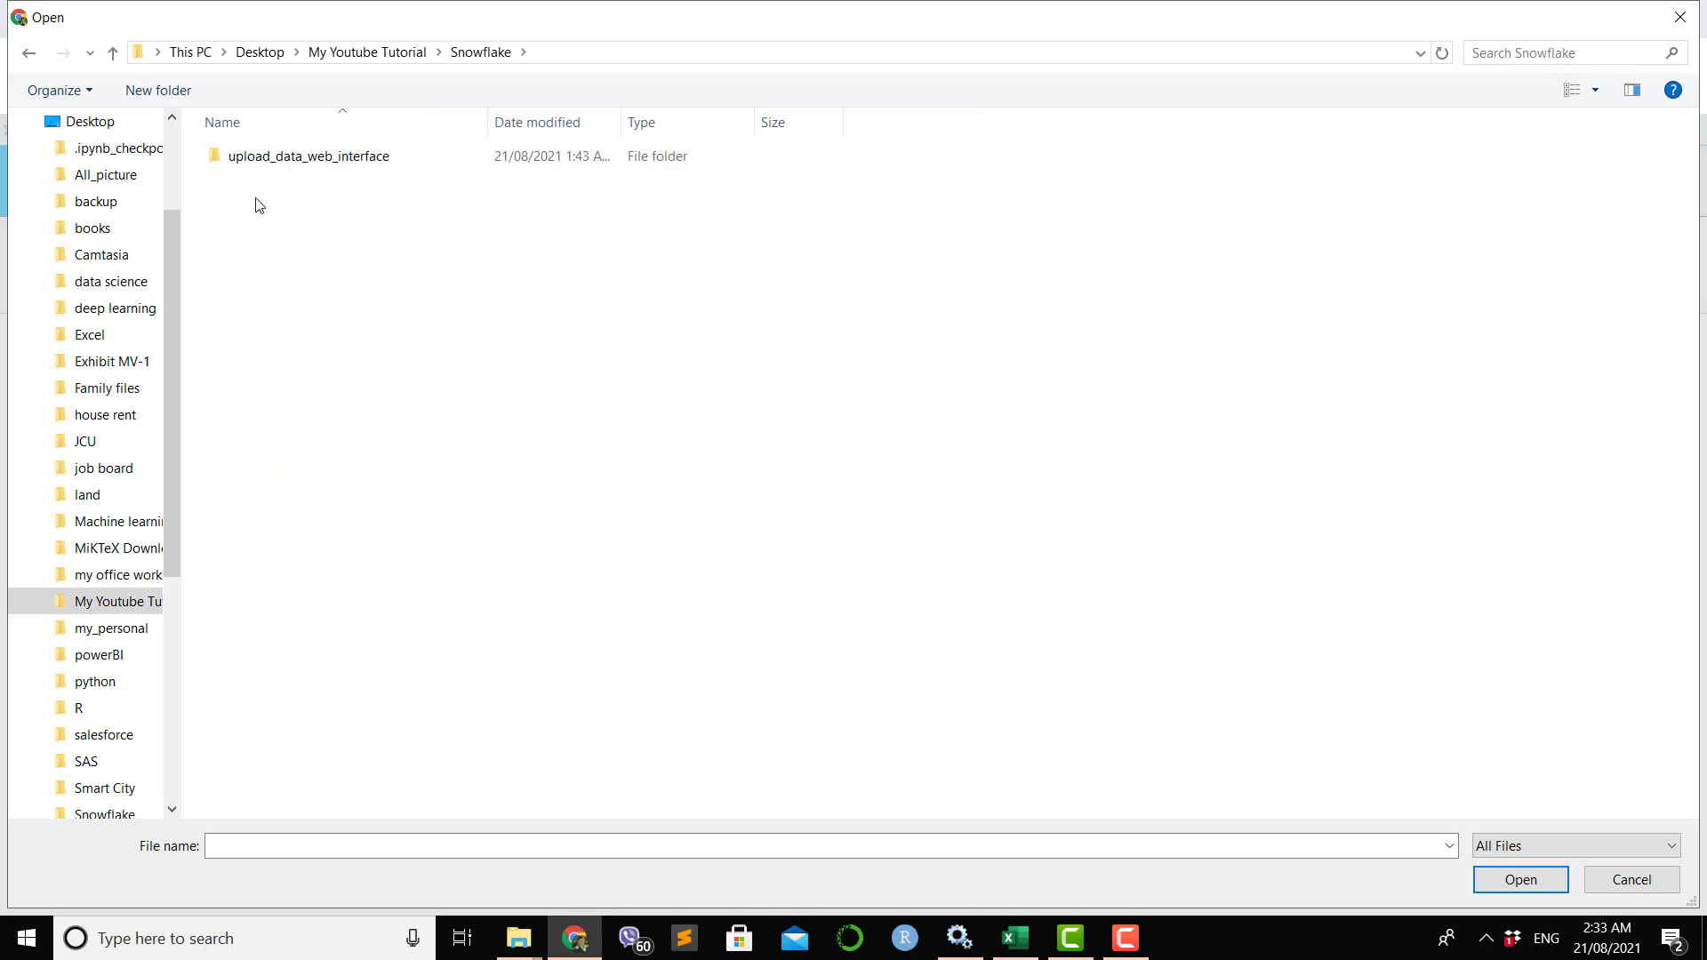
{"action": "double_click", "coordinate": [312, 163]}
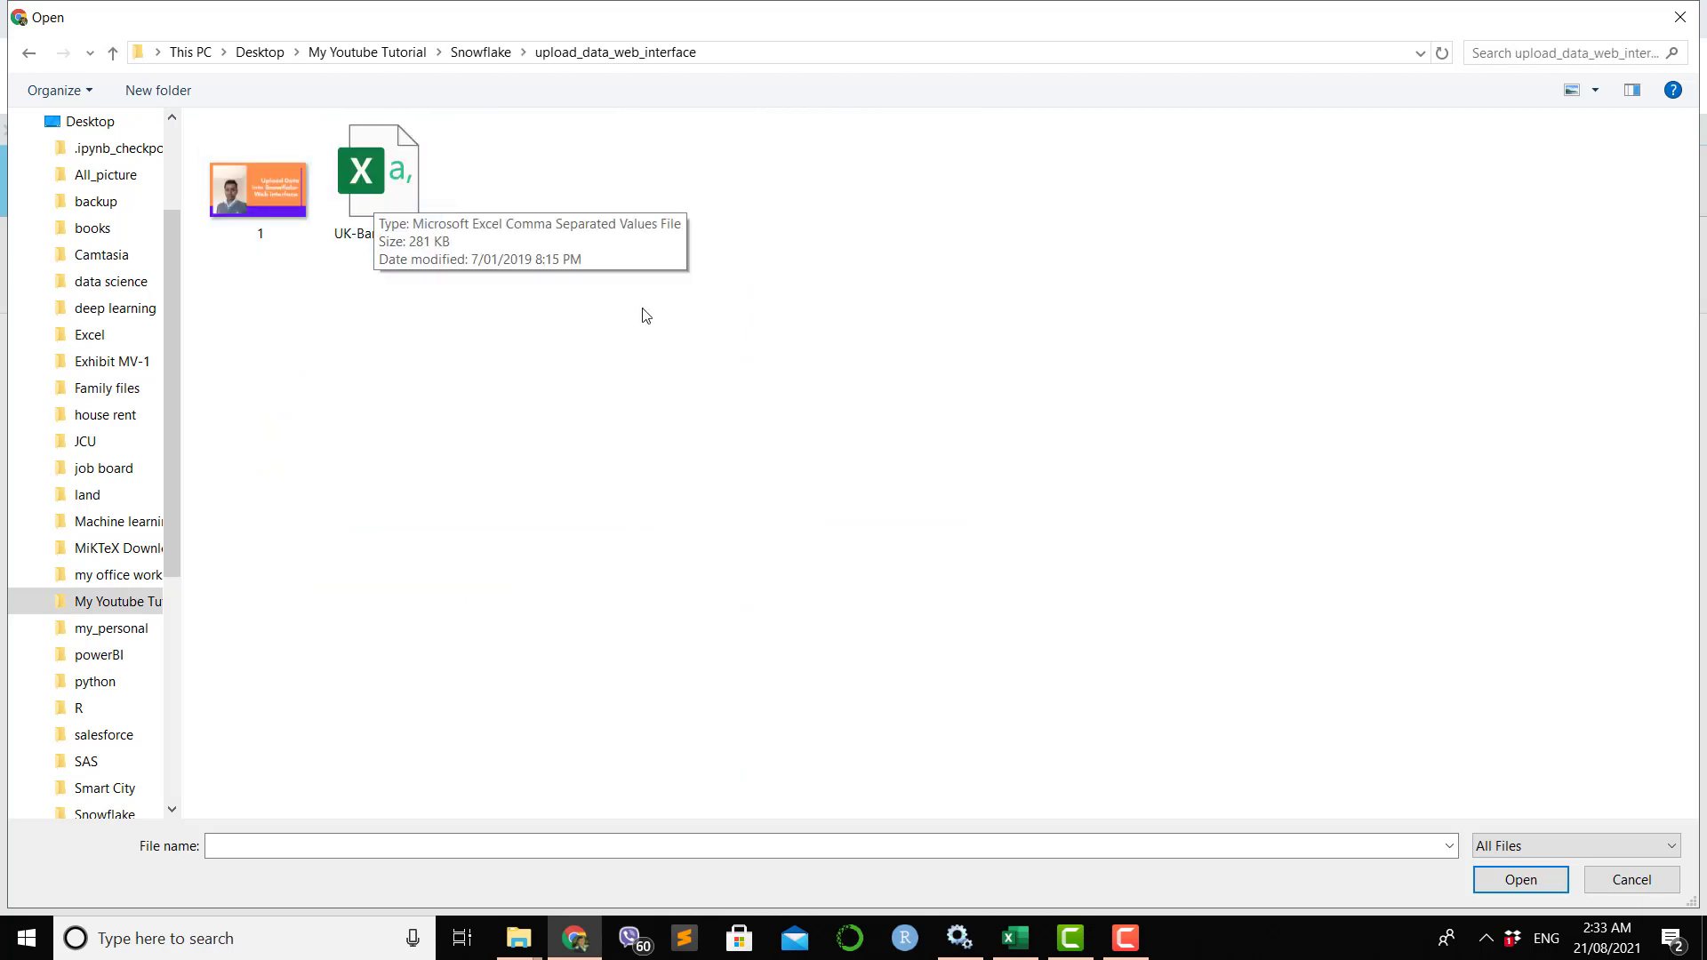
{"action": "double_click", "coordinate": [397, 181]}
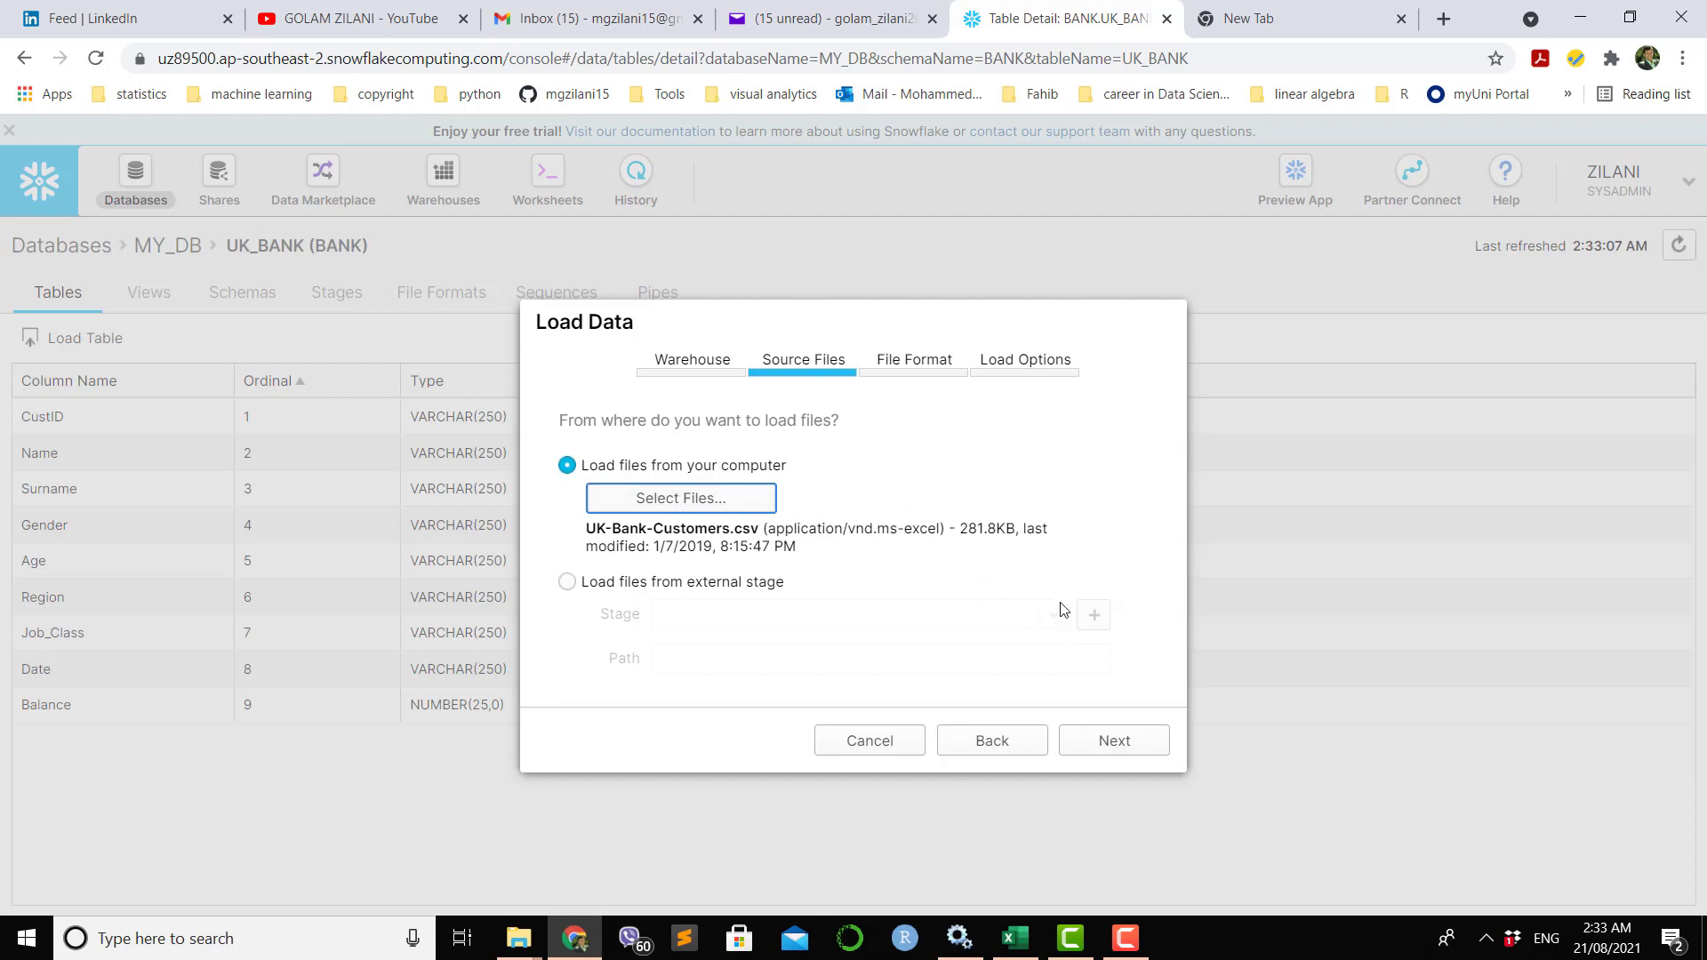
{"action": "left_click", "coordinate": [1109, 752]}
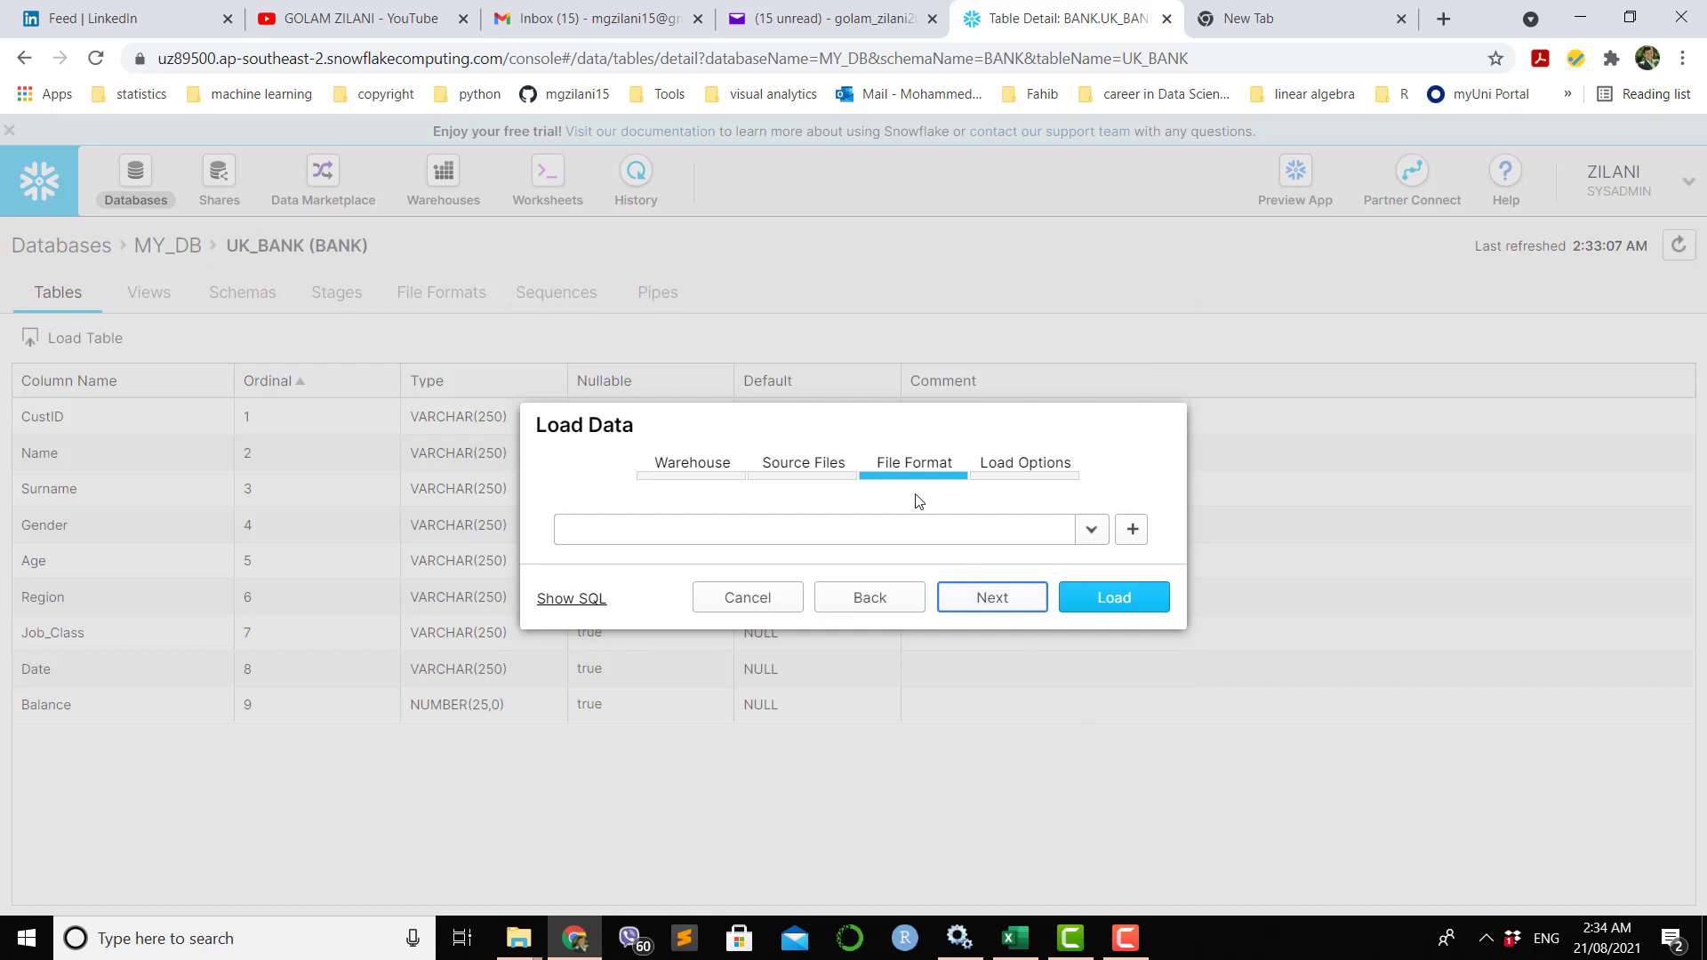
Create a CSV file format named csv in the BANK schema with 1 header line to skip.
{"action": "left_click", "coordinate": [1089, 530]}
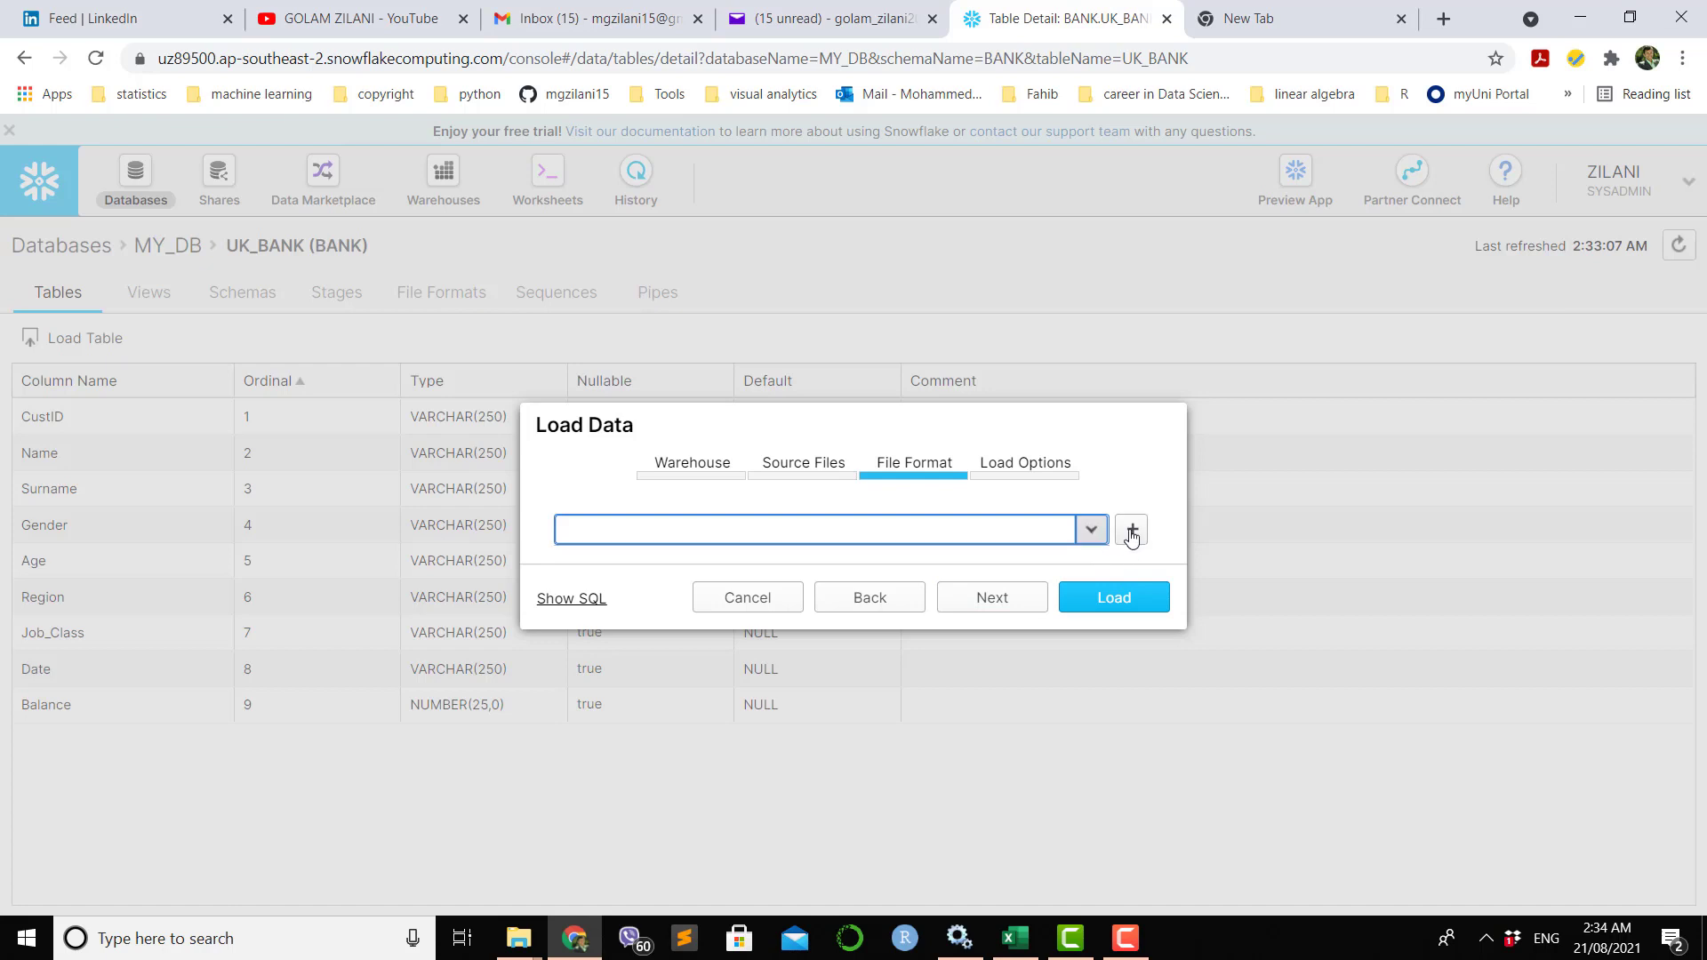
{"action": "left_click", "coordinate": [1130, 534]}
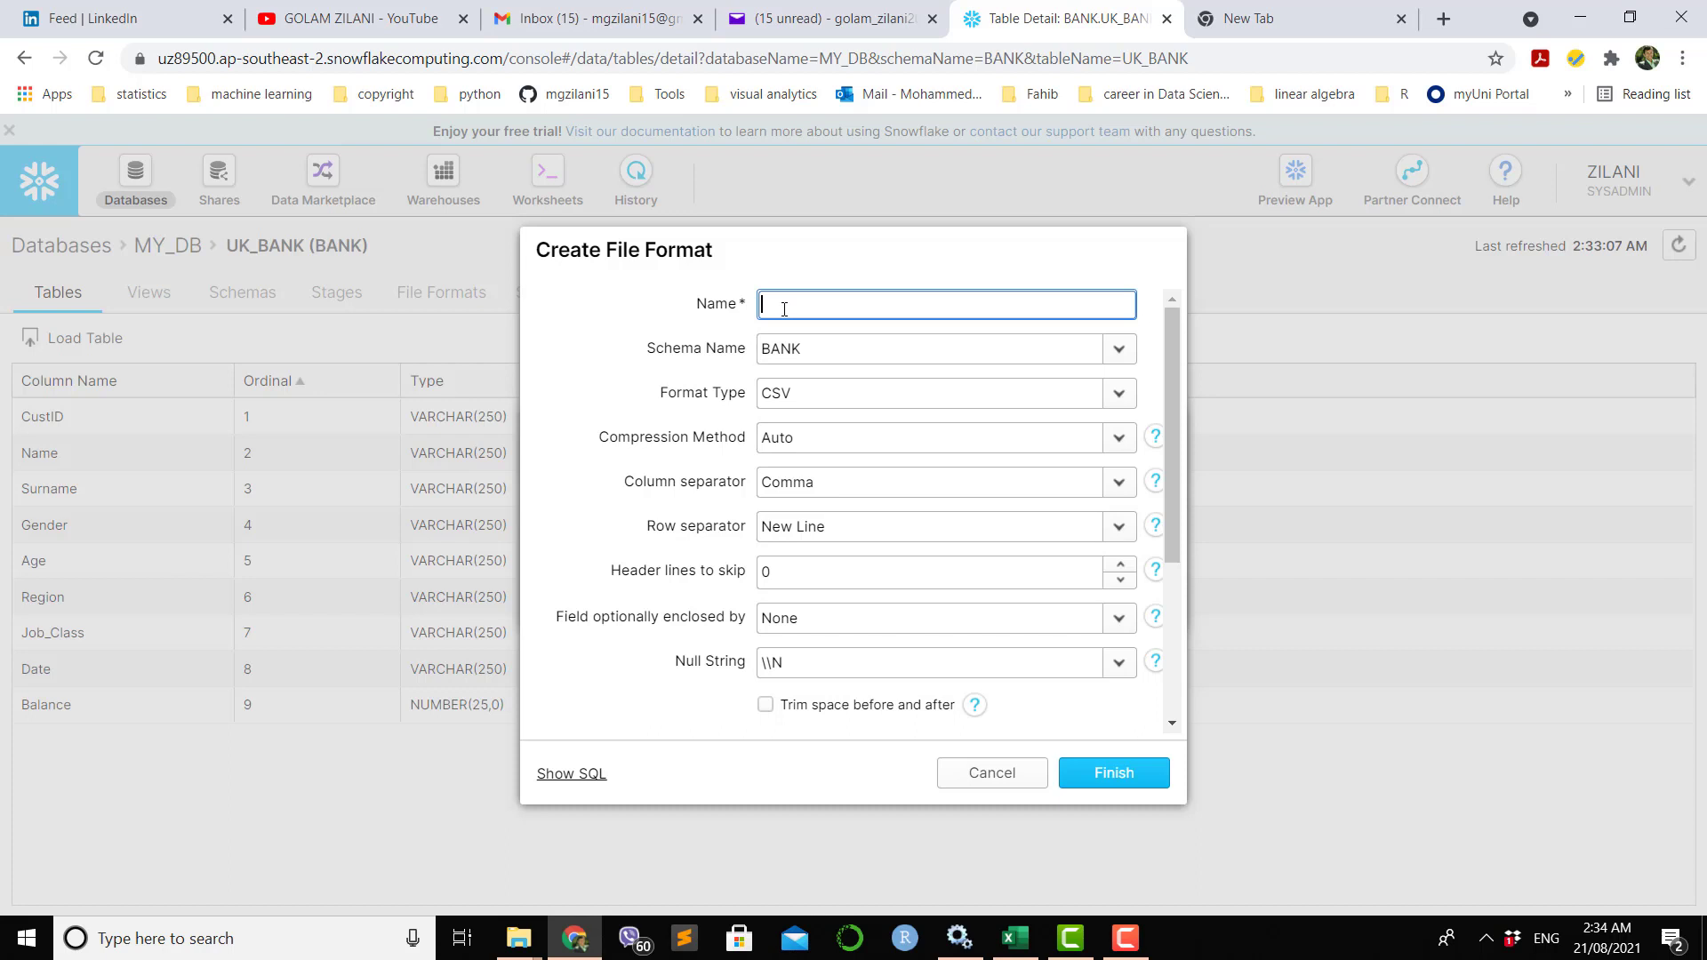
{"action": "type", "text": "csv"}
{"action": "left_click", "coordinate": [1120, 566]}
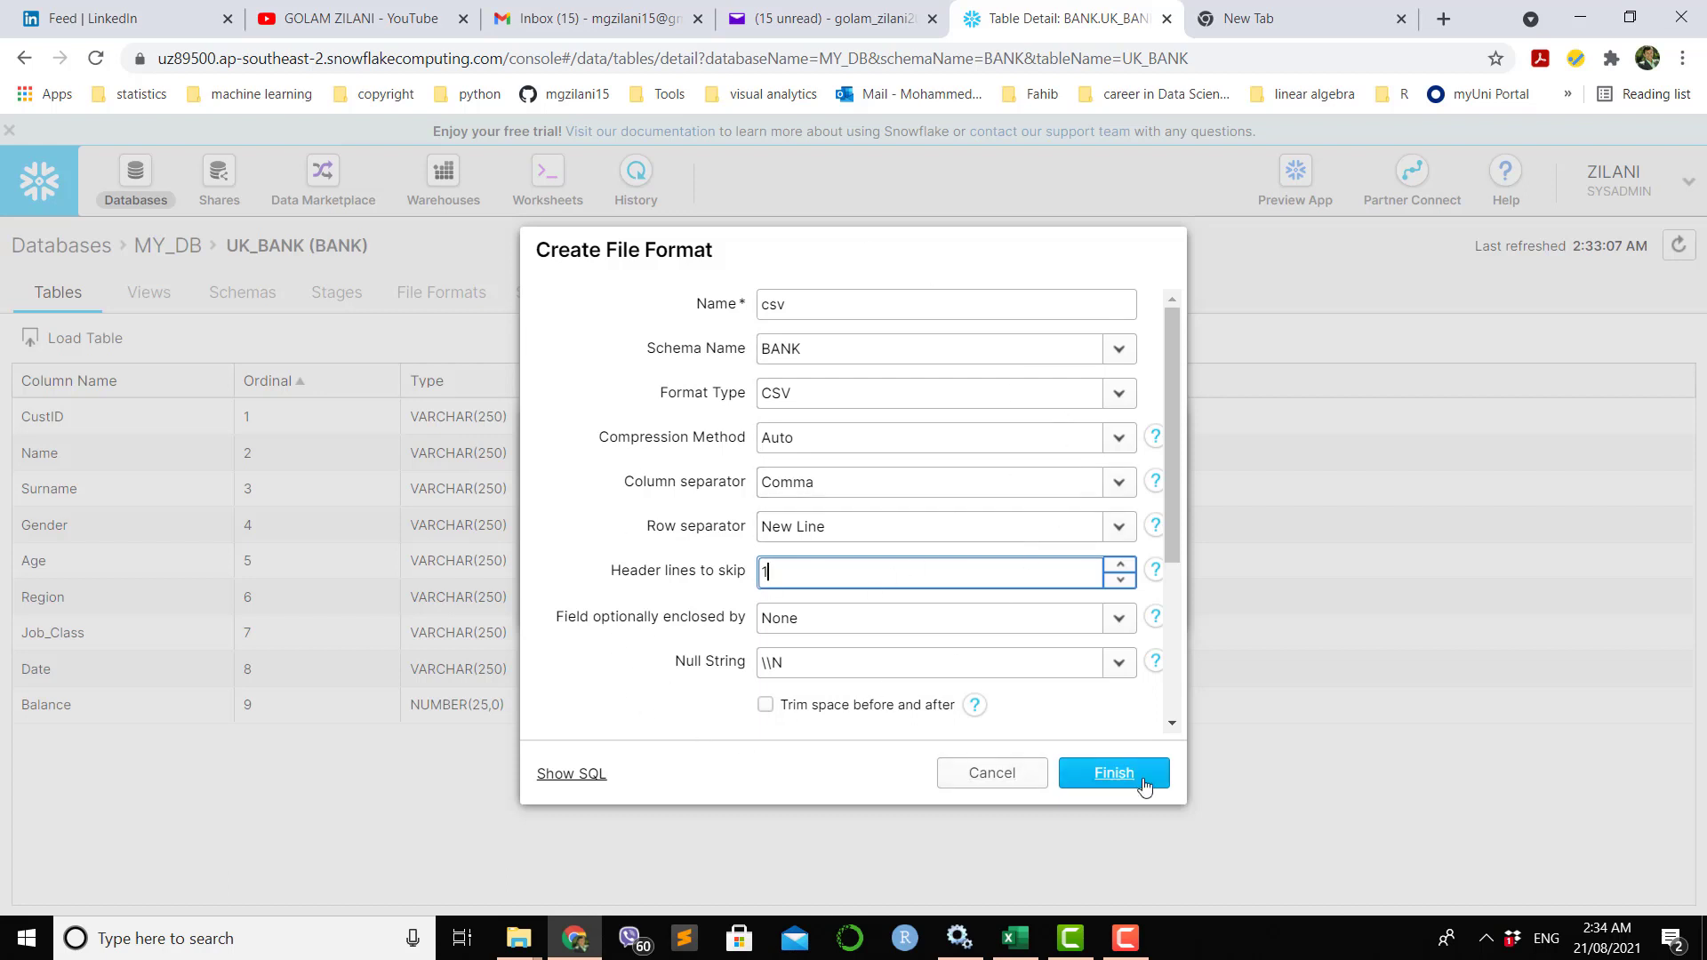
{"action": "left_click", "coordinate": [1108, 782]}
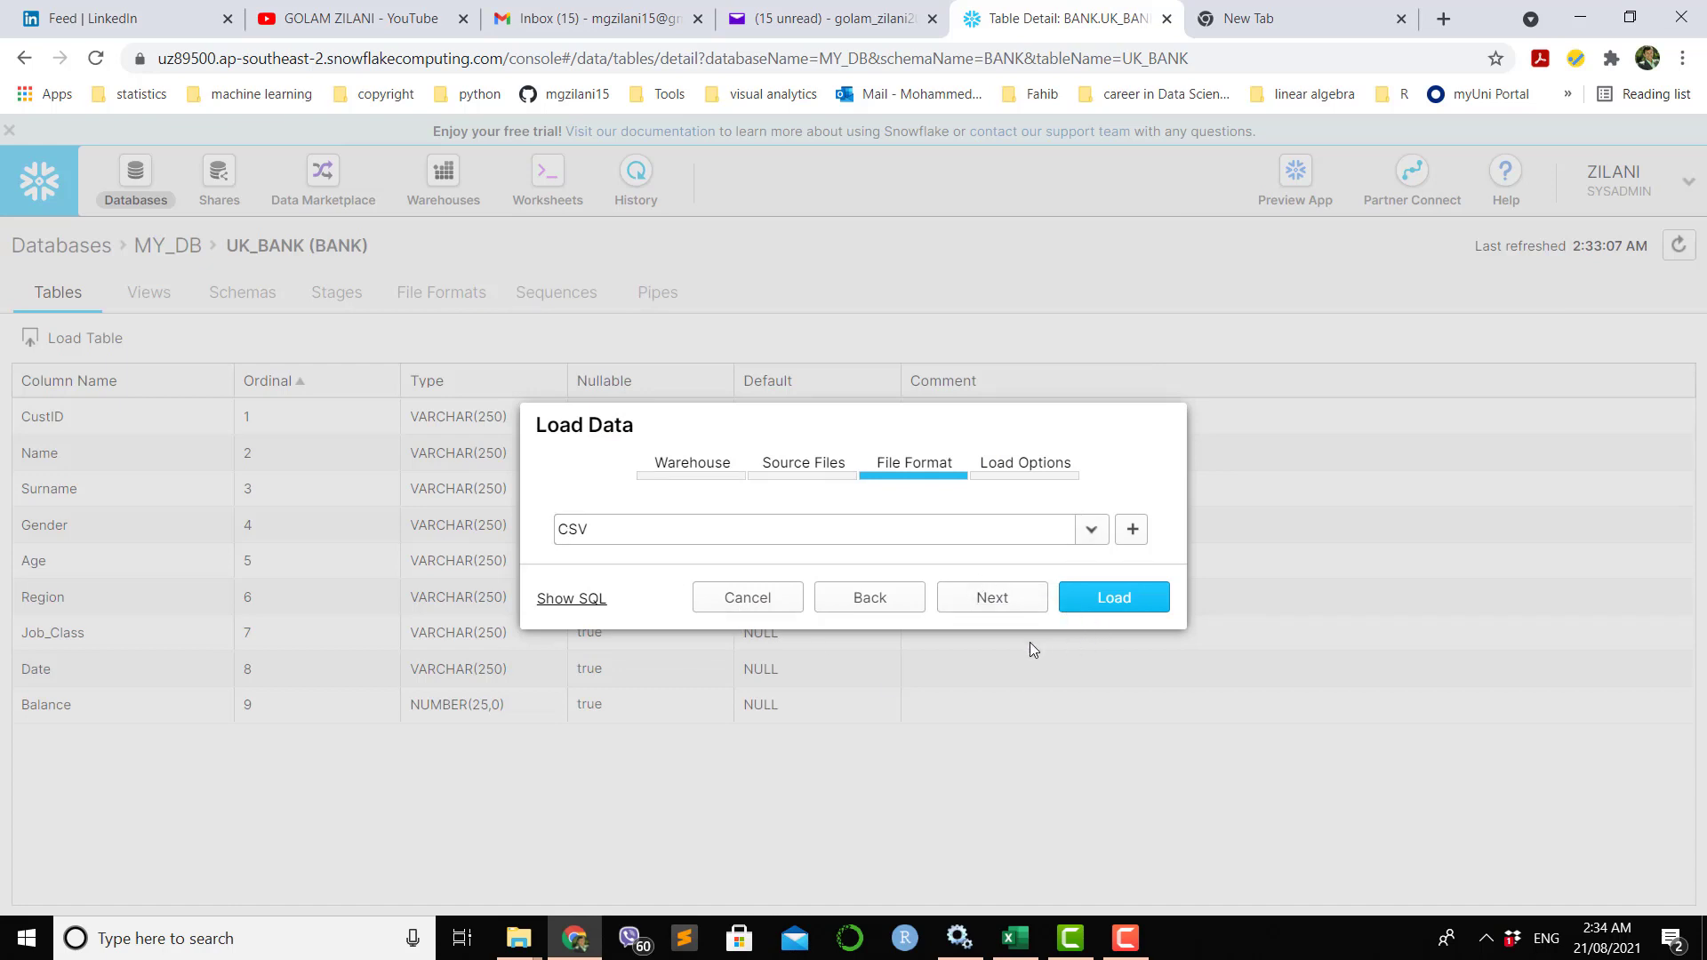
Load the file with the error option "Stop loading, rollback and return the error".
{"action": "left_click", "coordinate": [991, 599]}
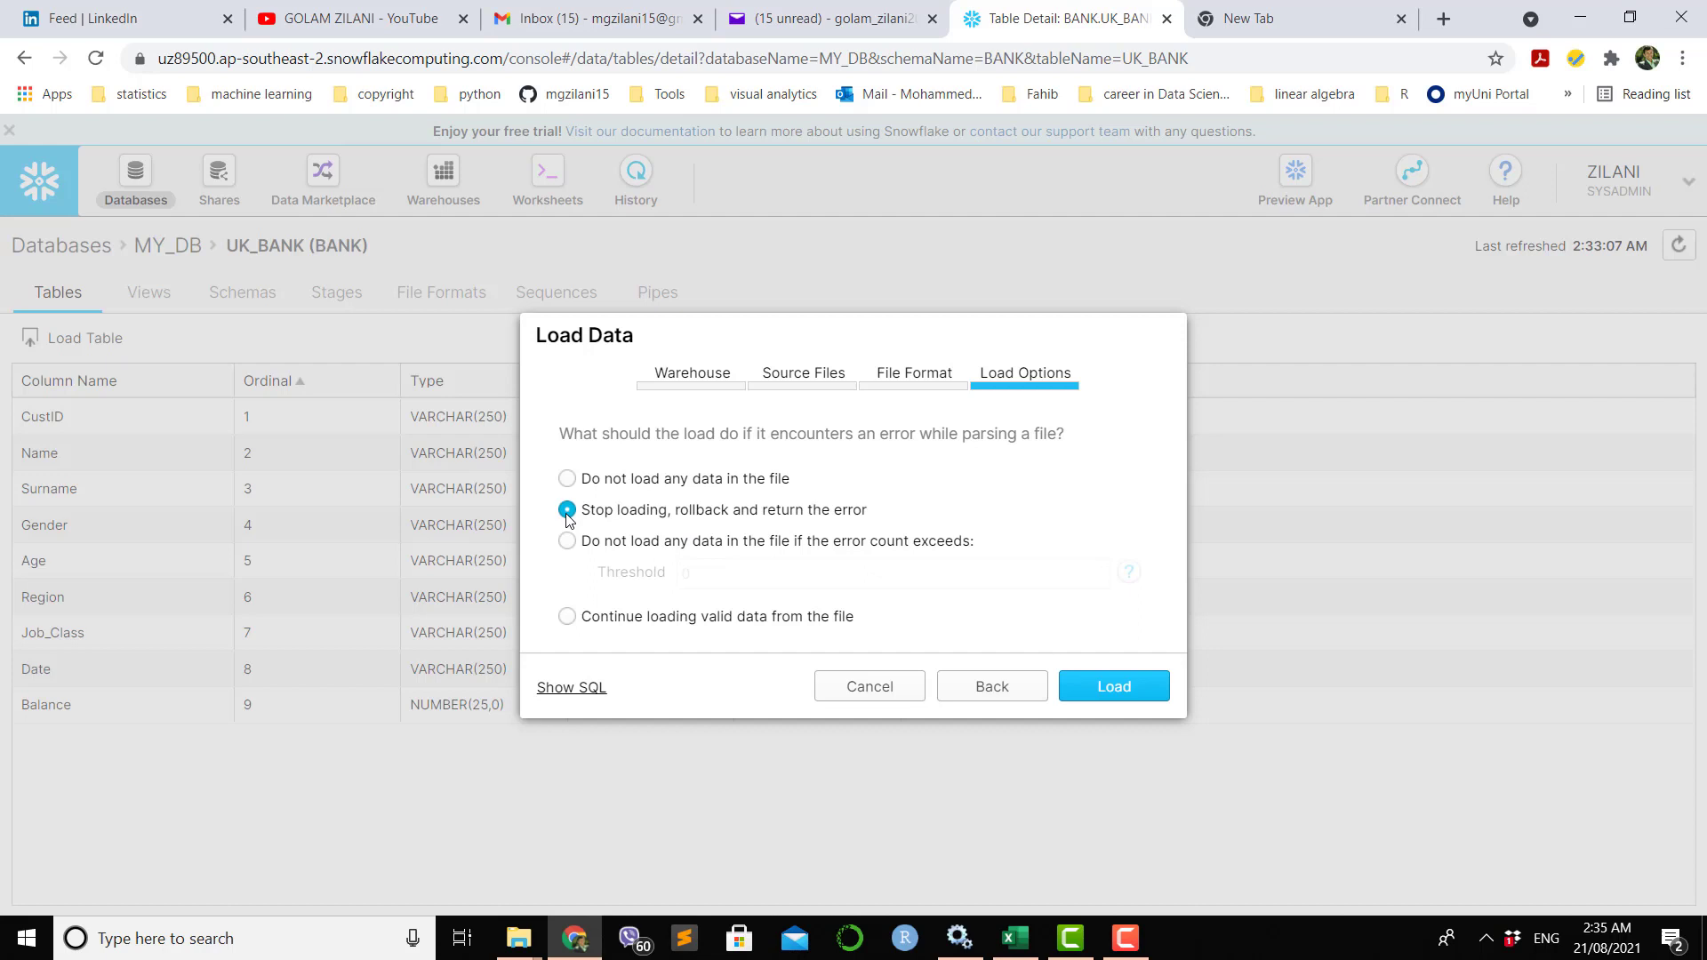
{"action": "left_click", "coordinate": [1106, 701]}
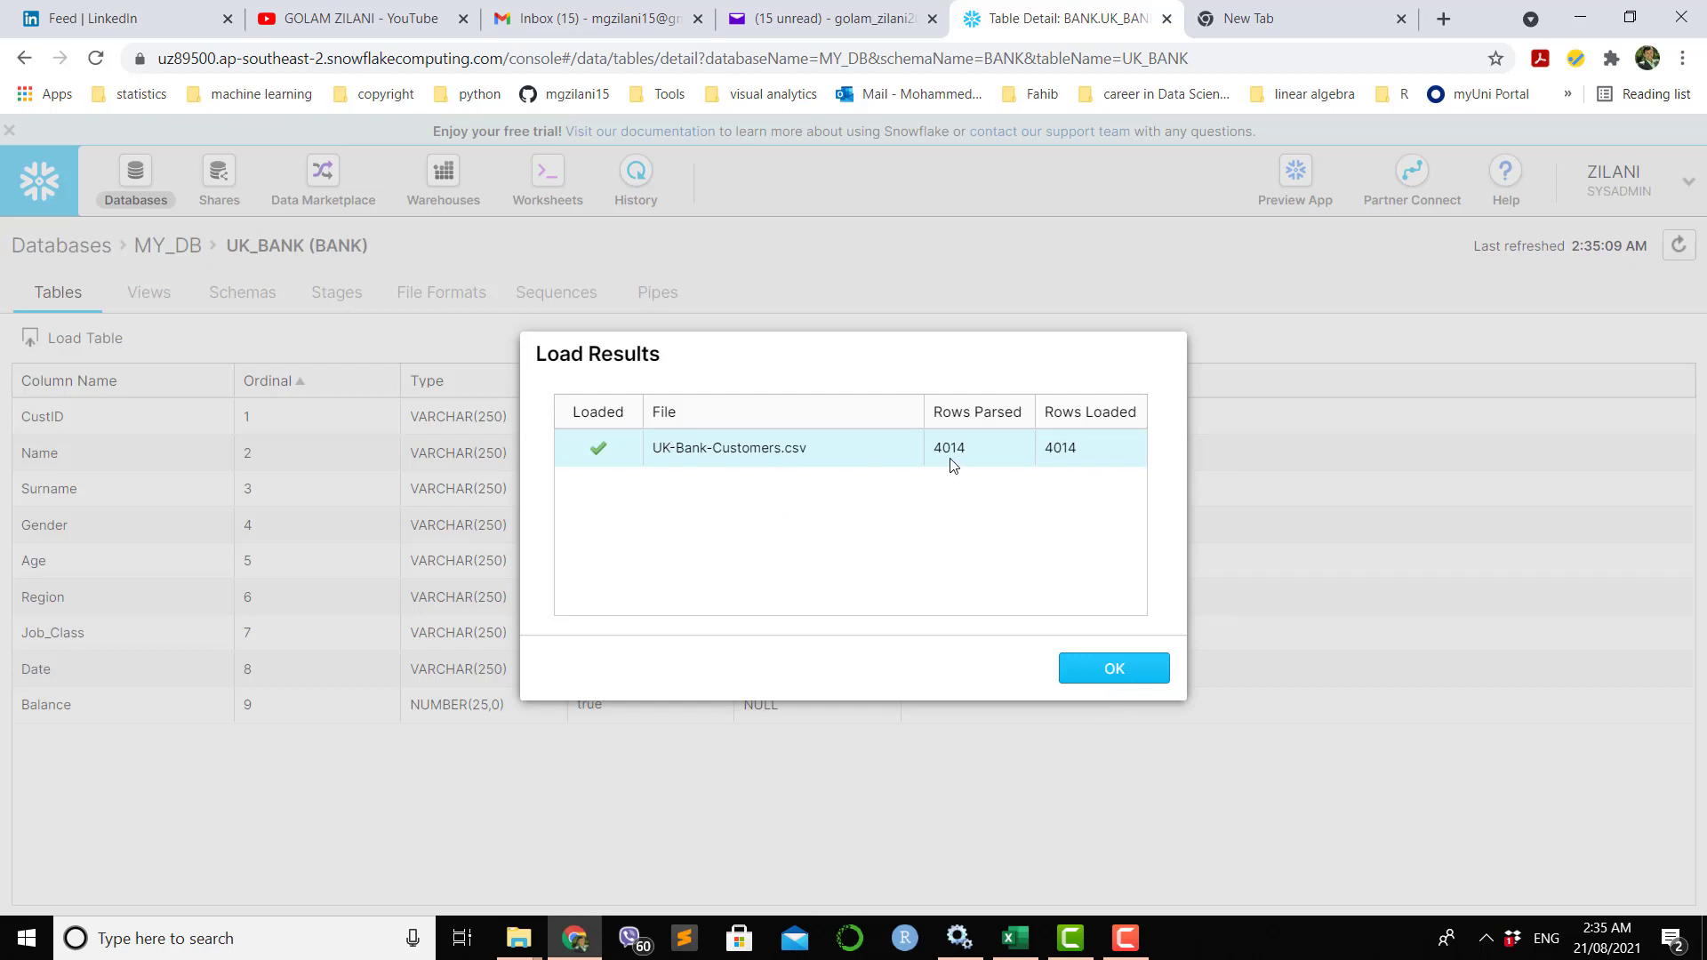
Switch to Excel and compare the Customer ID column's entry count with the load results.
{"action": "left_click", "coordinate": [1020, 949]}
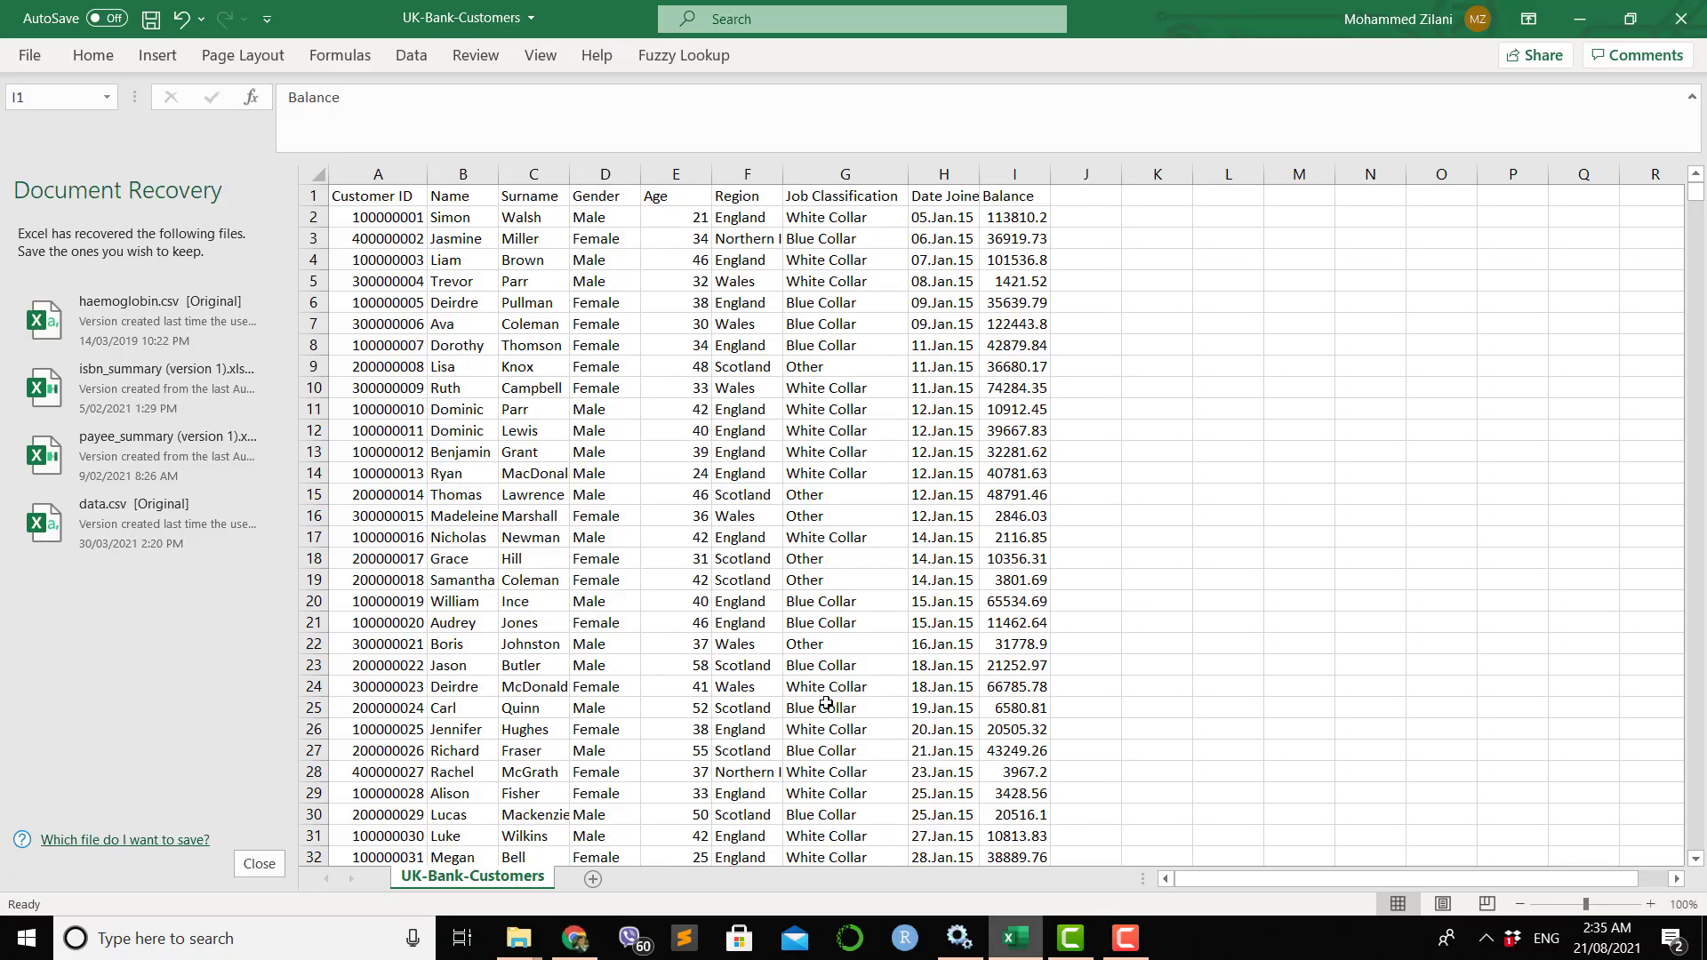
{"action": "left_click", "coordinate": [391, 174]}
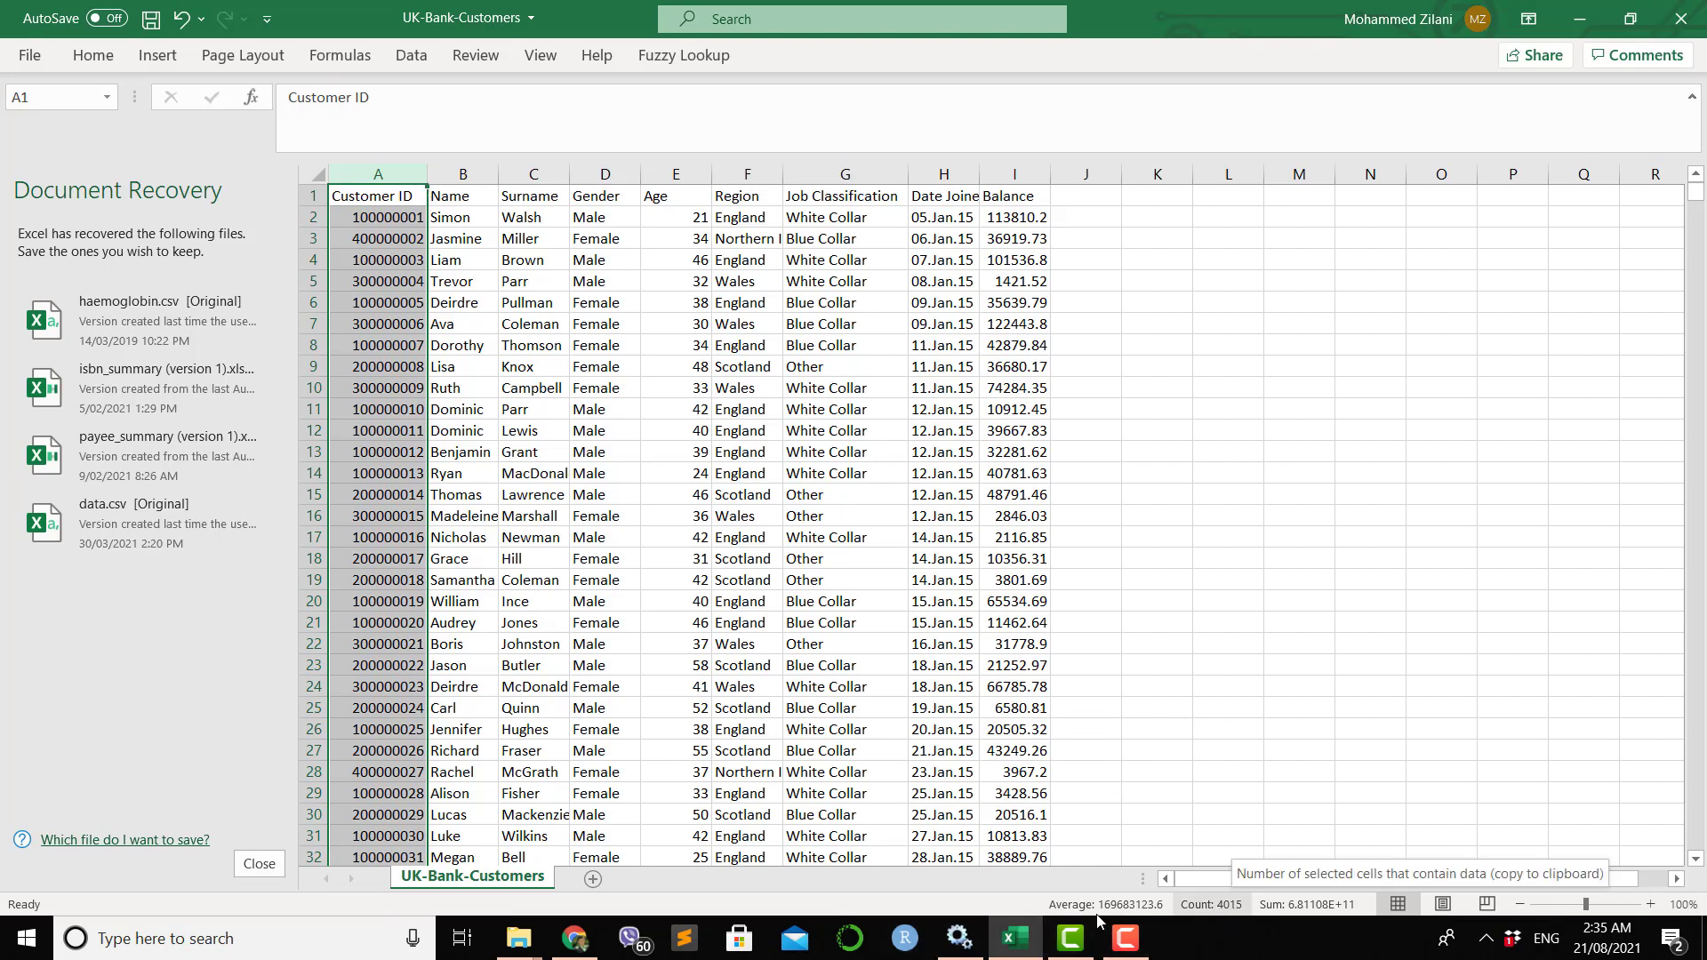
Switch back to Snowflake, dismiss the load results and open the worksheet with its database objects refreshed.
{"action": "left_click", "coordinate": [574, 938]}
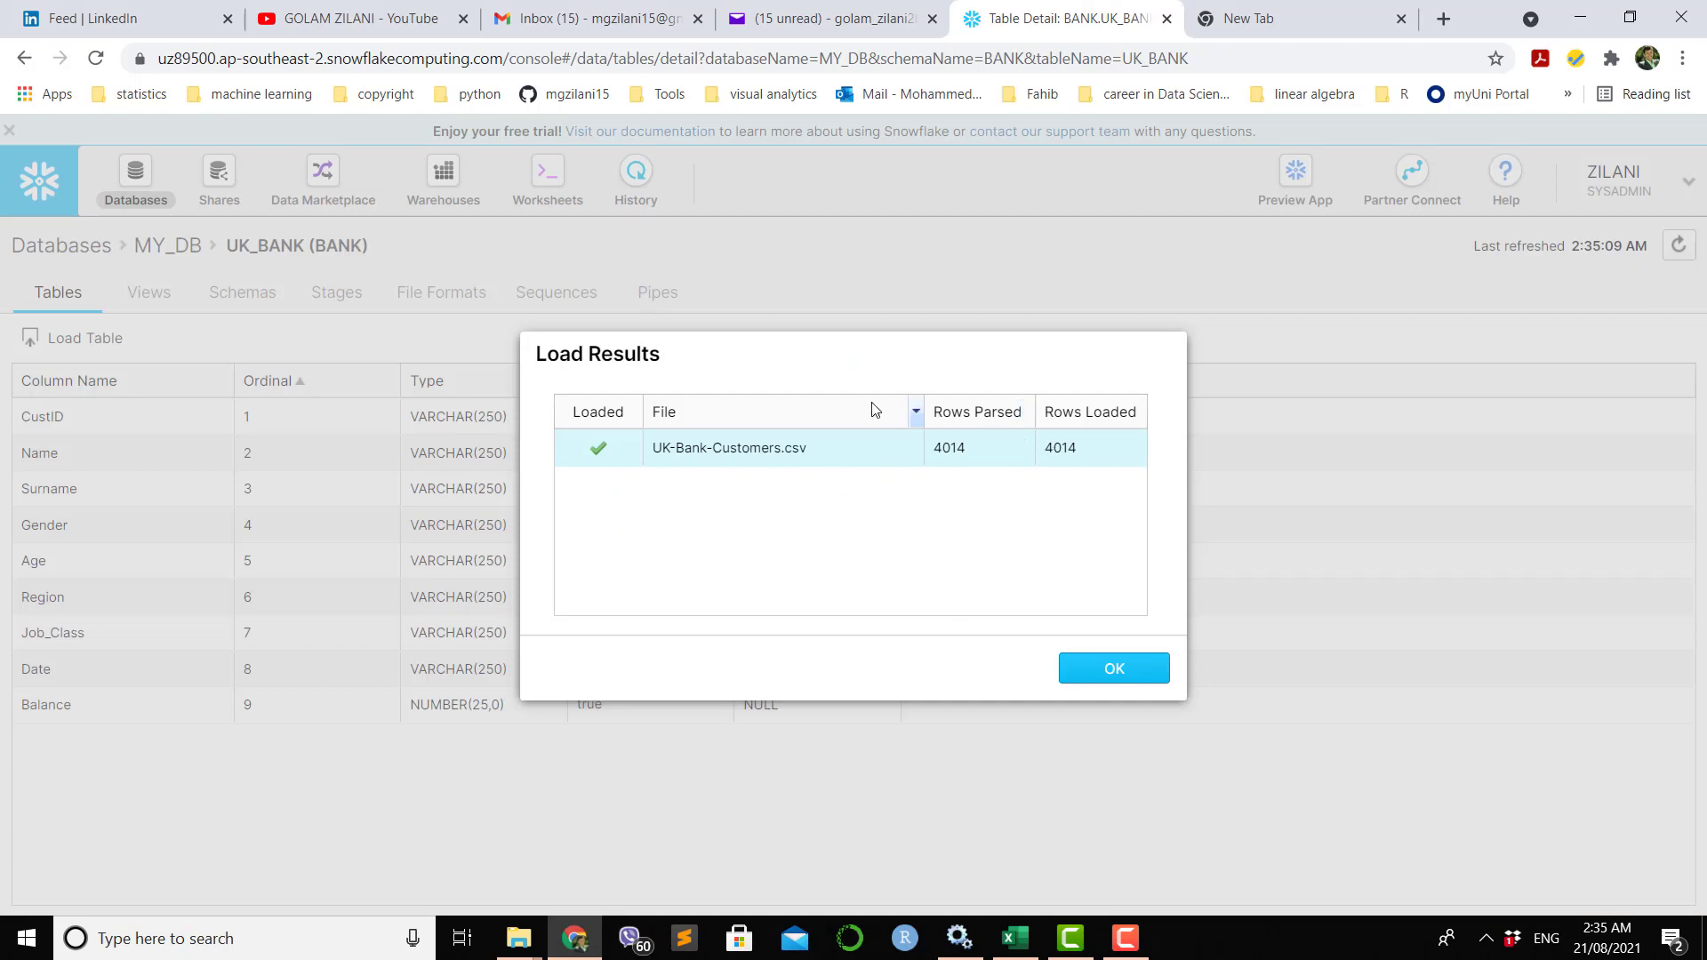
{"action": "left_click", "coordinate": [1116, 669]}
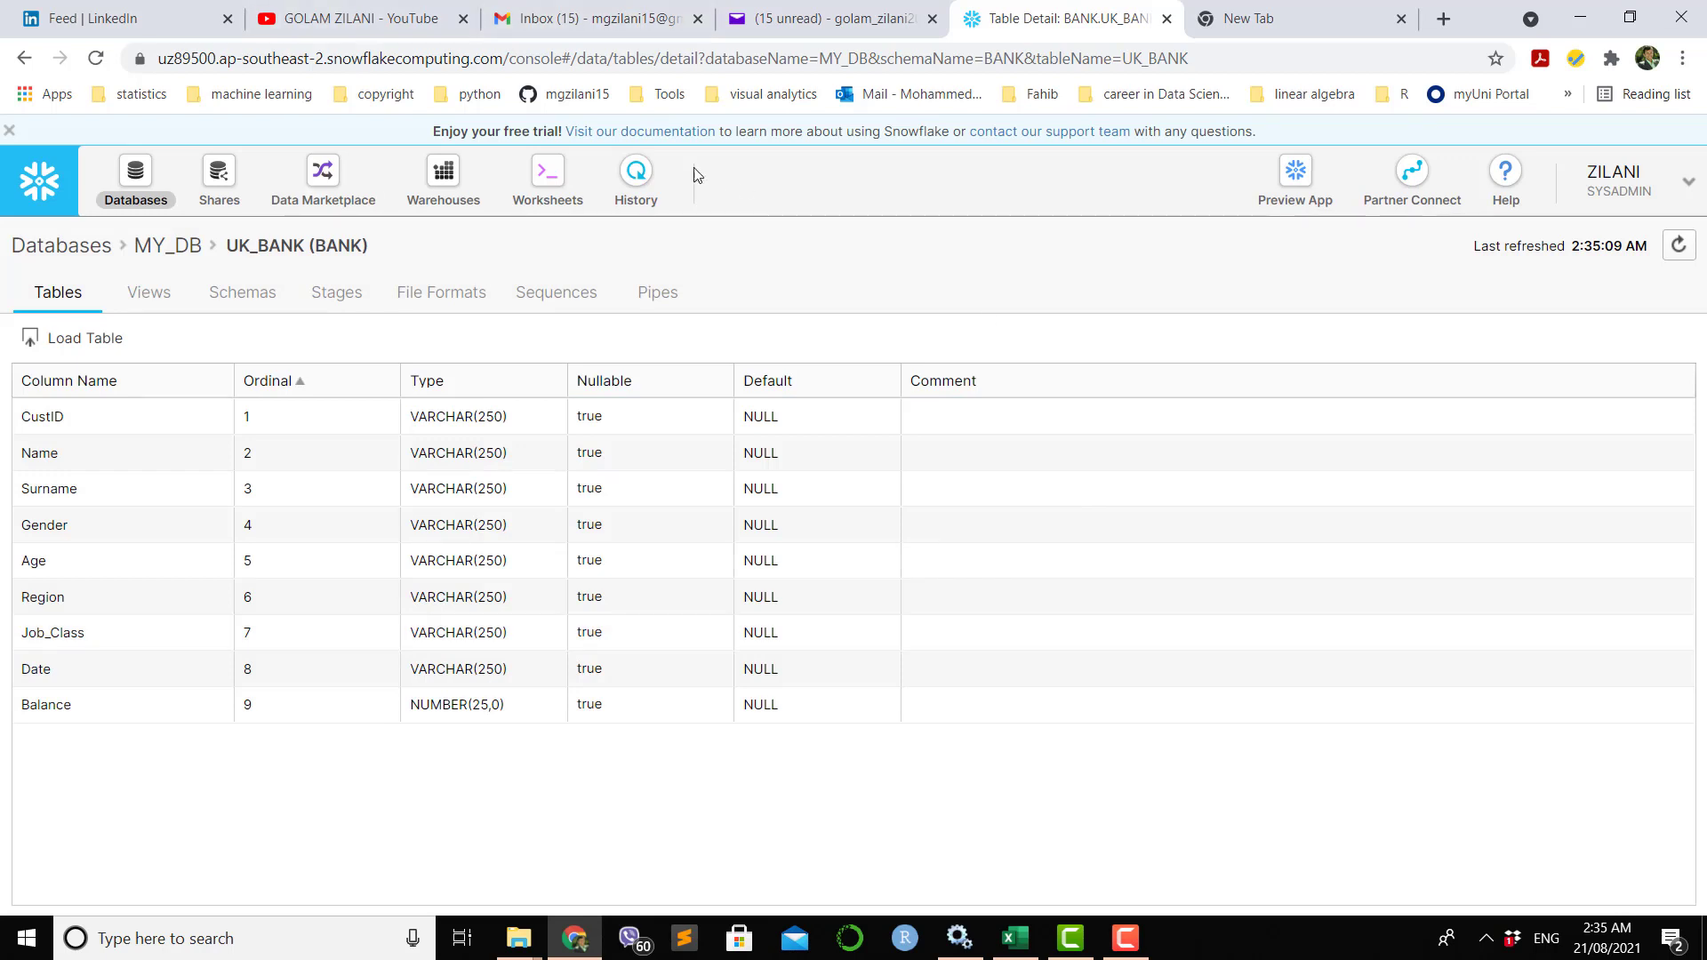
{"action": "left_click", "coordinate": [546, 181]}
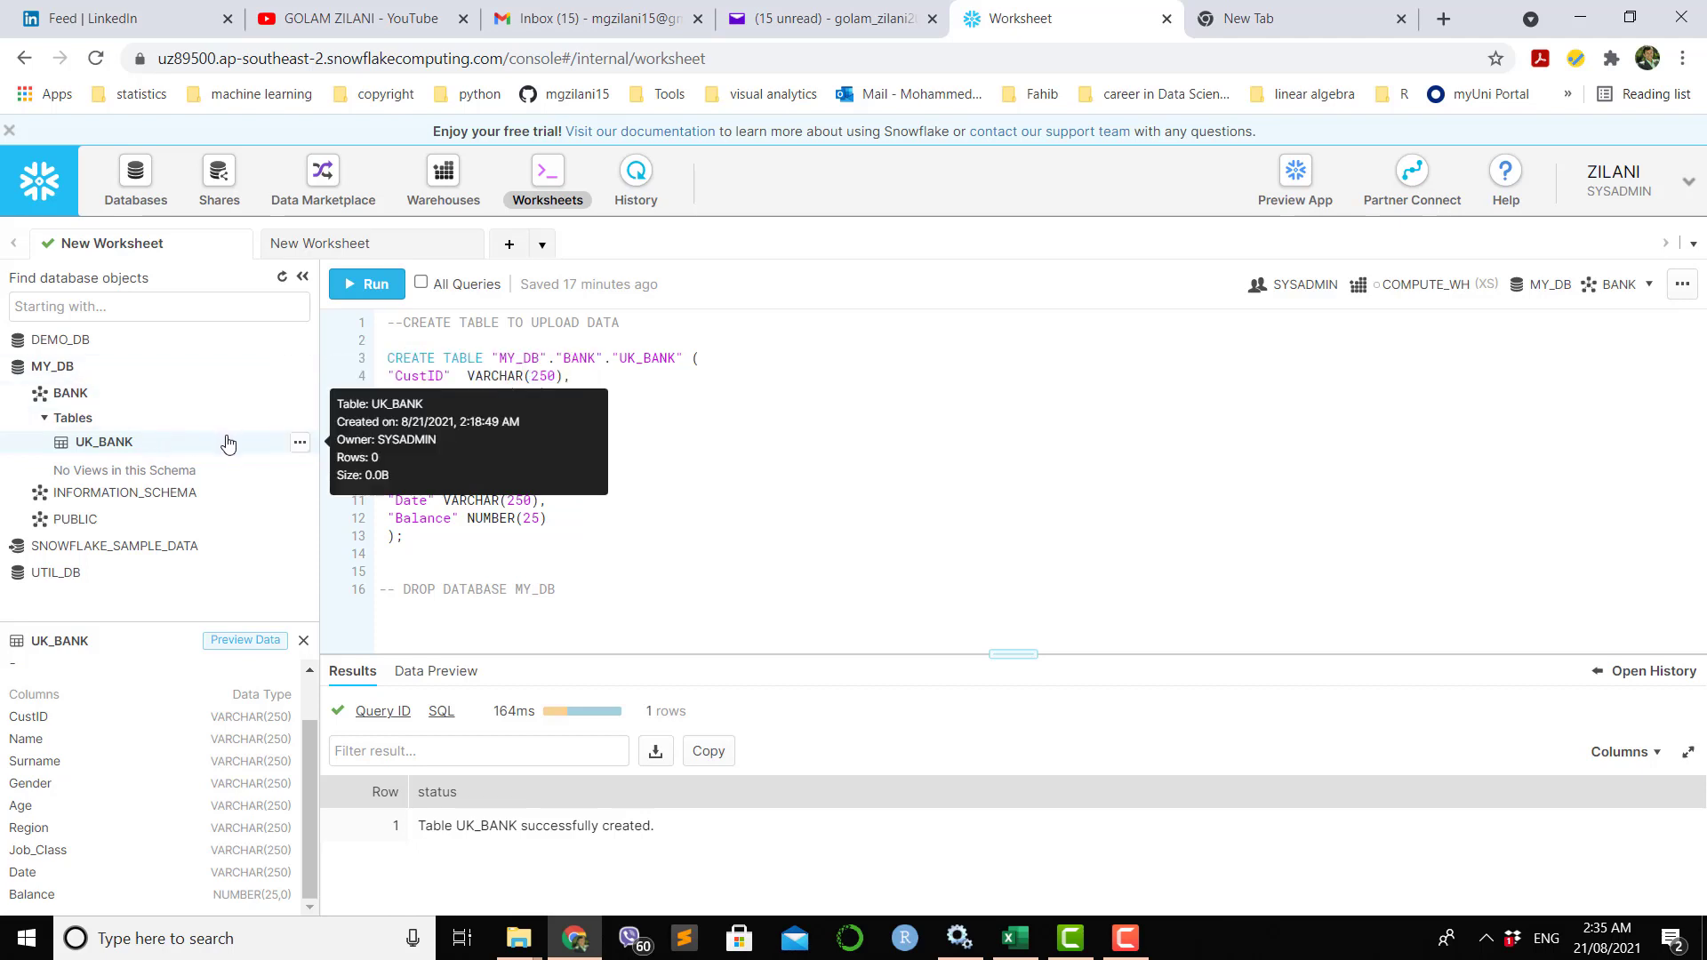
{"action": "left_click", "coordinate": [97, 60]}
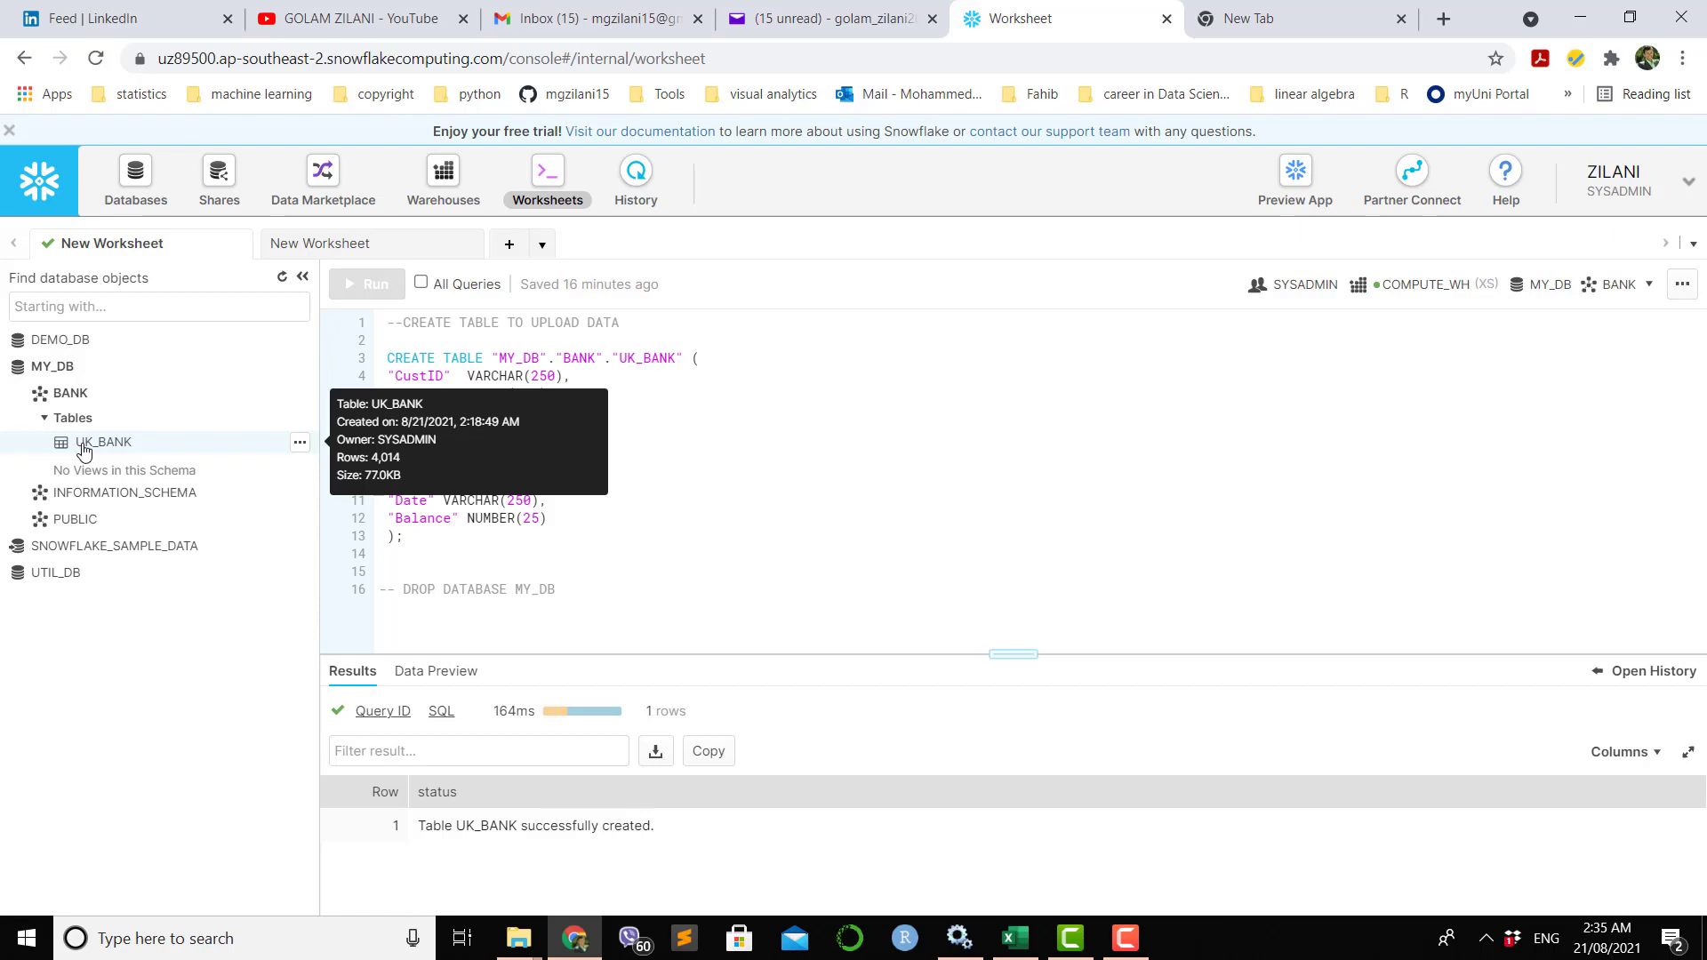
Preview the data of the UK_BANK table in an enlarged results area.
{"action": "left_click", "coordinate": [300, 445]}
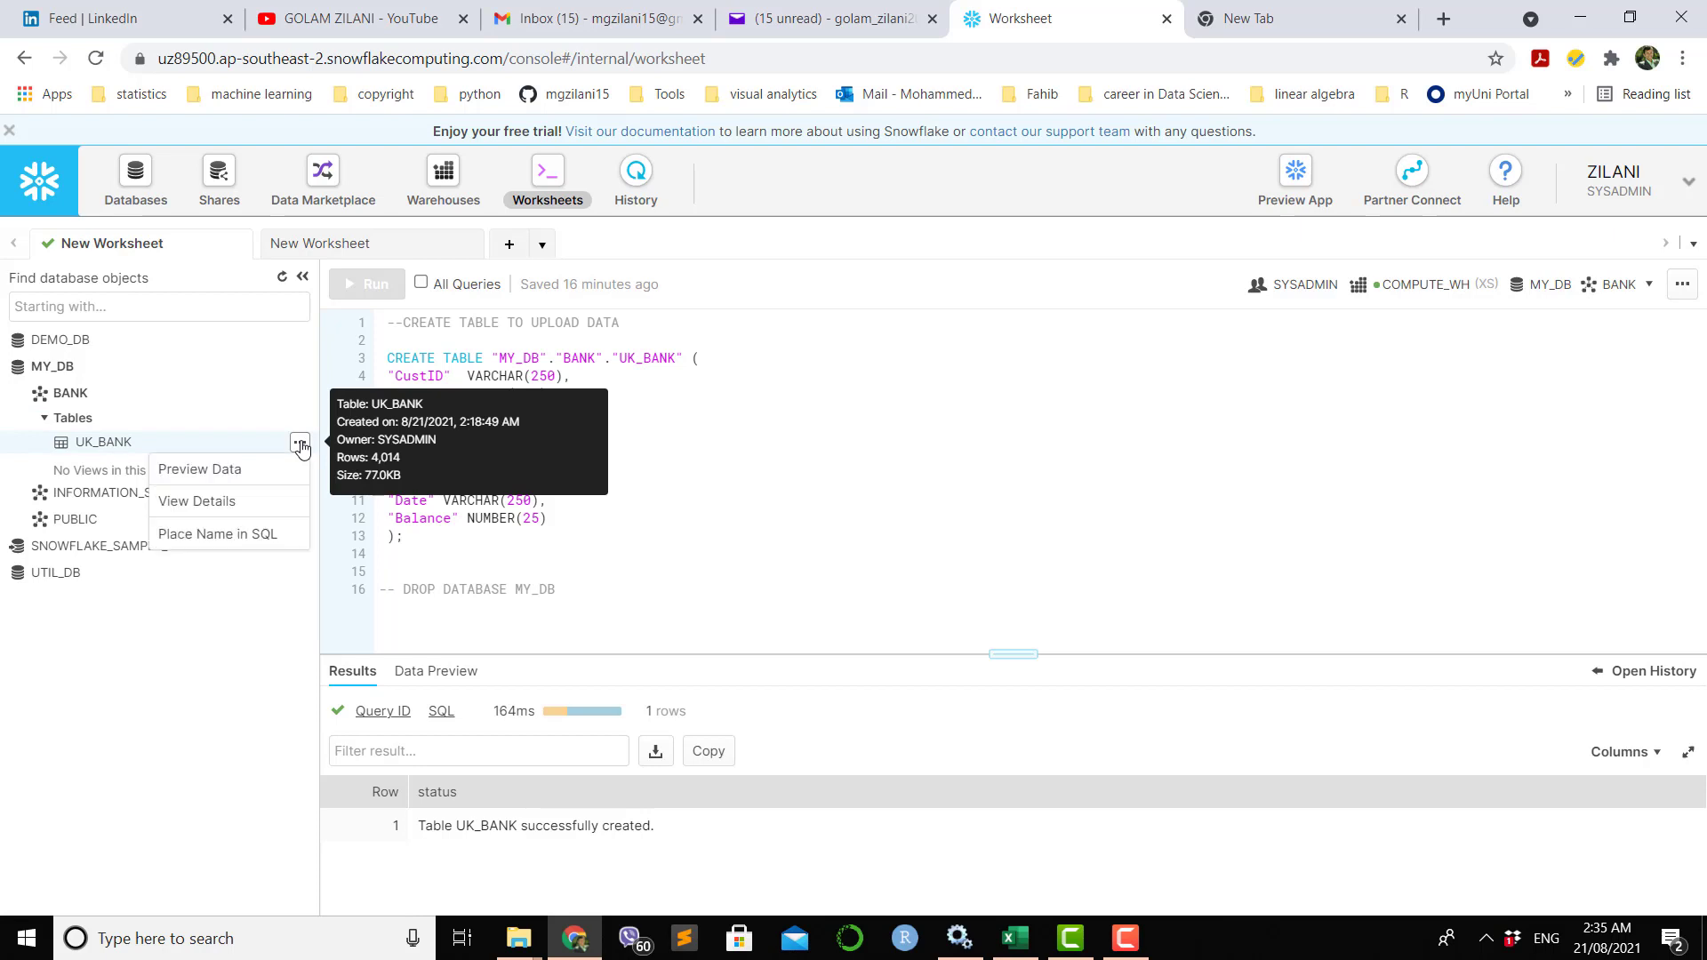
{"action": "left_click", "coordinate": [215, 483]}
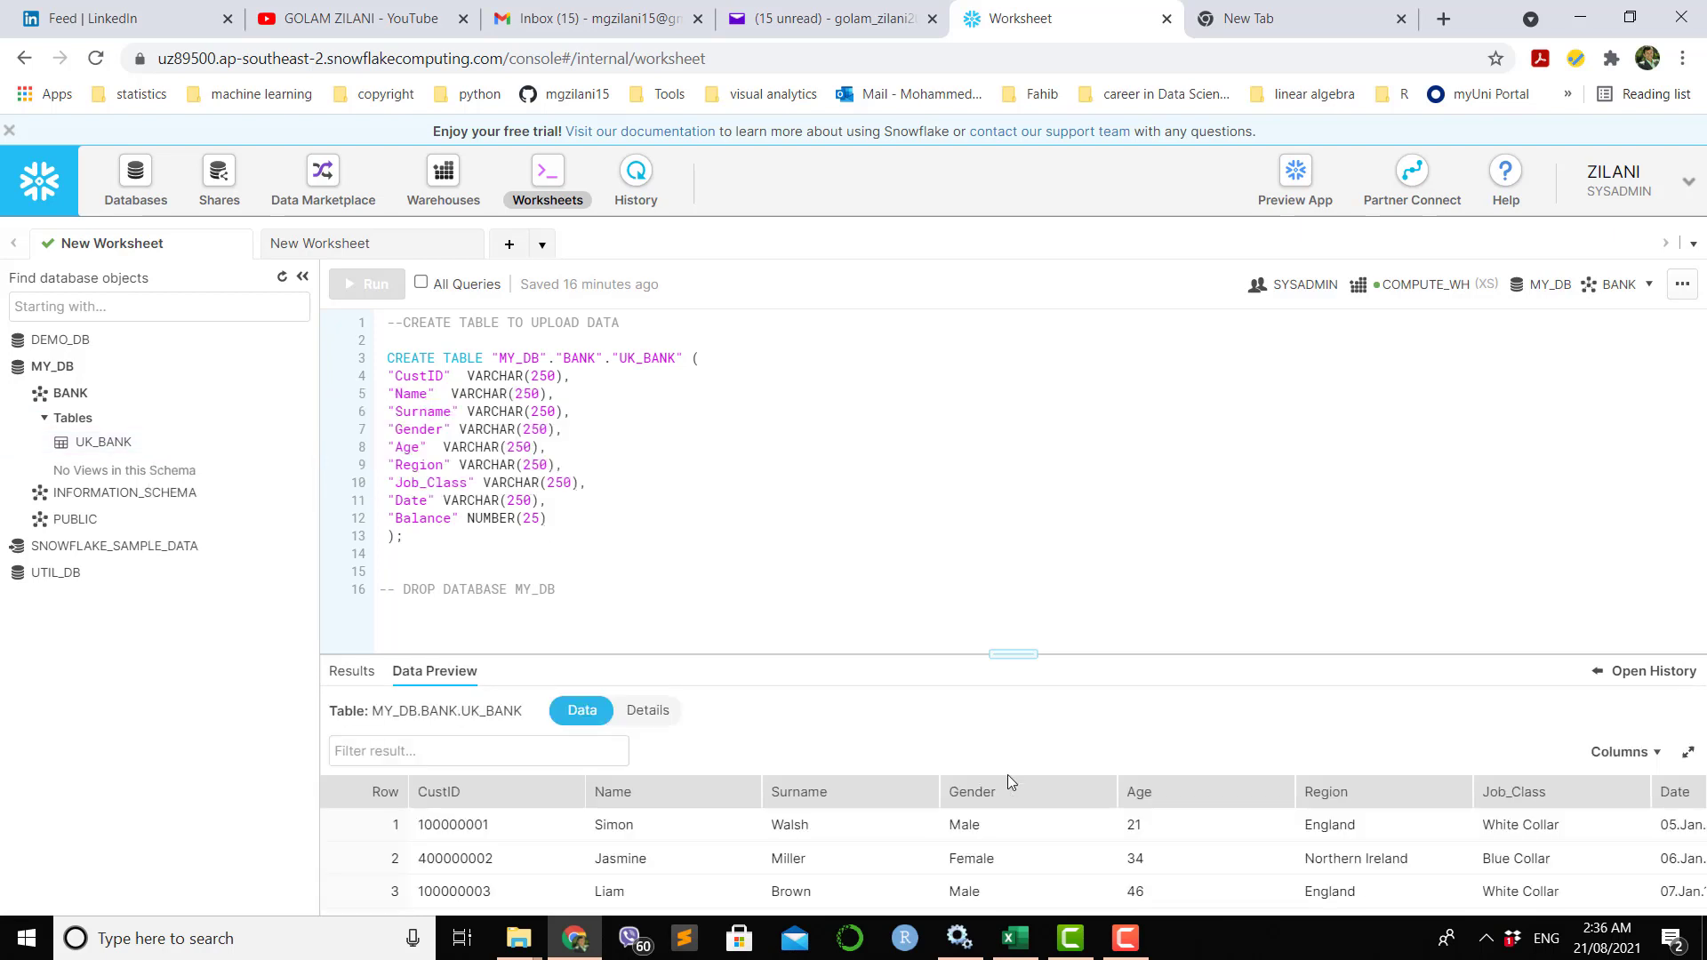
{"action": "left_click_drag", "start_coordinate": [1008, 654], "coordinate": [991, 404]}
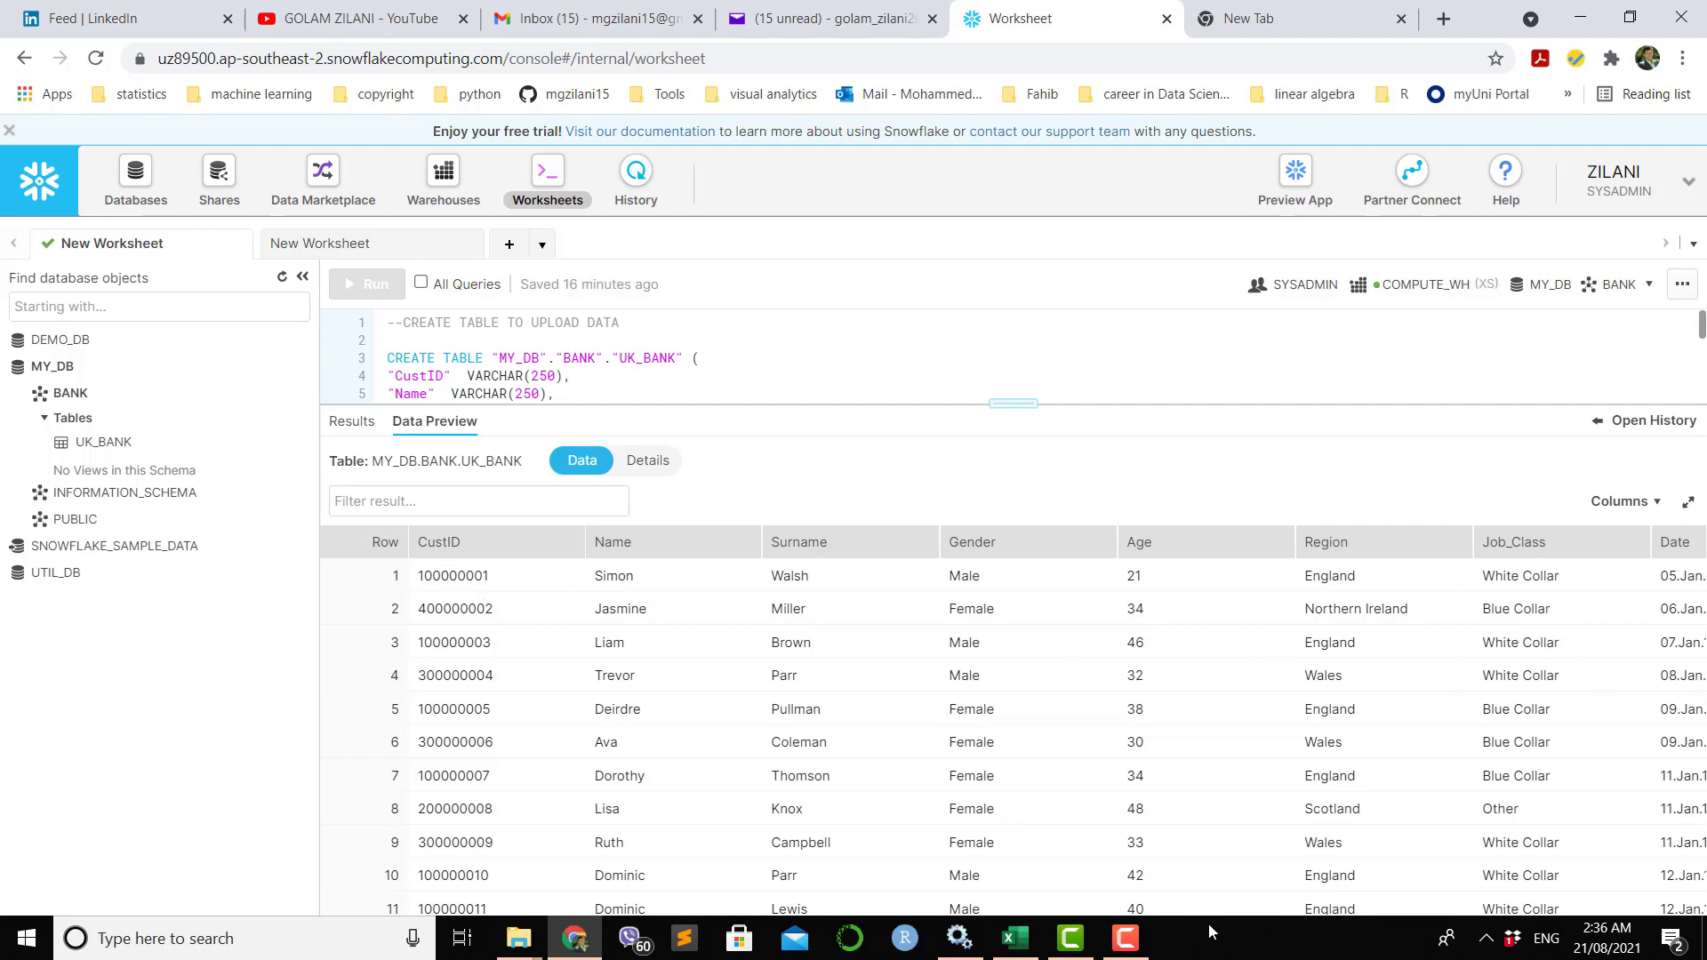
Switch to Excel and examine the first customer record from Customer ID through Balance against the table preview.
{"action": "left_click", "coordinate": [1016, 941]}
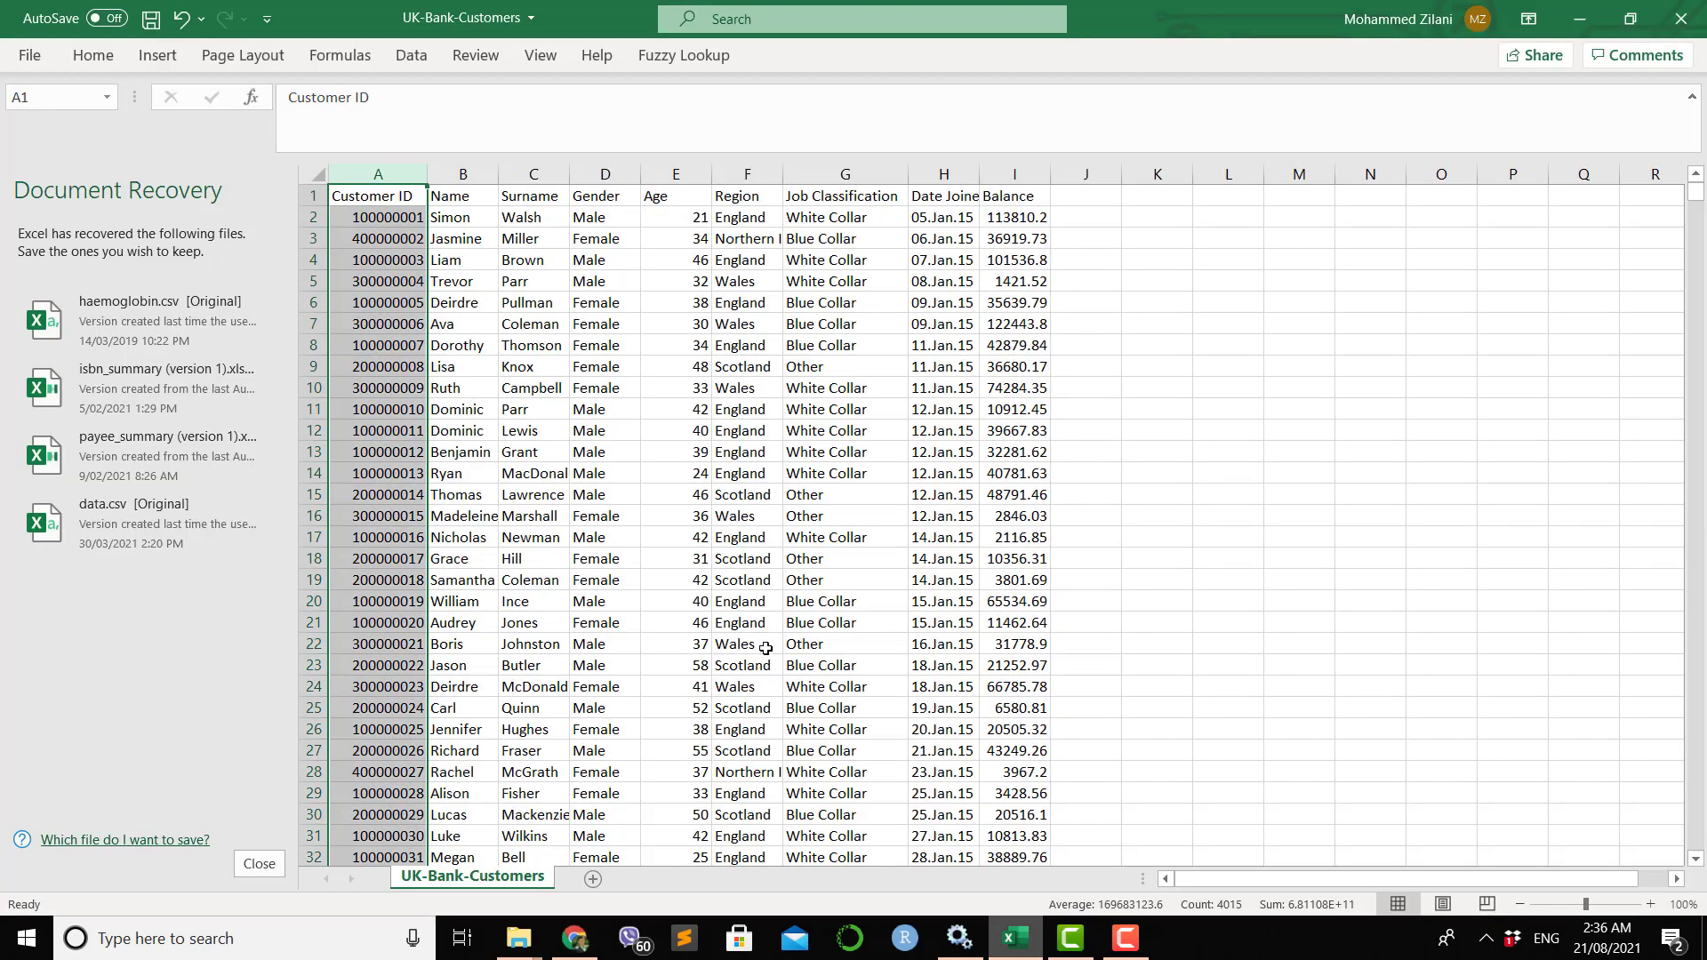
{"action": "left_click", "coordinate": [382, 198]}
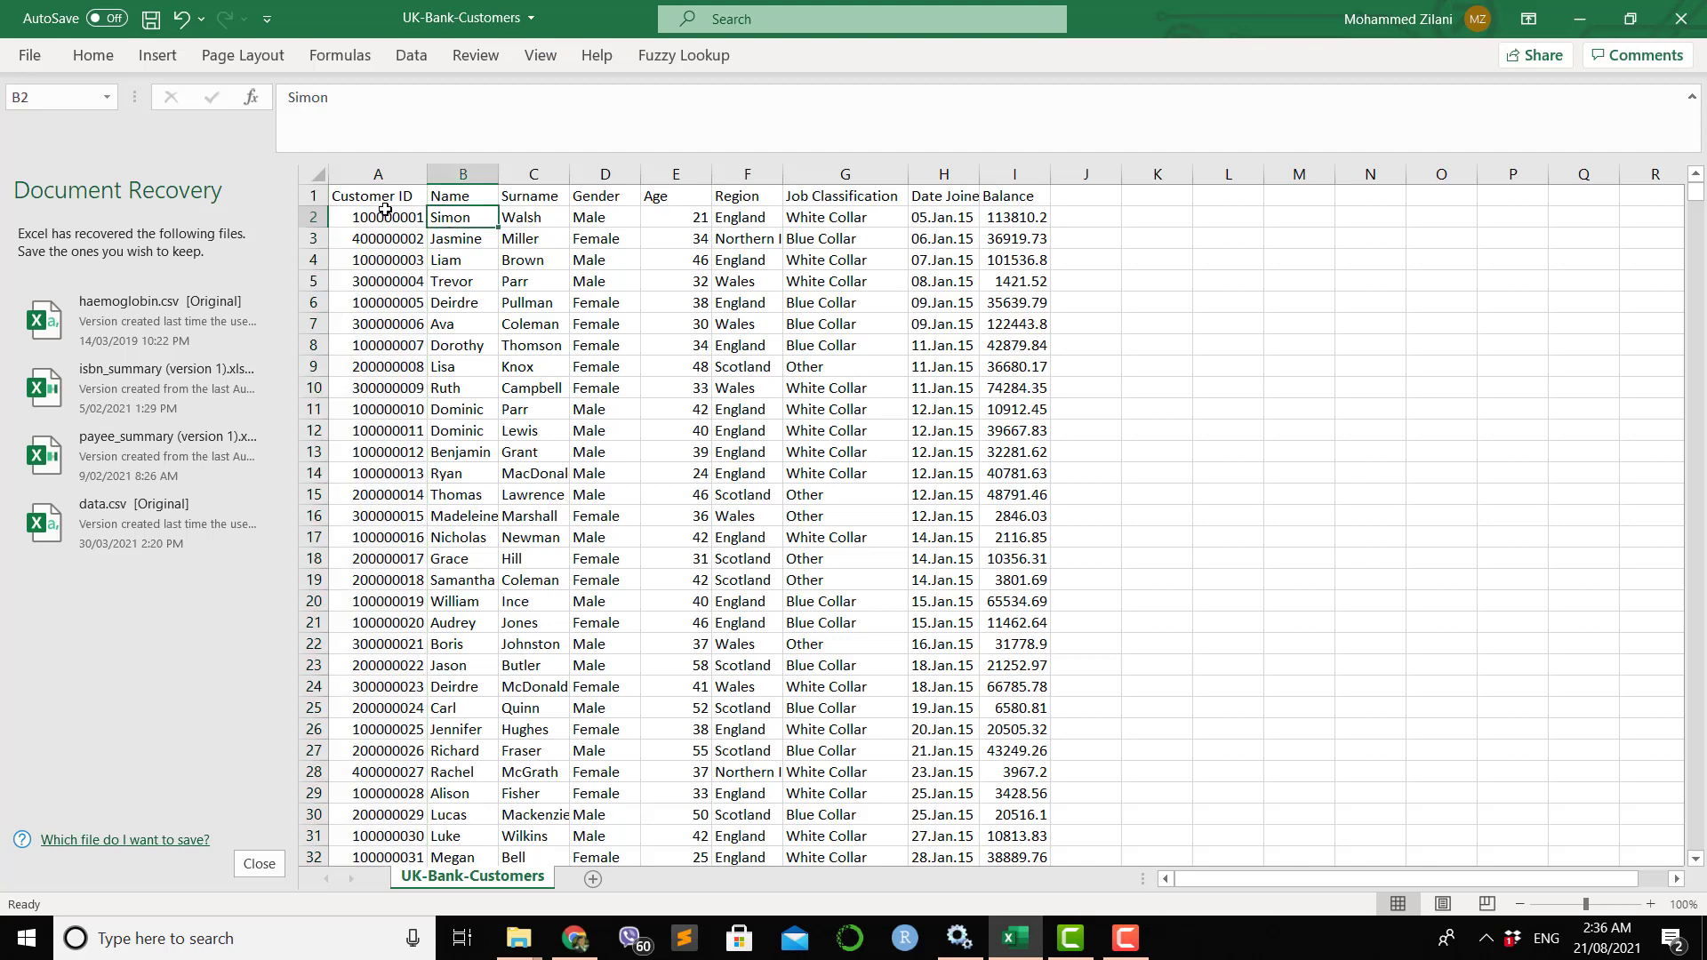
{"action": "left_click", "coordinate": [383, 215]}
{"action": "left_click", "coordinate": [1017, 218]}
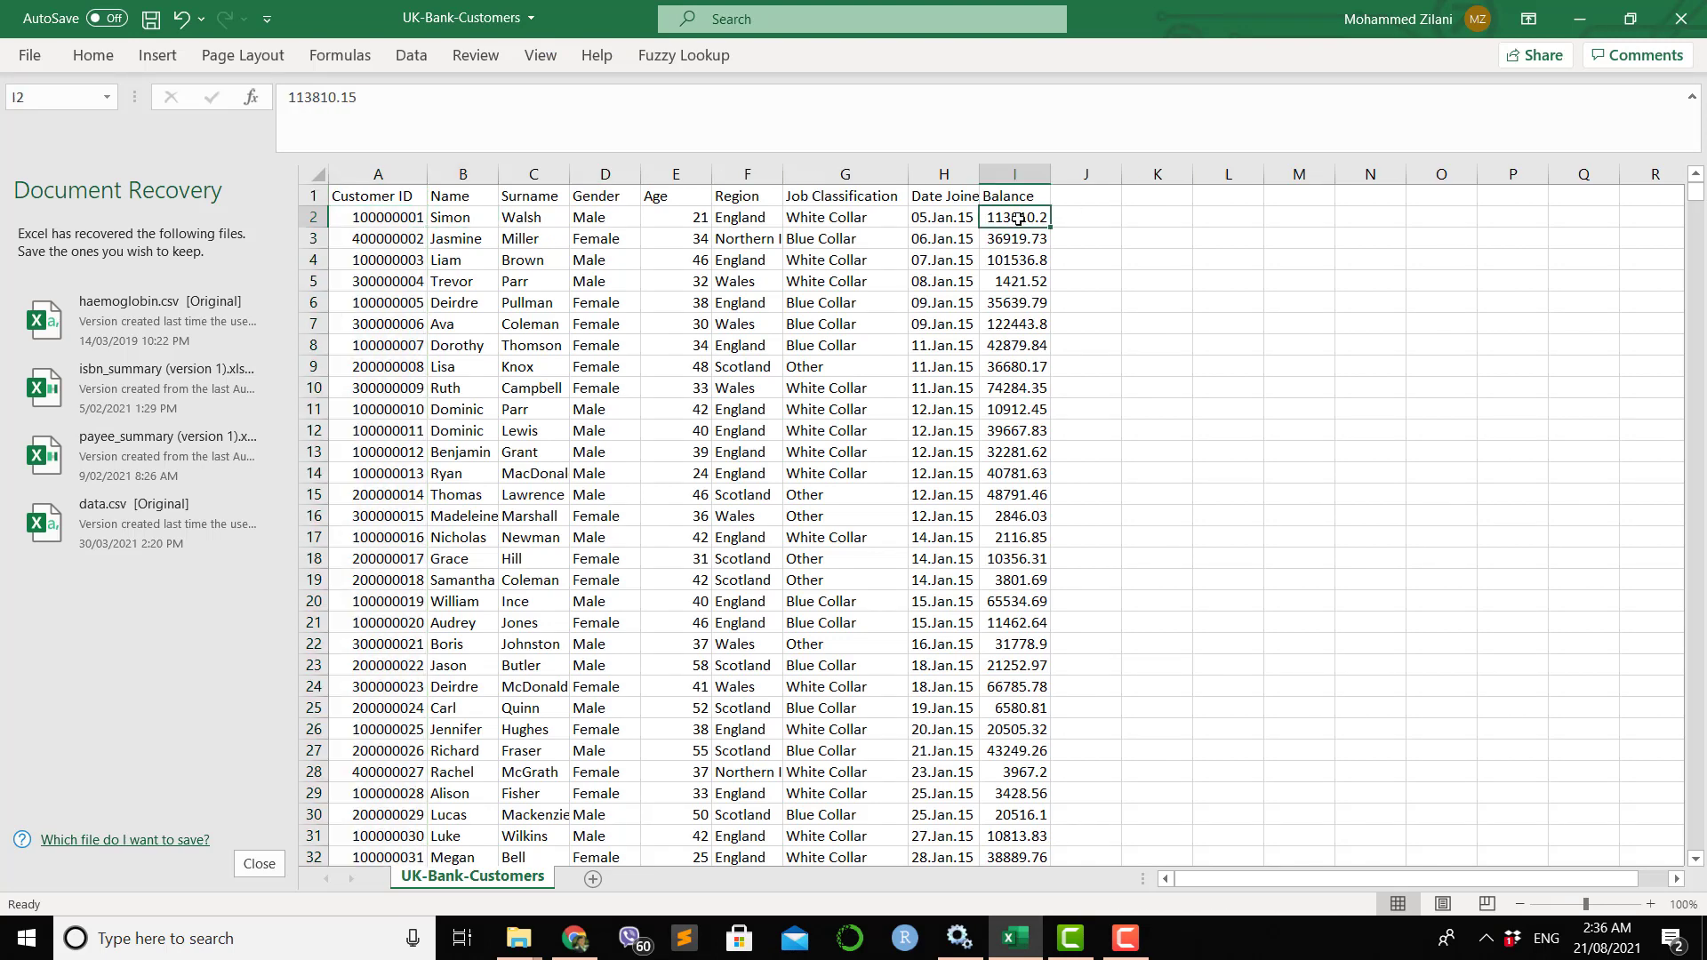
Switch back to Snowflake, fit all preview columns on screen and compare the Balance values with those in the Excel file.
{"action": "left_click", "coordinate": [573, 949]}
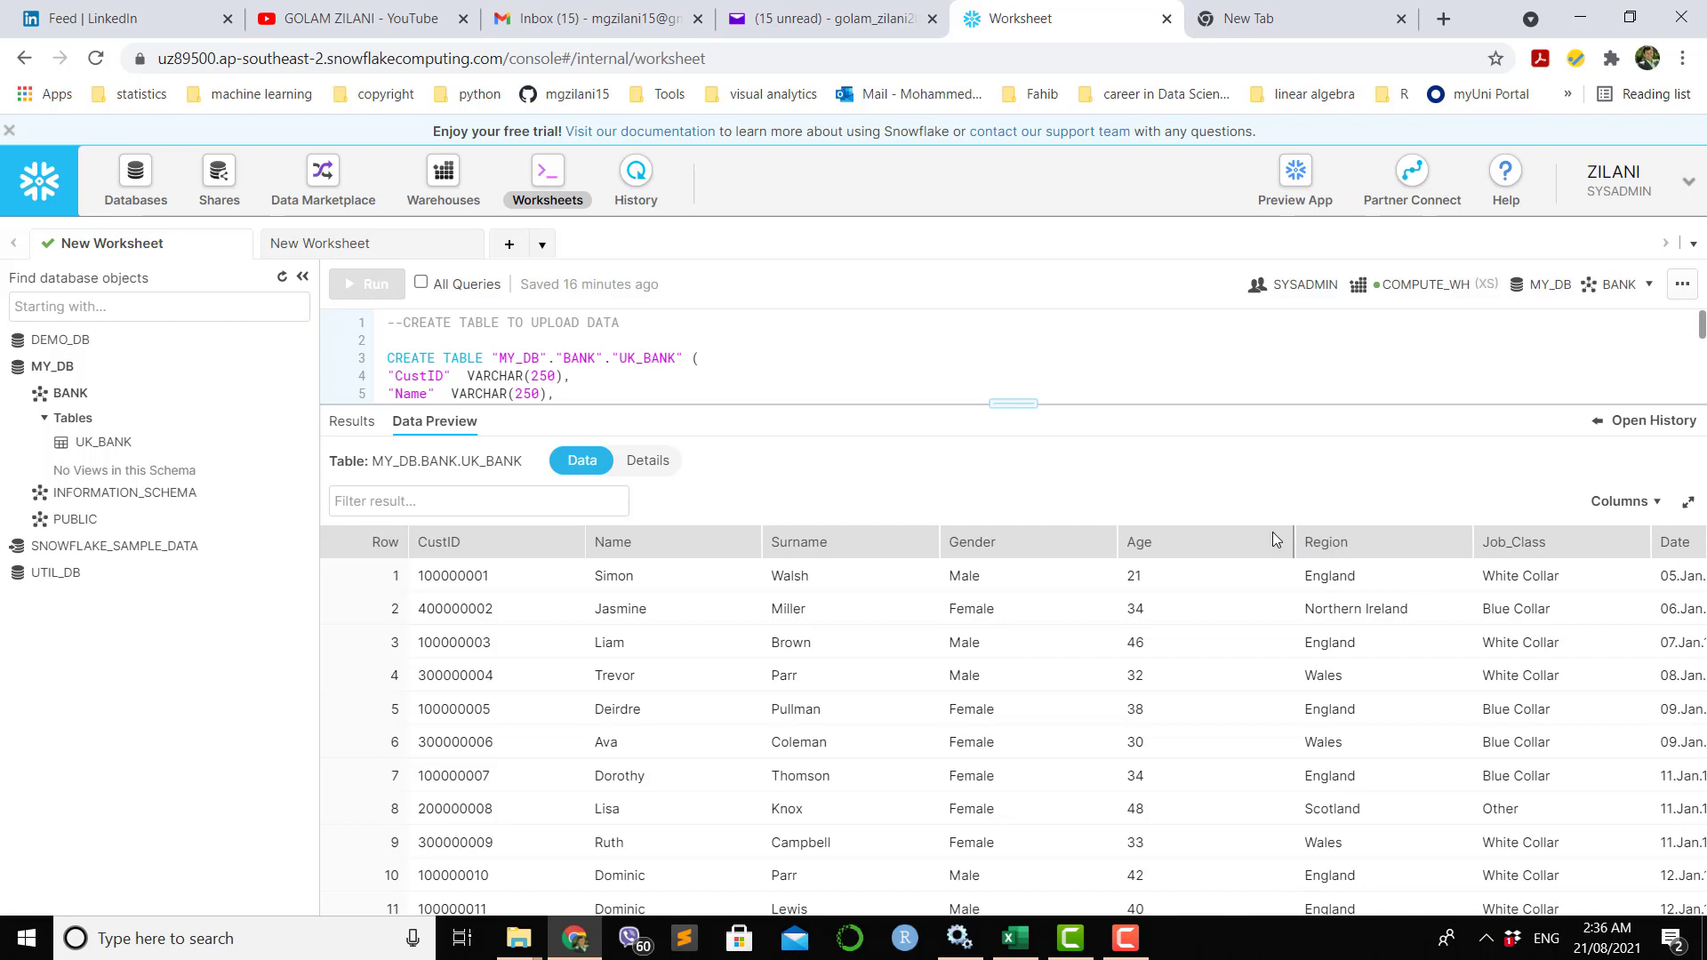
{"action": "left_click_drag", "start_coordinate": [1011, 403], "coordinate": [1012, 486]}
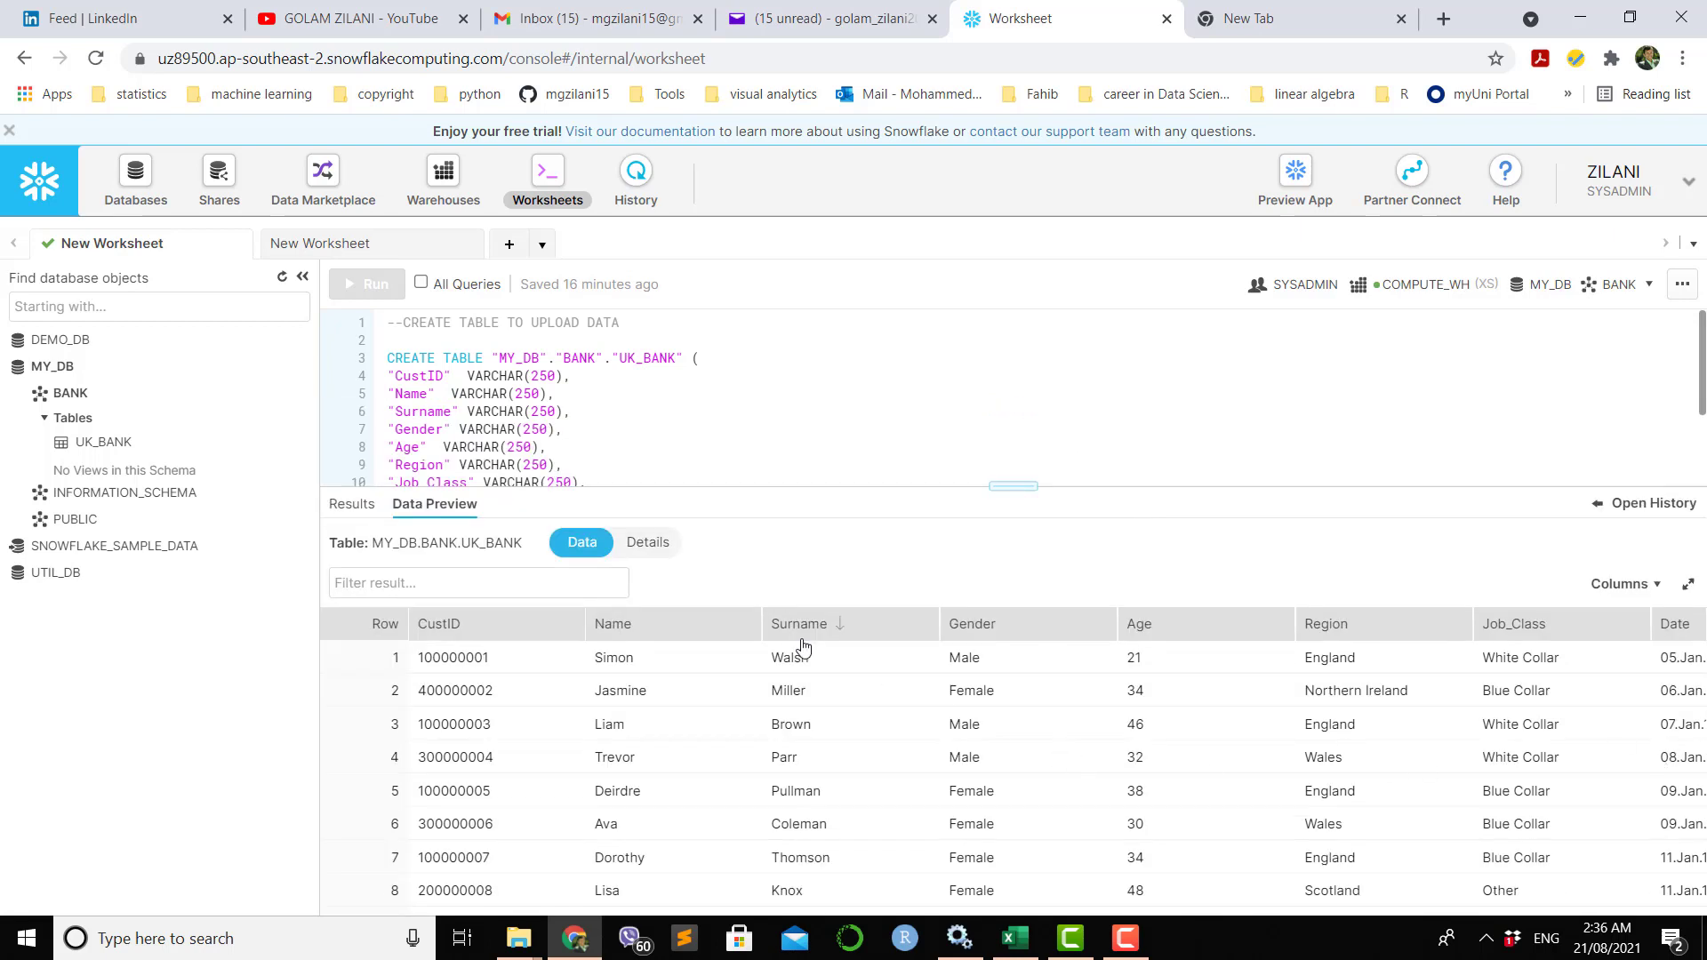
{"action": "key", "text": "ctrl+minus"}
{"action": "key", "text": "ctrl+minus"}
{"action": "key", "text": "ctrl+minus"}
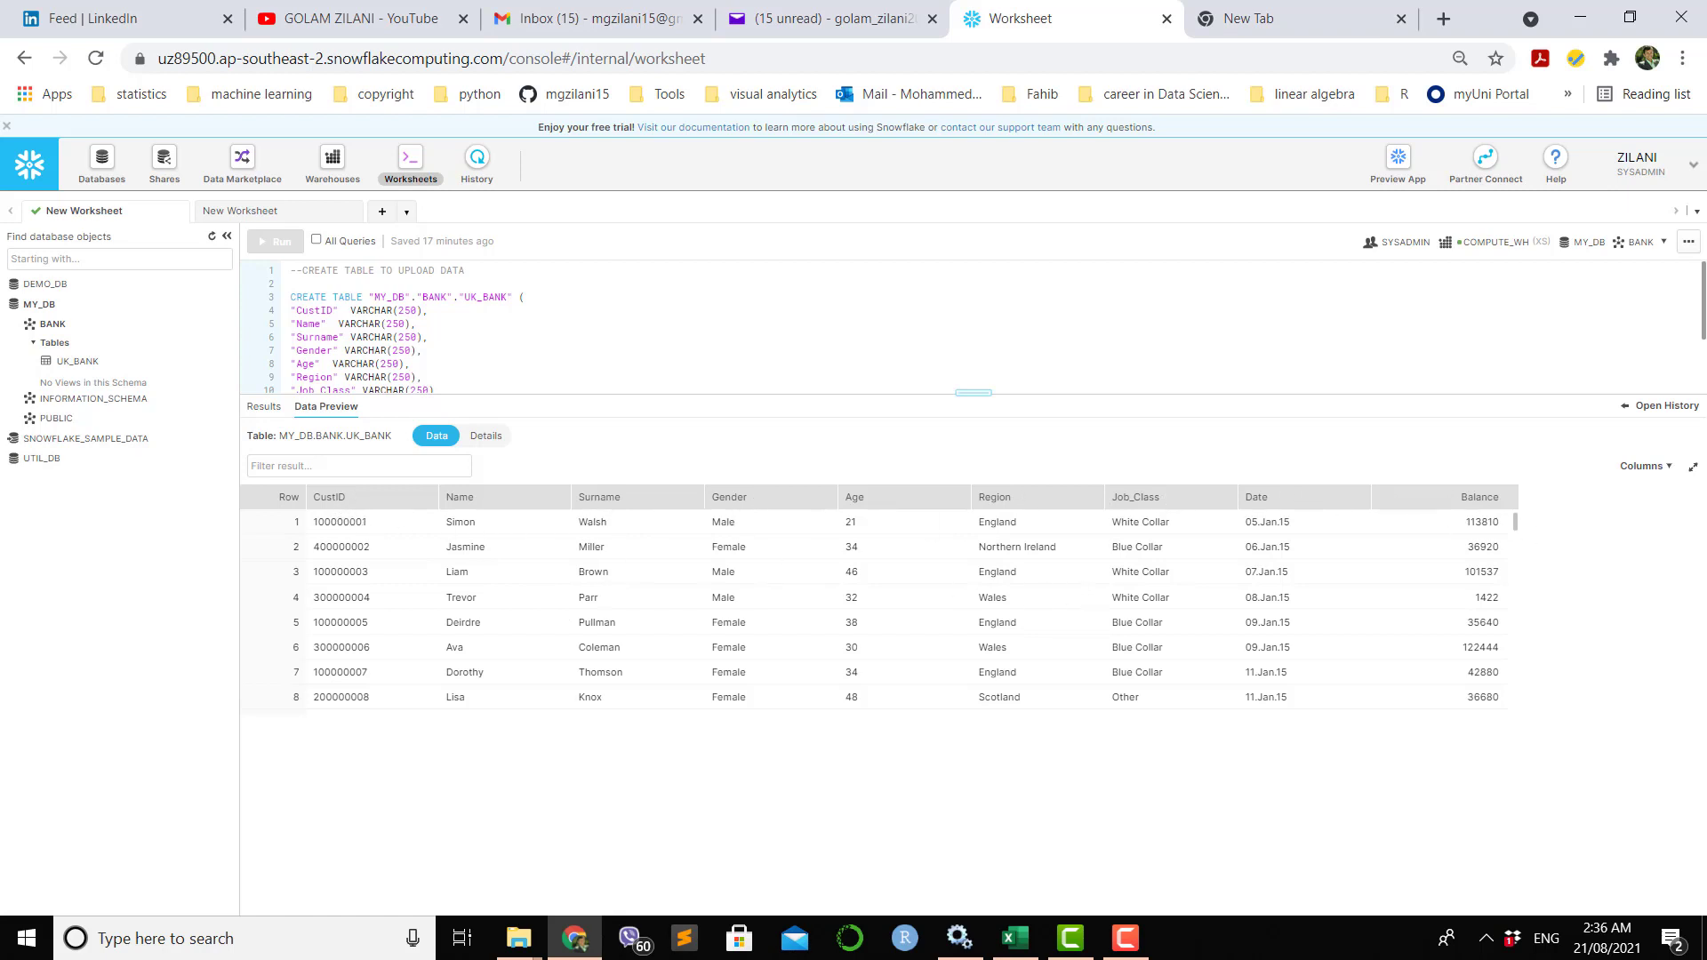
{"action": "left_click", "coordinate": [1015, 937]}
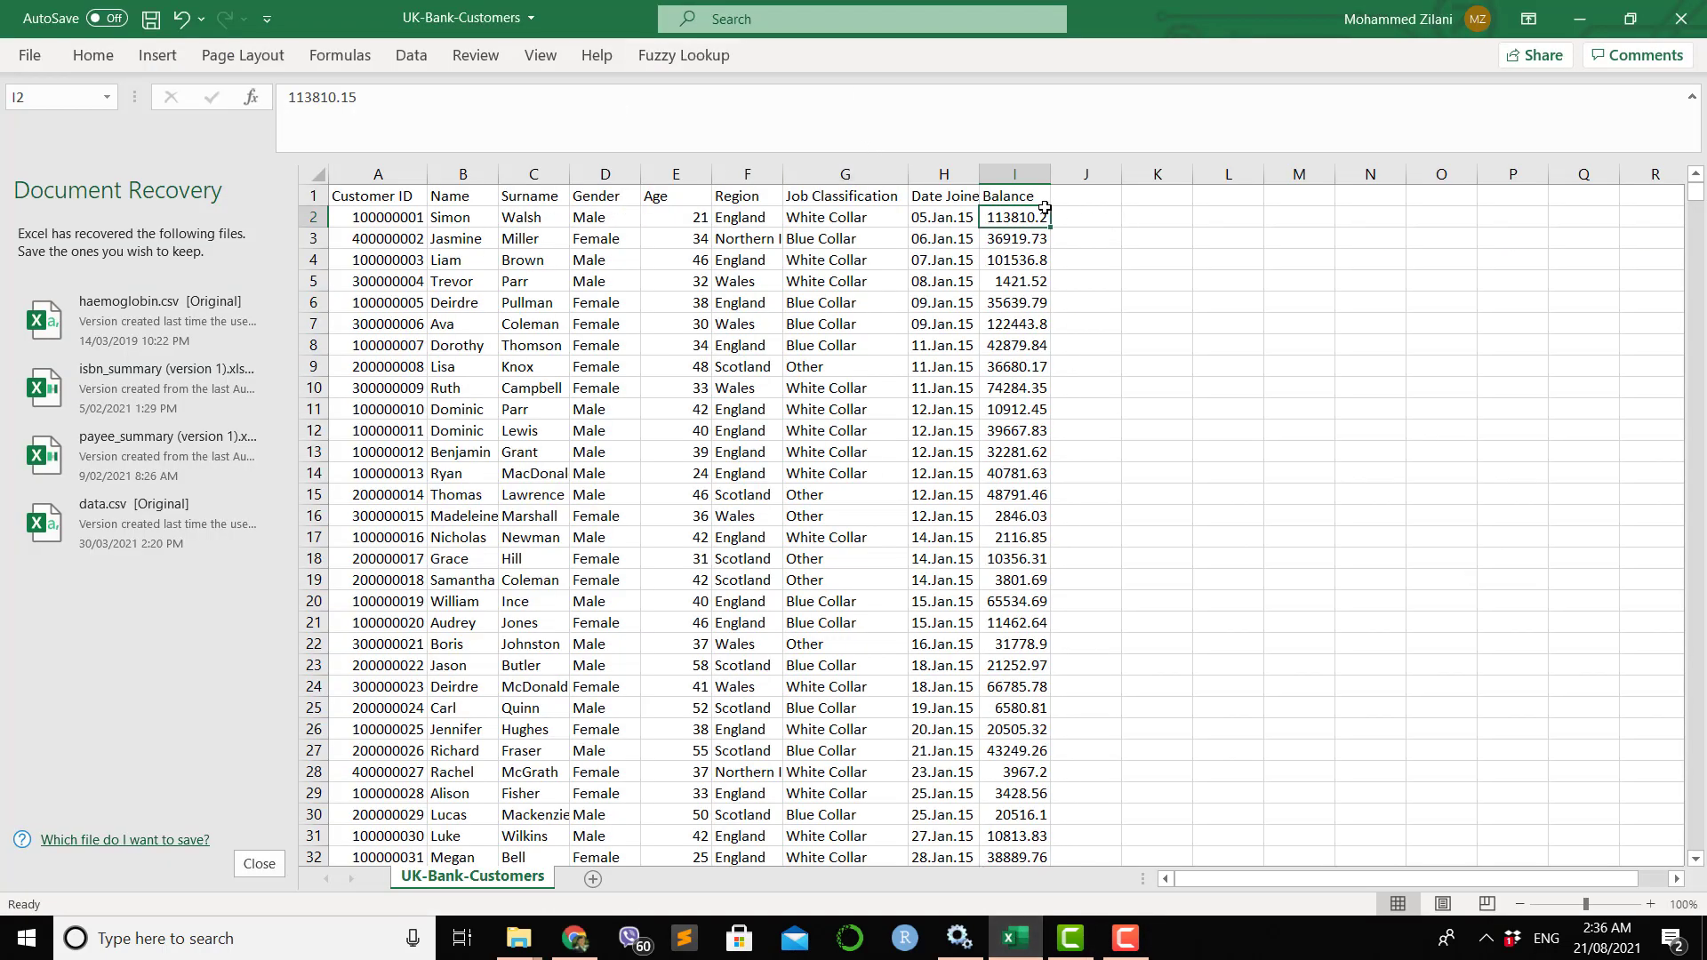
{"action": "left_click", "coordinate": [574, 938]}
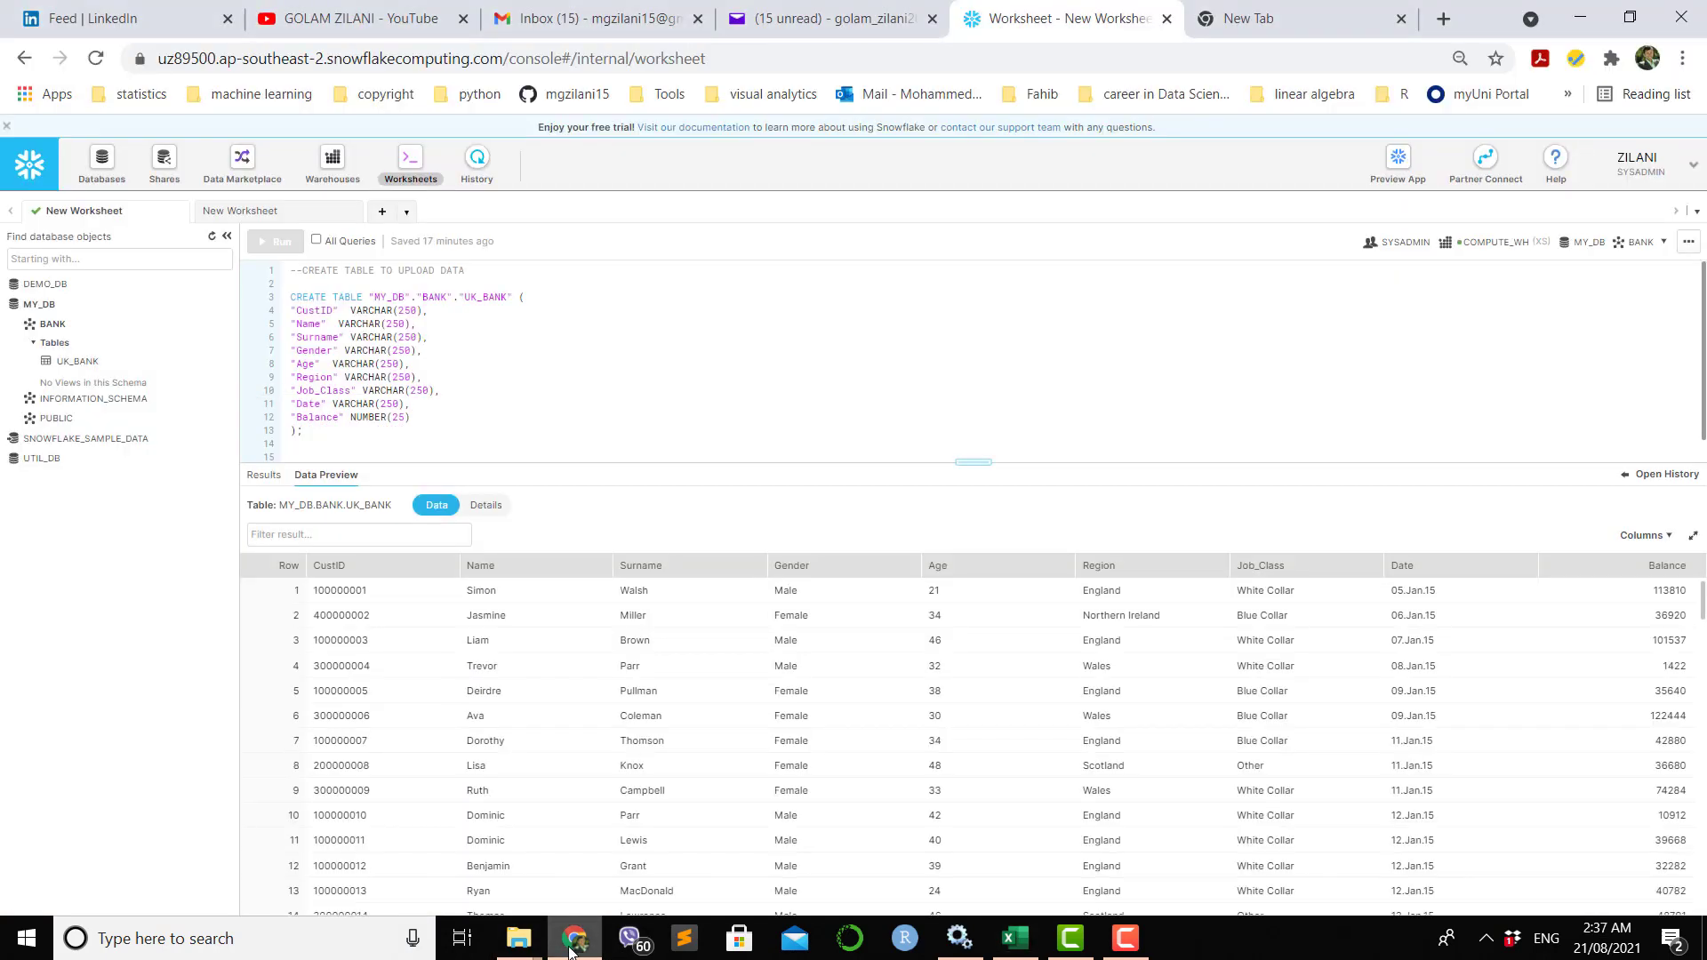